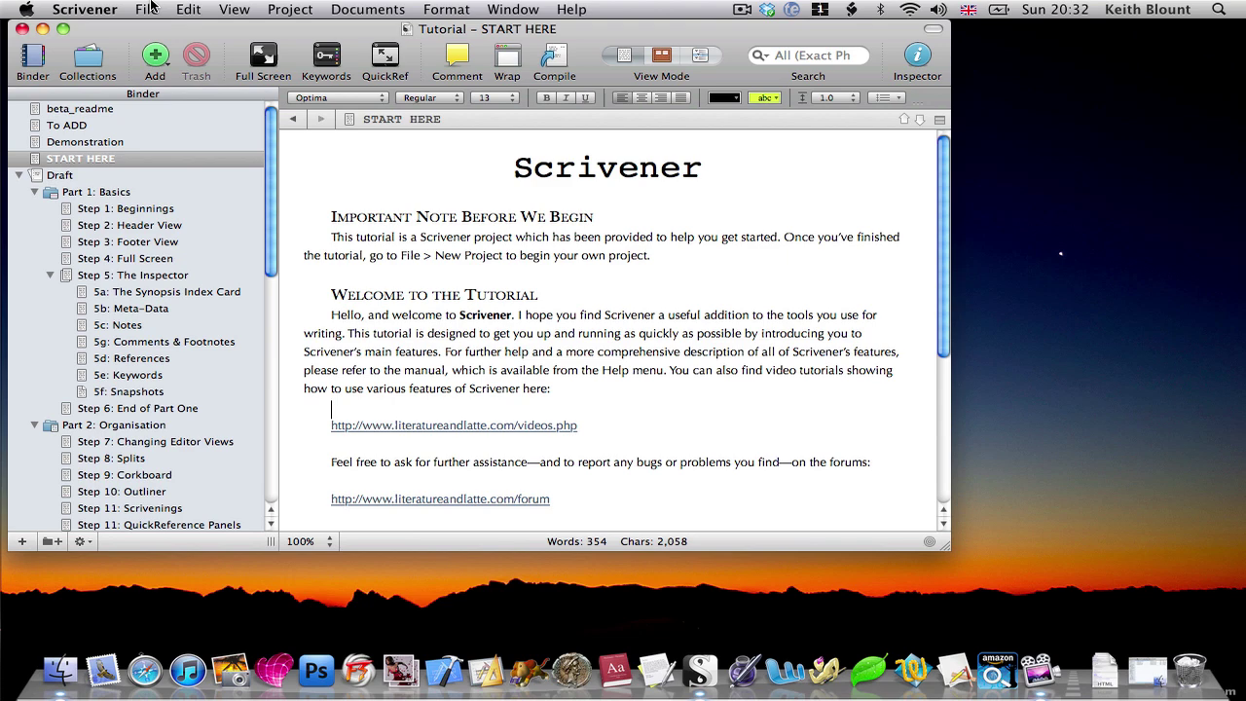
# - After browsing the Fiction, Scriptwriting and Non-Fiction templates, pick Blank and name the project 'My Great Novel'
pyautogui.click(147, 8)
pyautogui.click(156, 31)
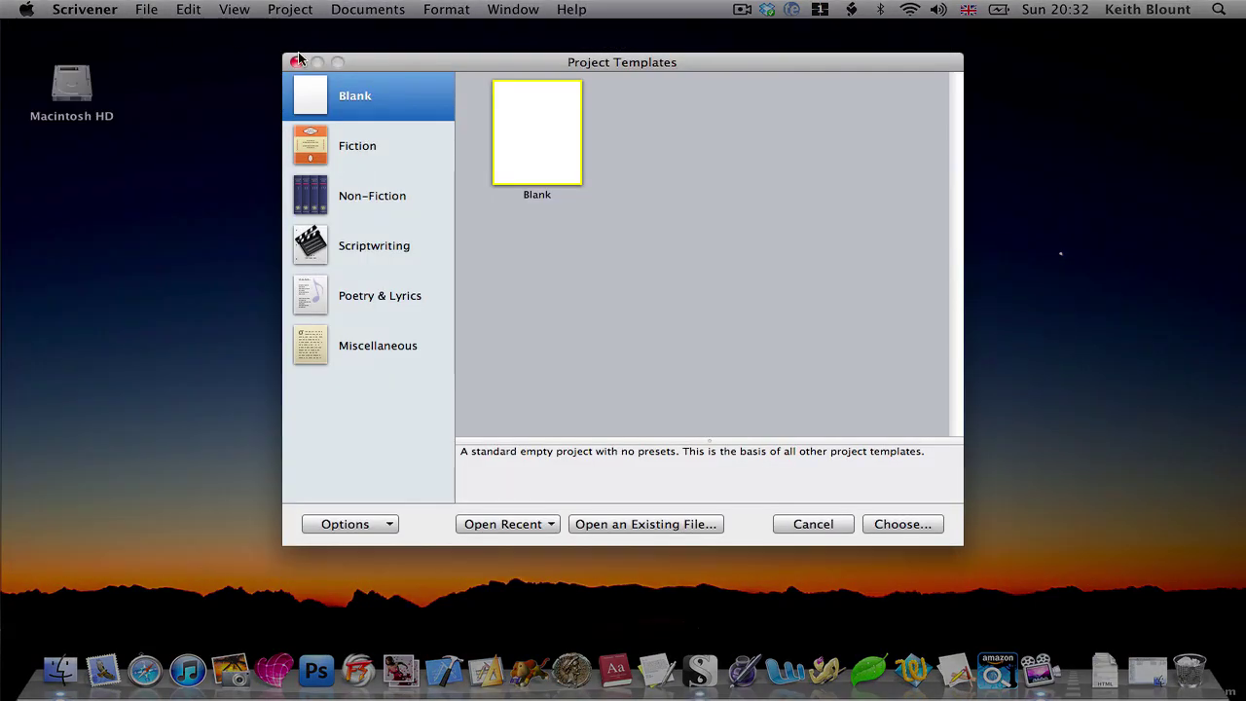
pyautogui.click(399, 152)
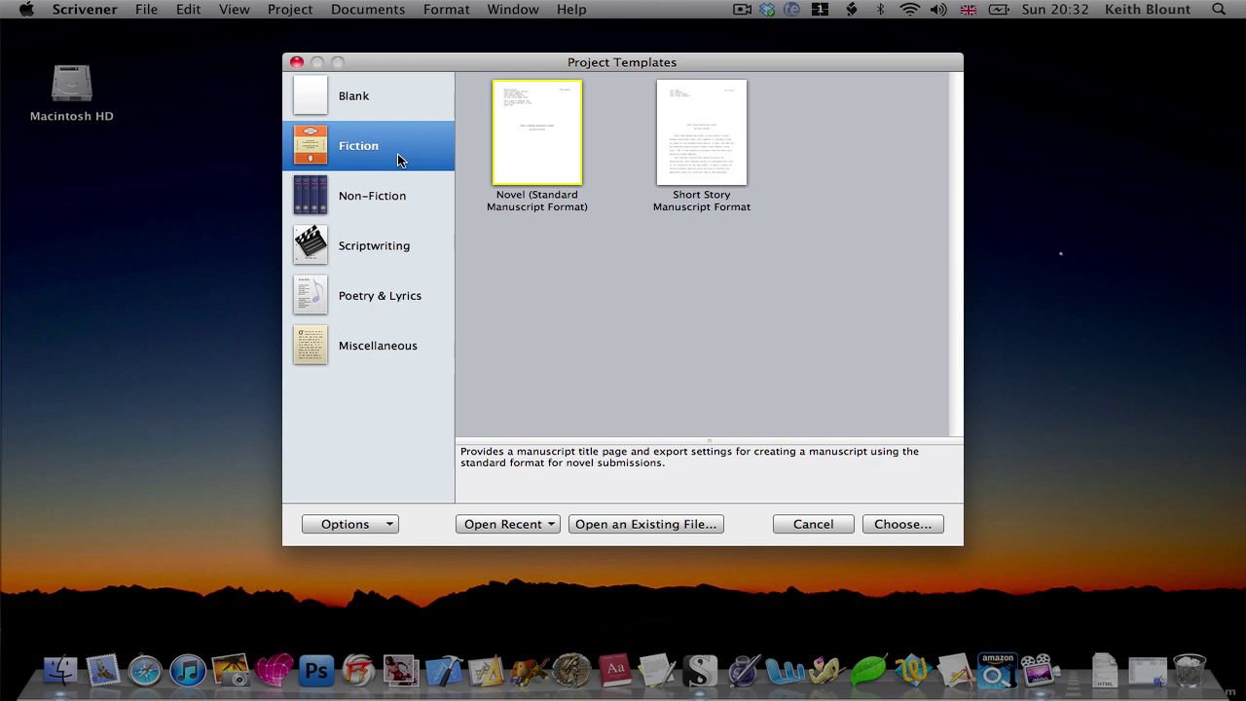
pyautogui.click(388, 250)
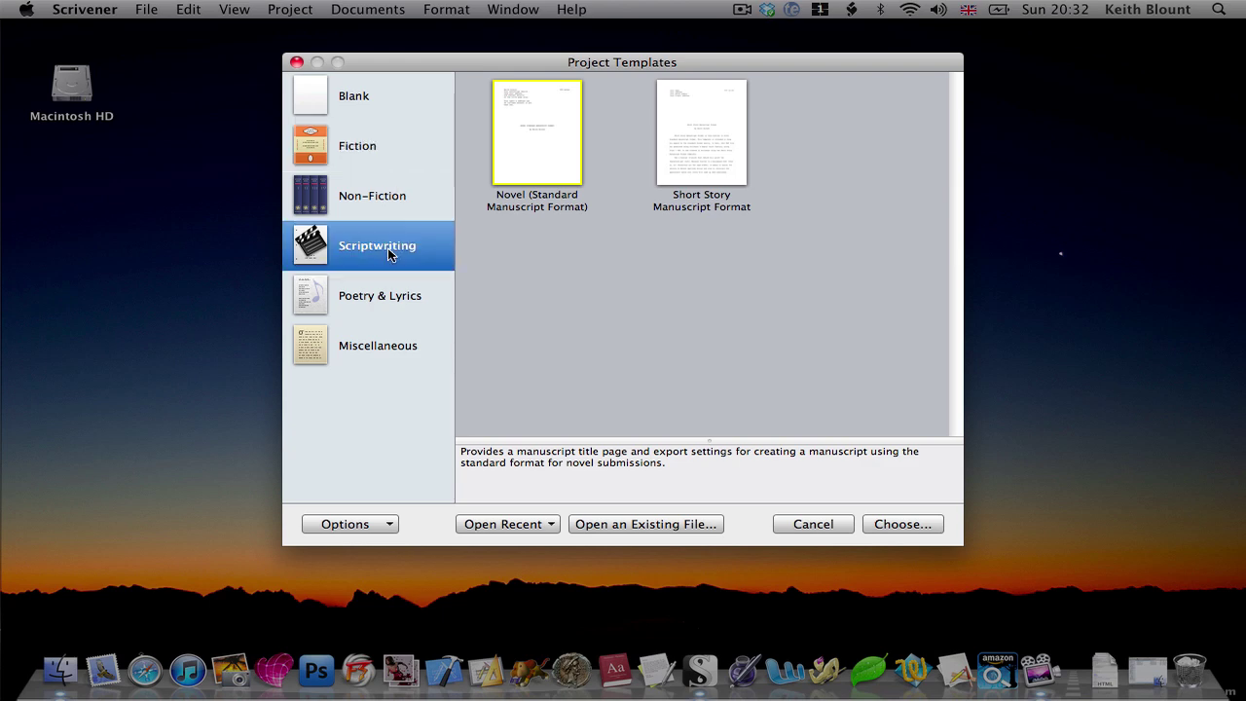
pyautogui.click(388, 195)
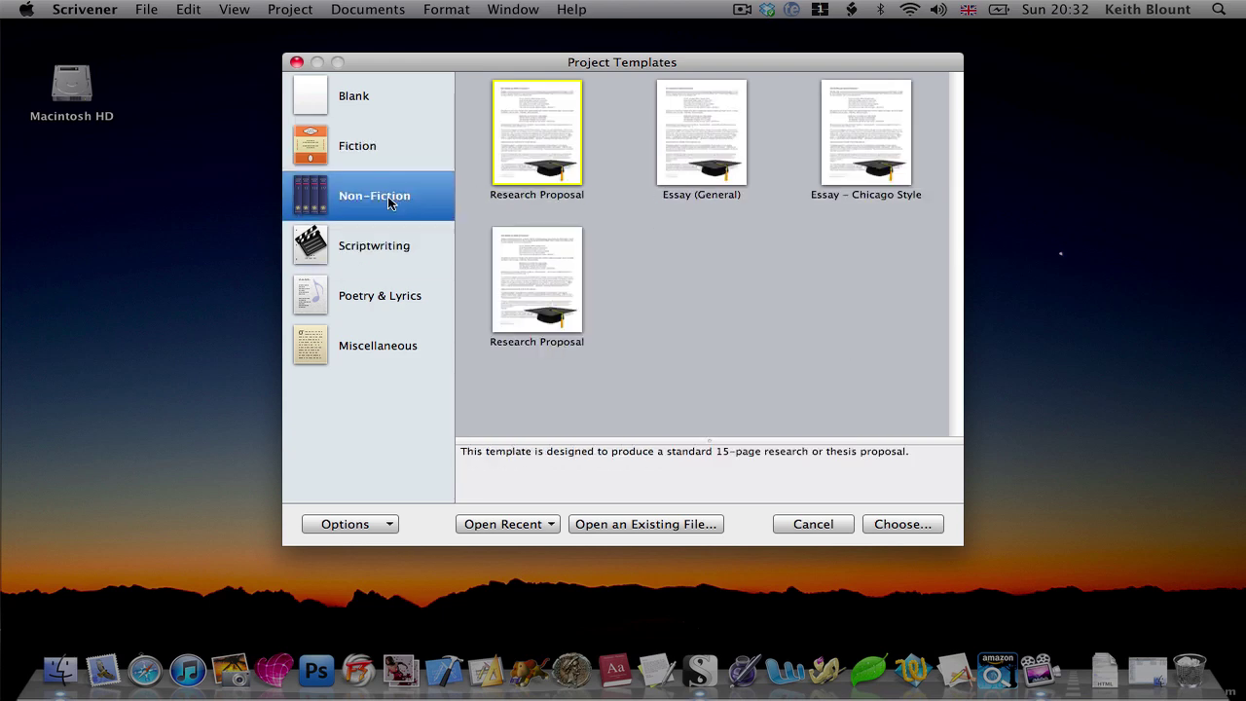
pyautogui.click(372, 104)
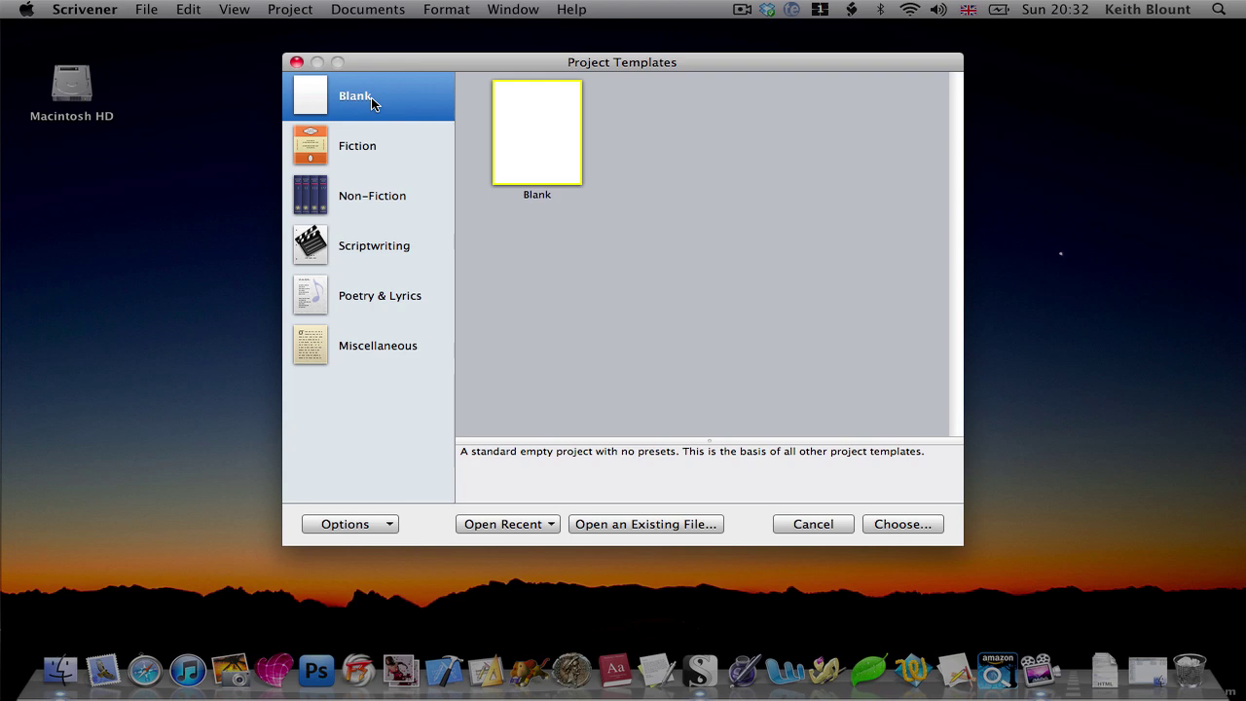
pyautogui.click(888, 525)
pyautogui.write('My Grea')
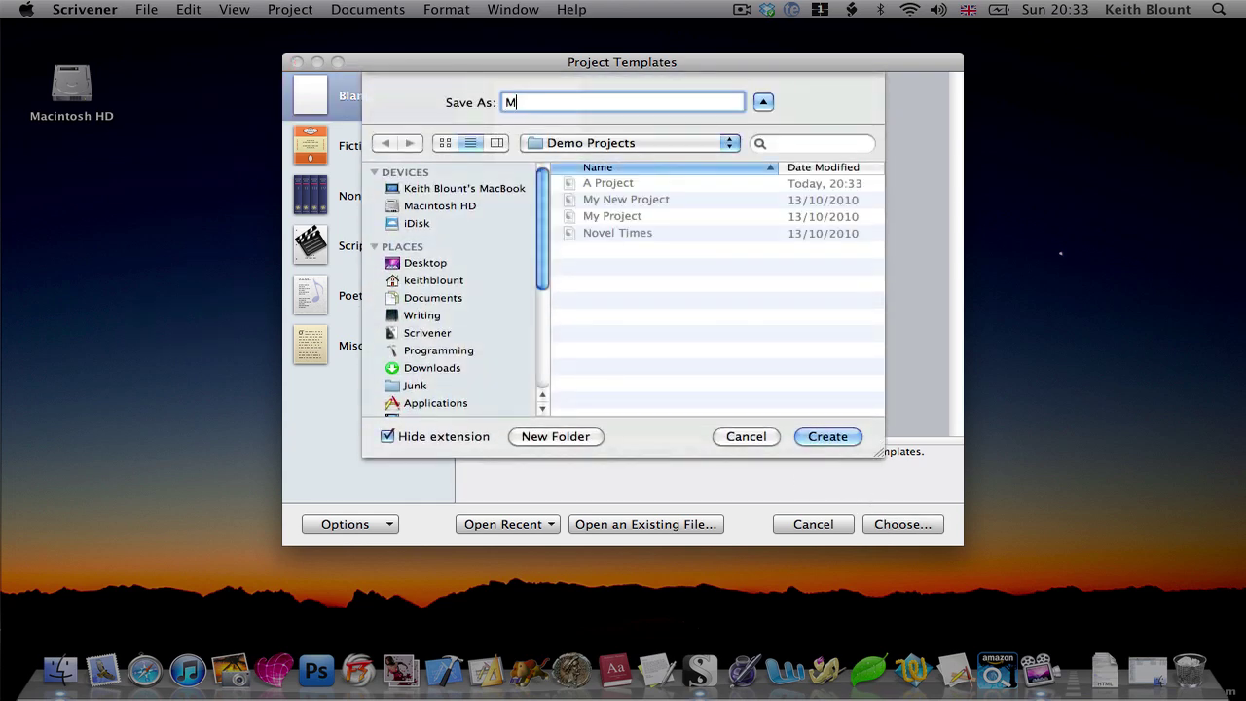
pyautogui.write('t Novel')
# - Create the My Great Novel project, then hide and restore the Binder
pyautogui.press('Return')
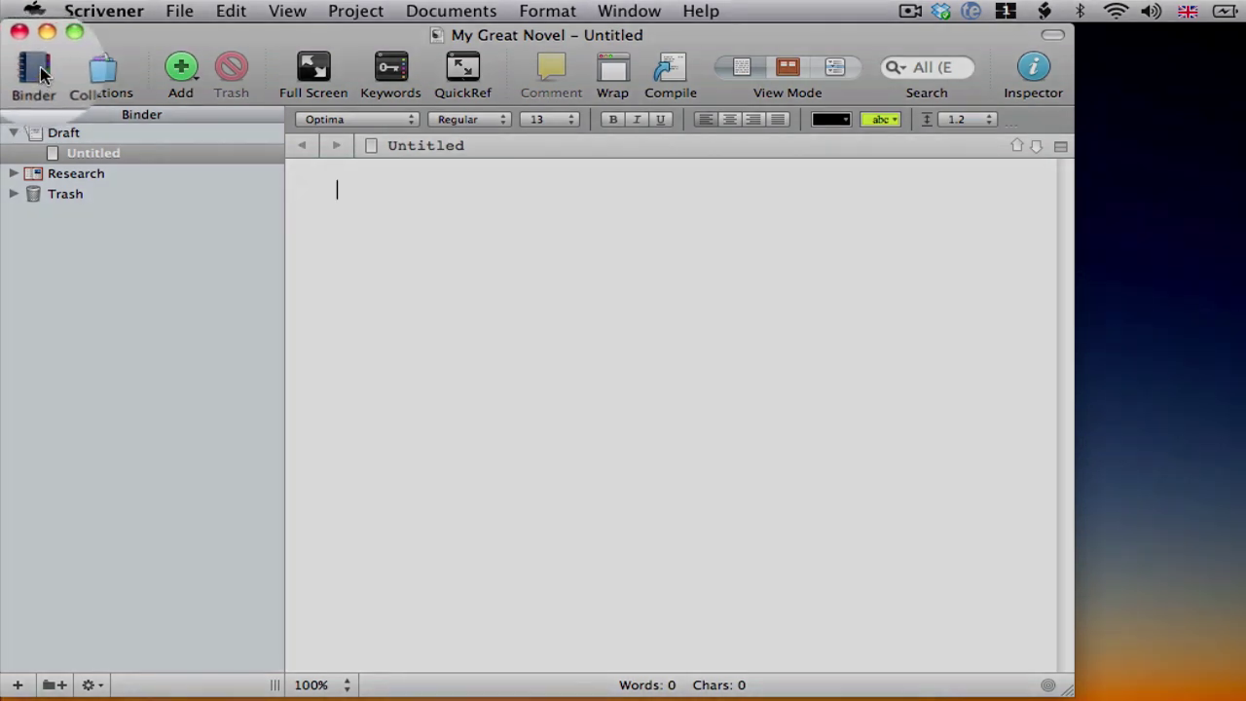
pyautogui.click(37, 73)
pyautogui.click(37, 73)
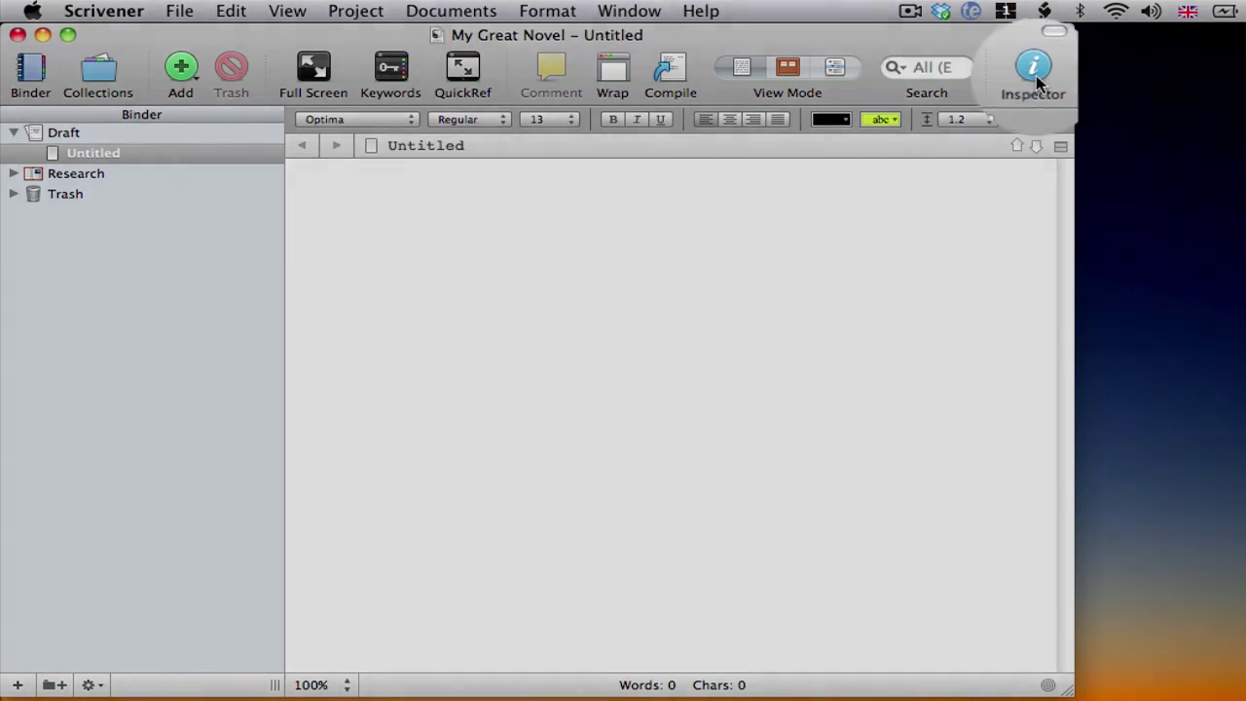
# - Show and close the Inspector, then split the editor into two panes and merge it back
pyautogui.click(1036, 78)
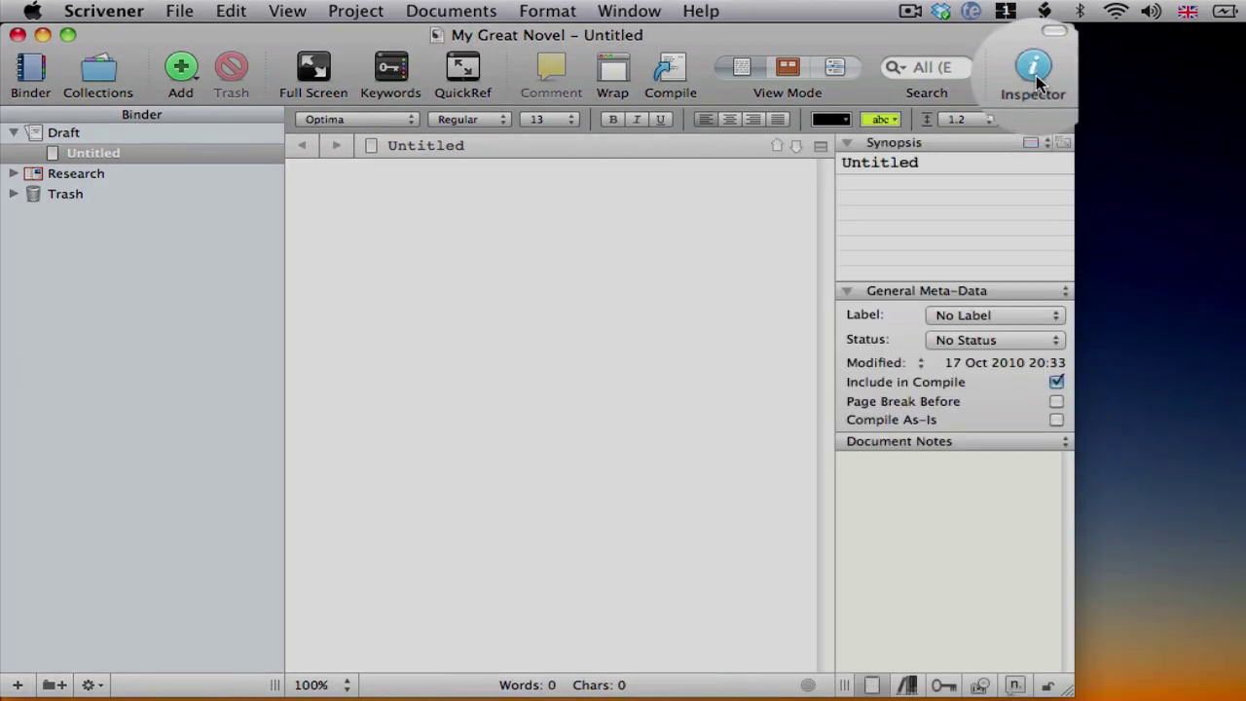
pyautogui.click(1036, 78)
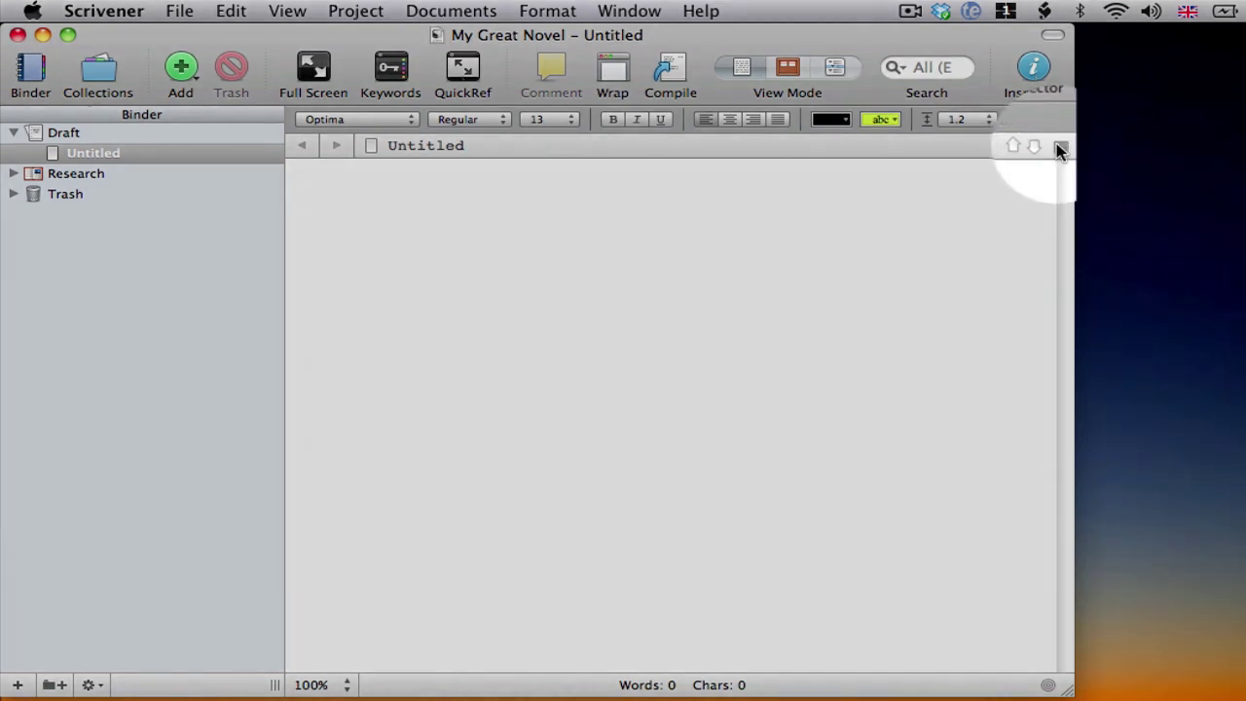
pyautogui.click(1060, 147)
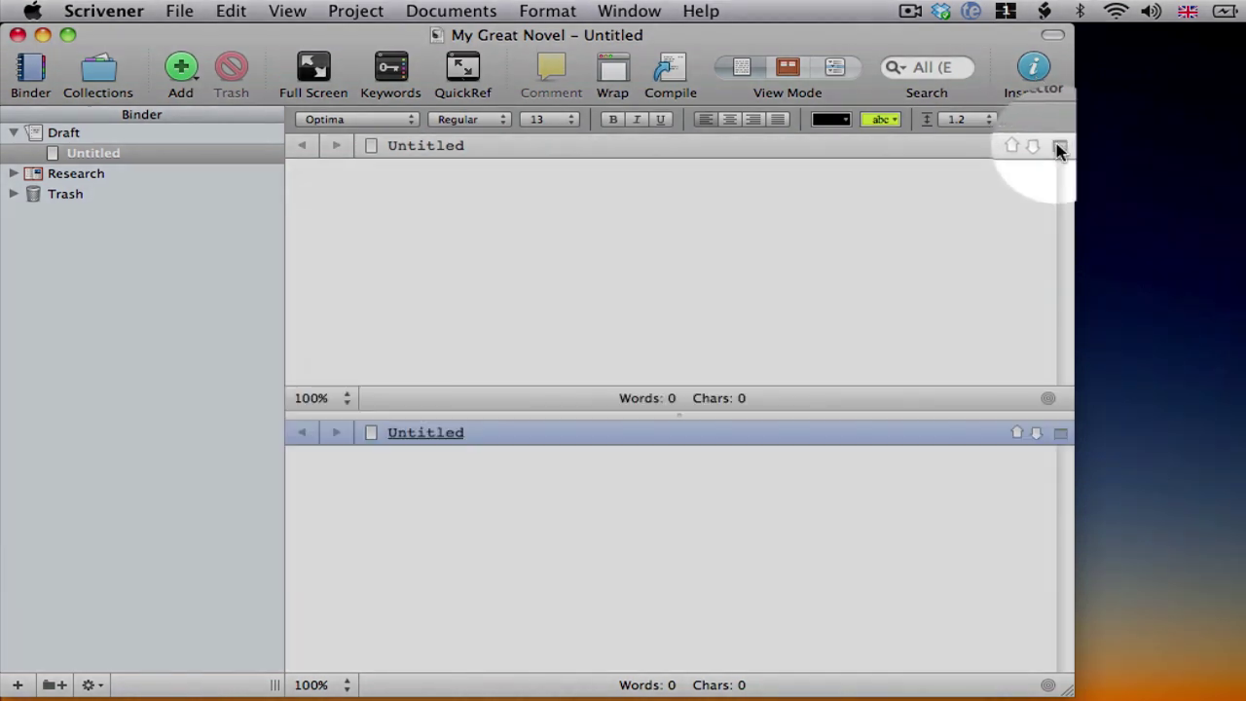
pyautogui.click(1059, 147)
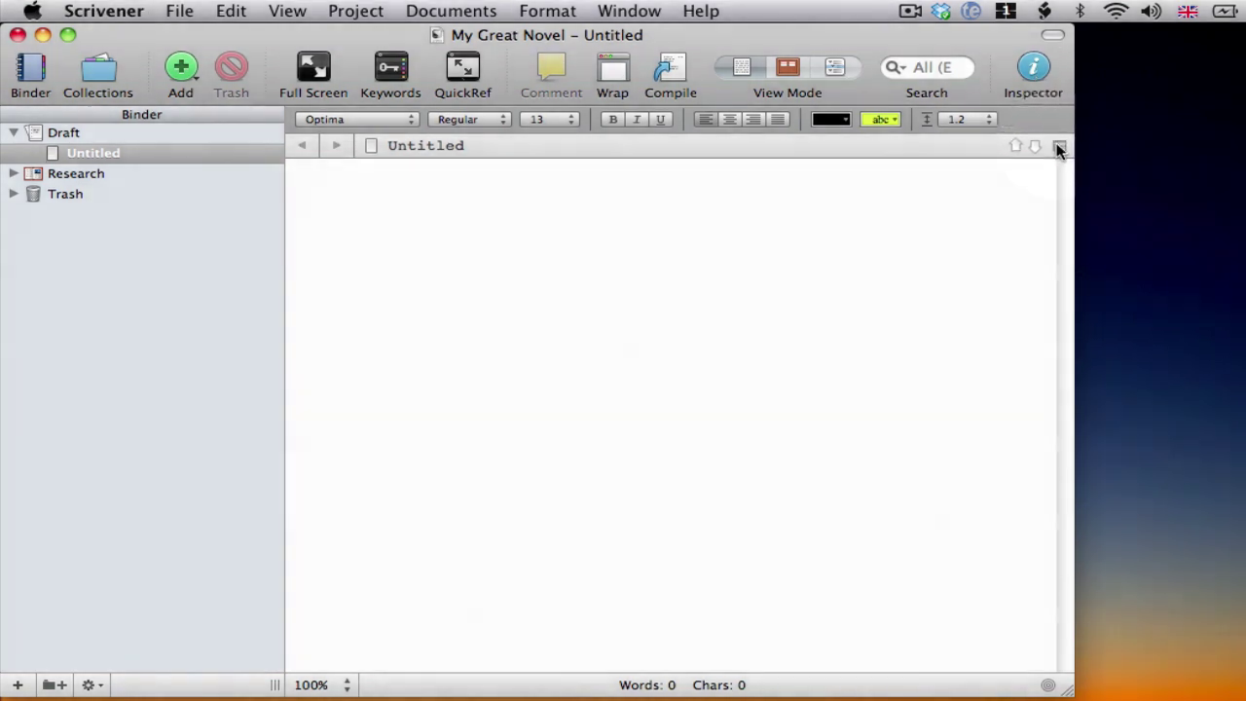
# - Begin the text with 'The next d' and highlight 'At Yonville he was considered' in yellow
pyautogui.write('The next d')
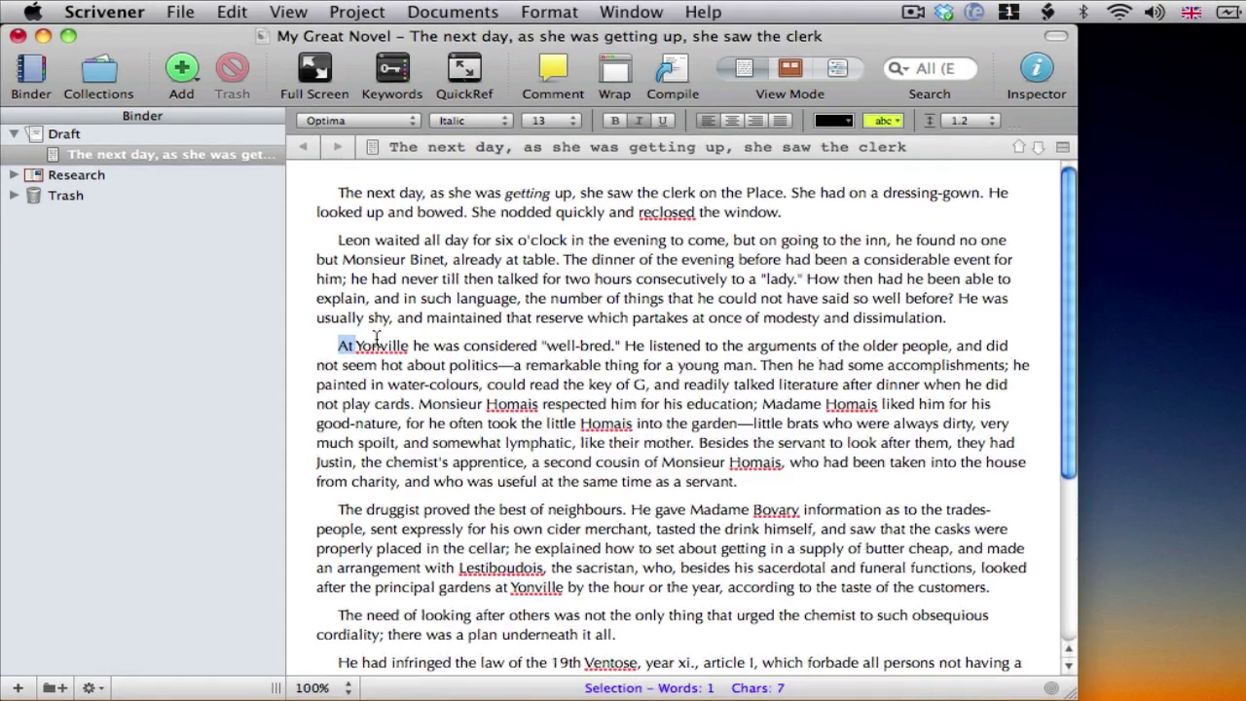
pyautogui.moveTo(376, 336); pyautogui.dragTo(548, 347)
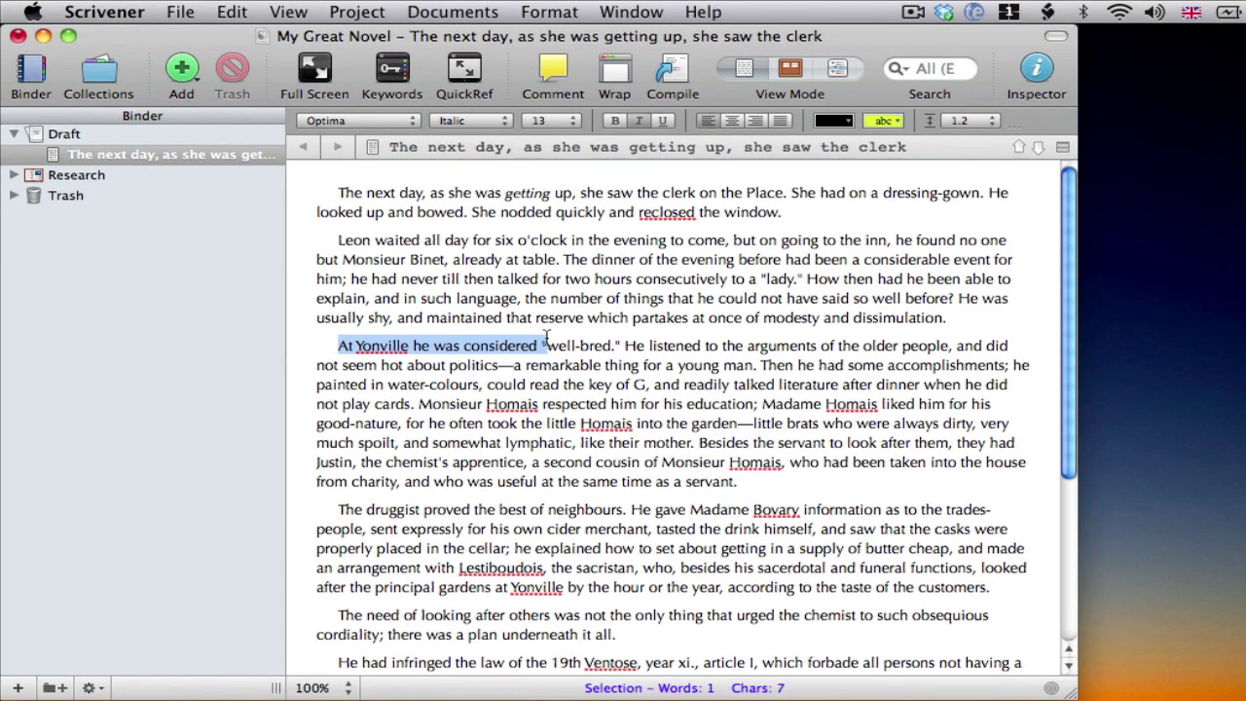
pyautogui.click(886, 121)
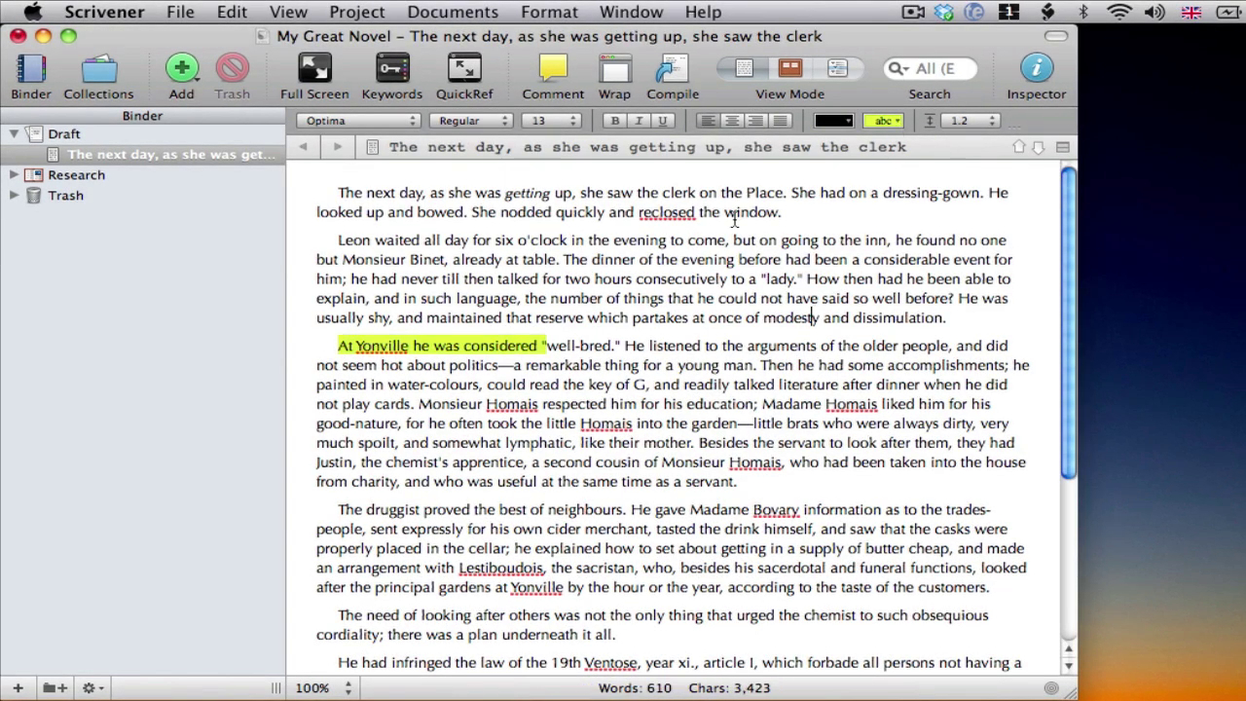
# - Justify all the document's paragraphs and set the font to Times New Roman
pyautogui.press('super+a')
pyautogui.click(780, 121)
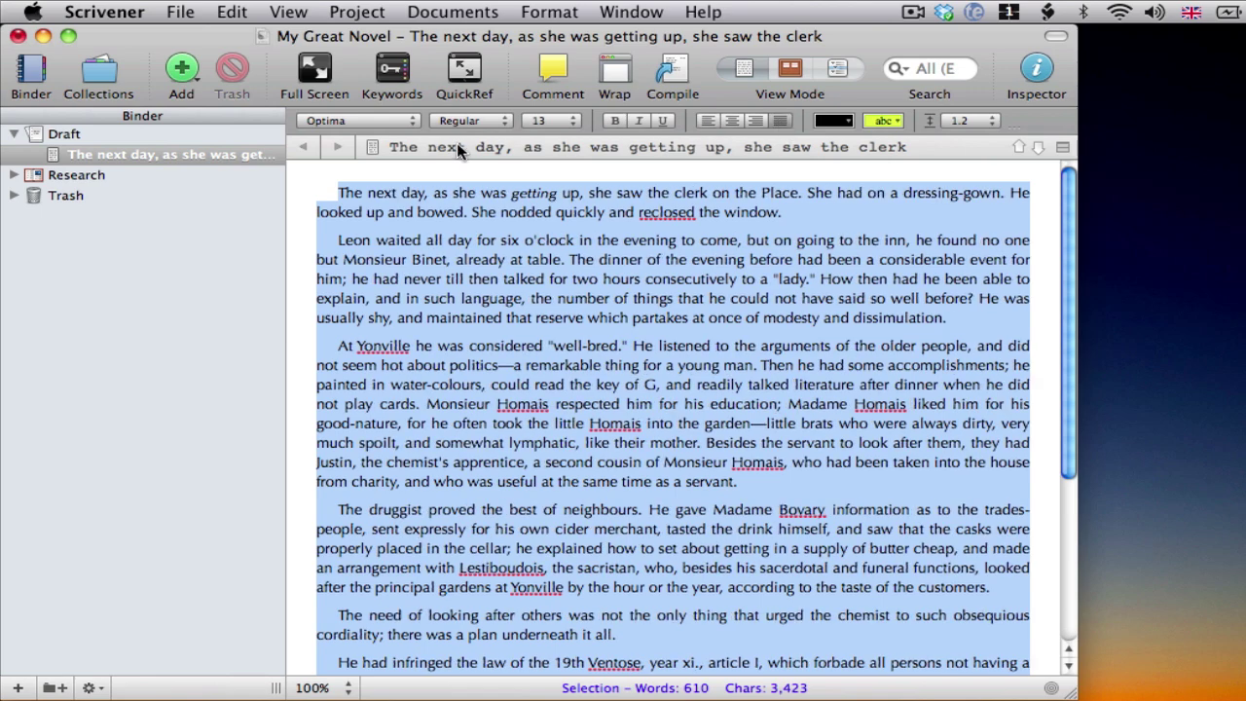
pyautogui.click(413, 120)
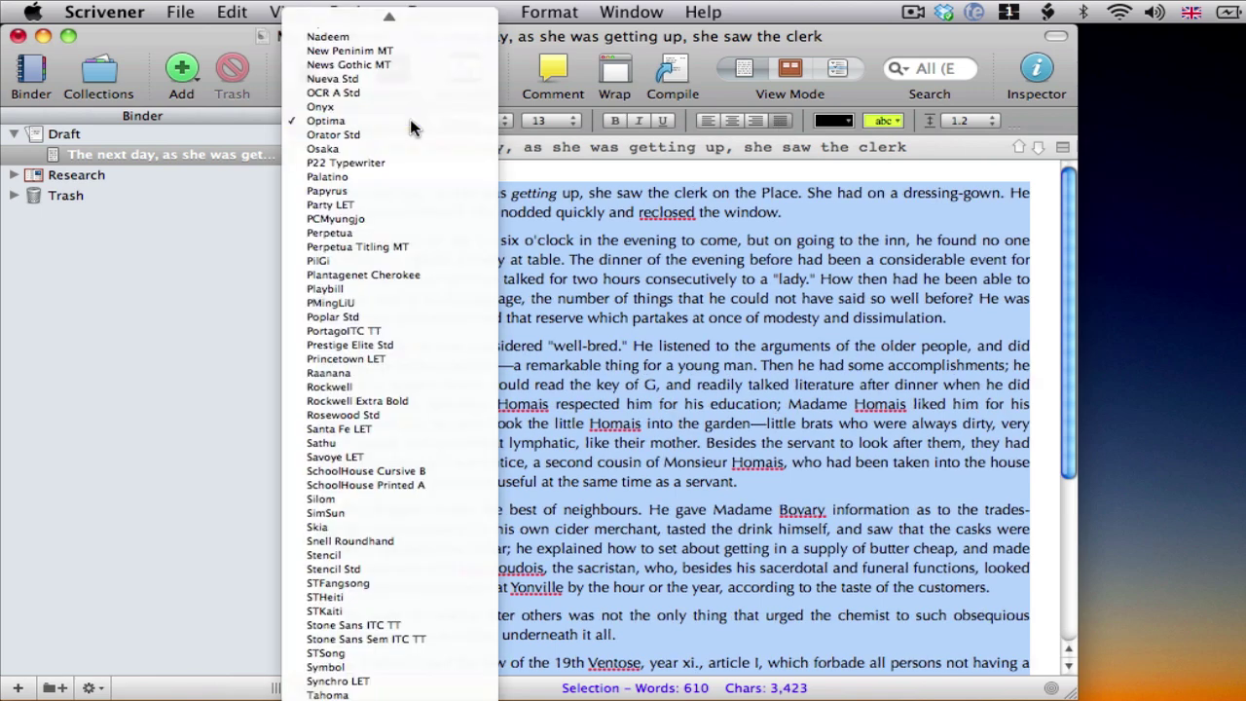
pyautogui.scroll(-5, 410, 121)
pyautogui.click(410, 122)
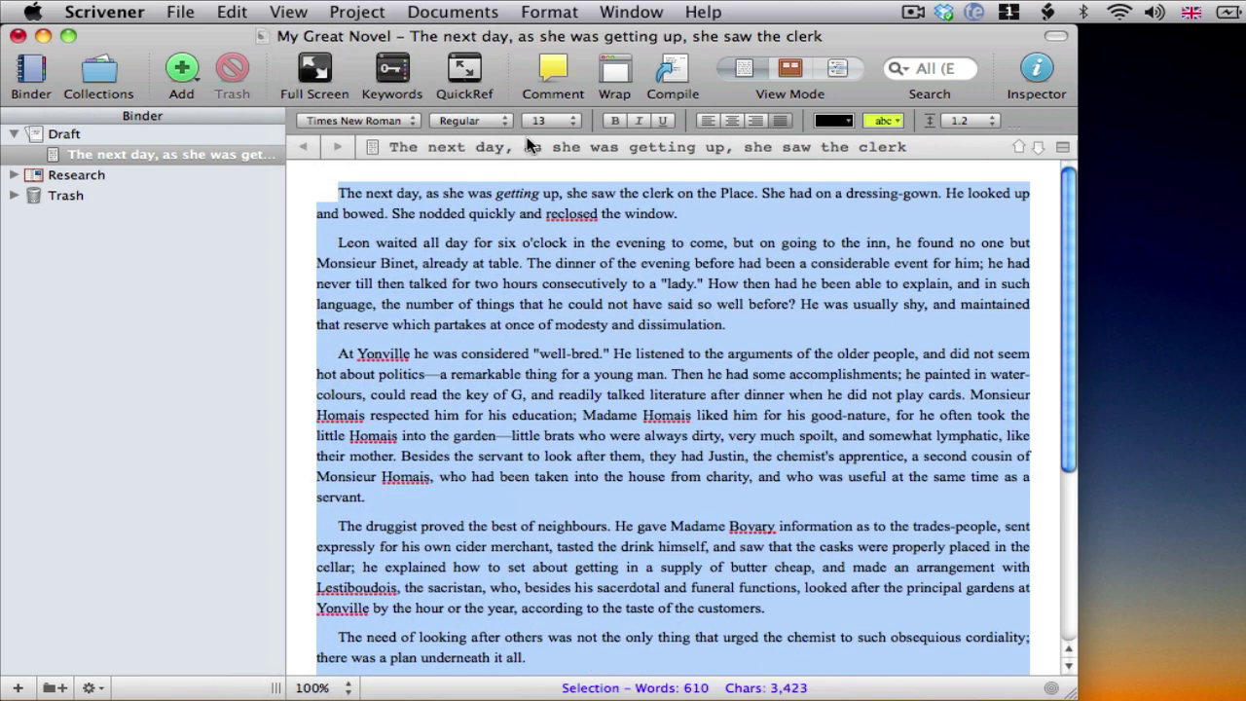
pyautogui.click(523, 306)
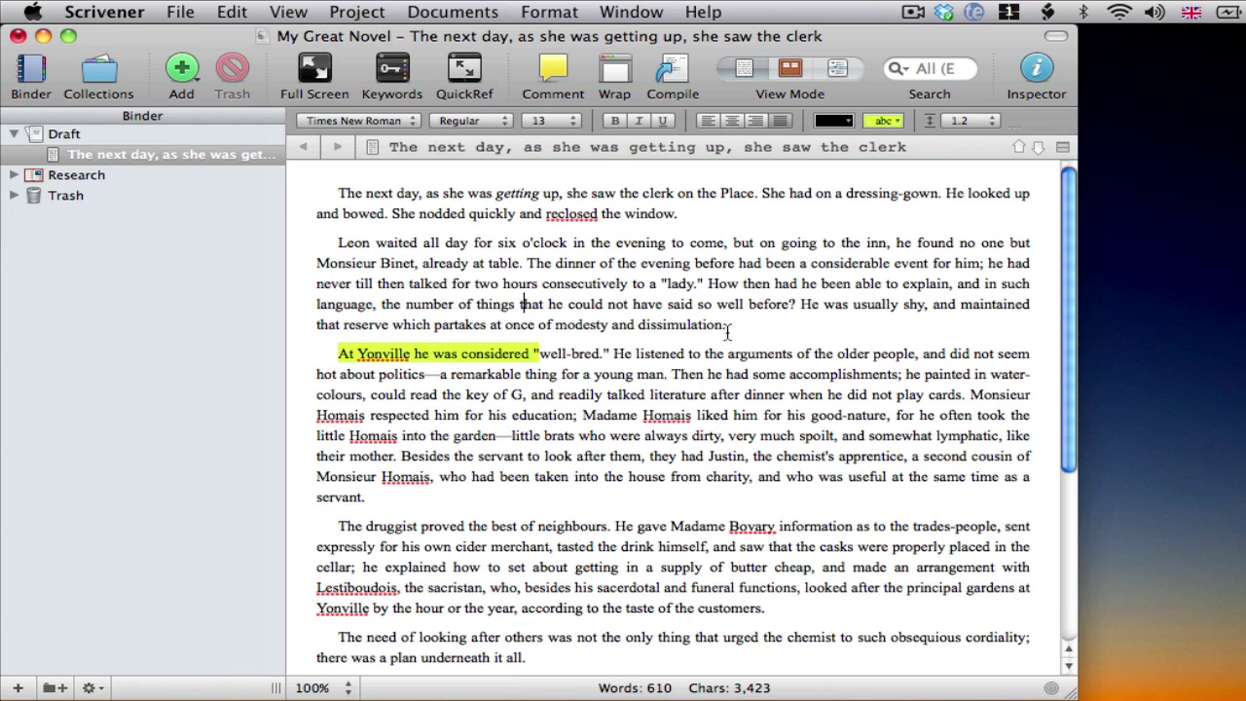
# - Make the word 'evening' bold
pyautogui.doubleClick(642, 243)
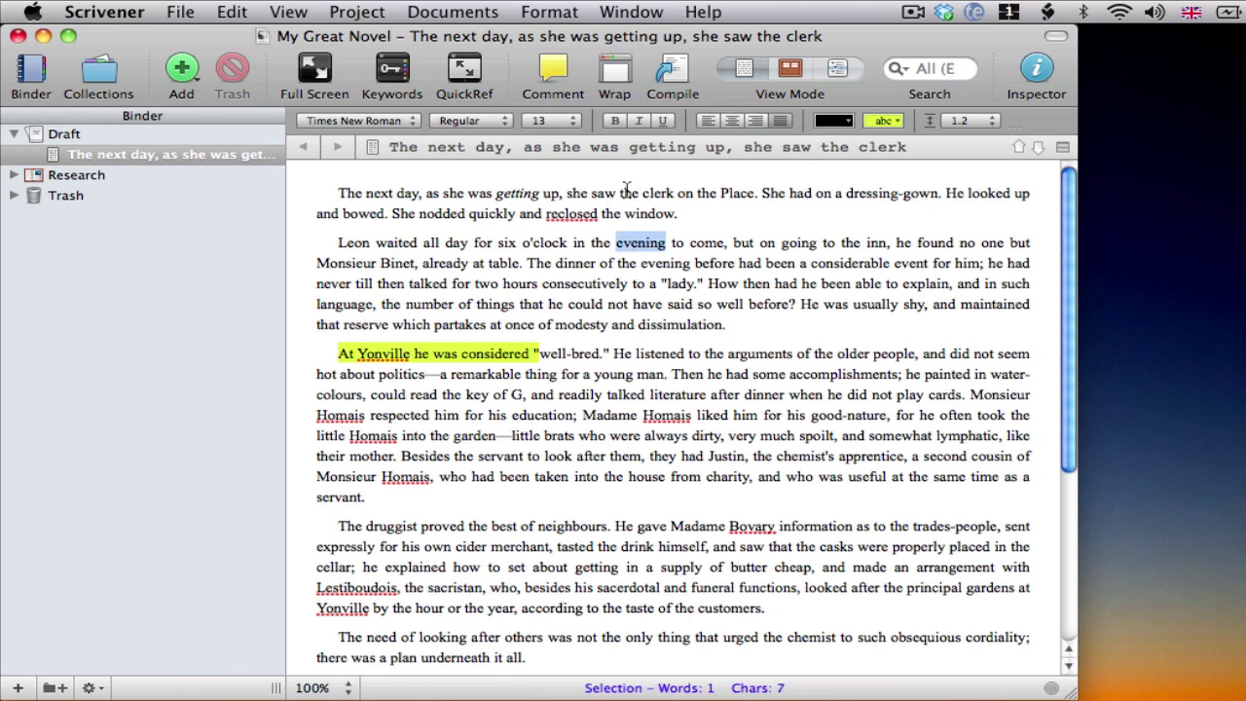
pyautogui.click(616, 121)
pyautogui.click(701, 415)
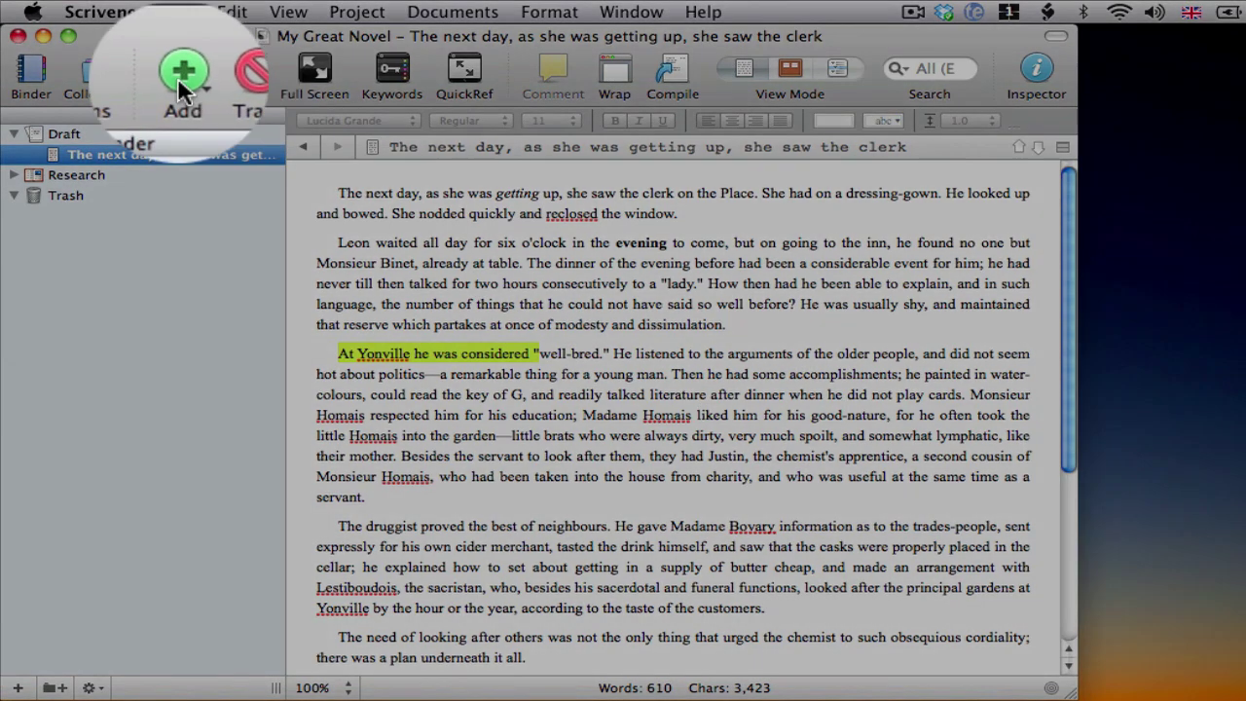
# - Add a new Draft document titled 'The Club Foot'
pyautogui.click(179, 73)
pyautogui.write('T')
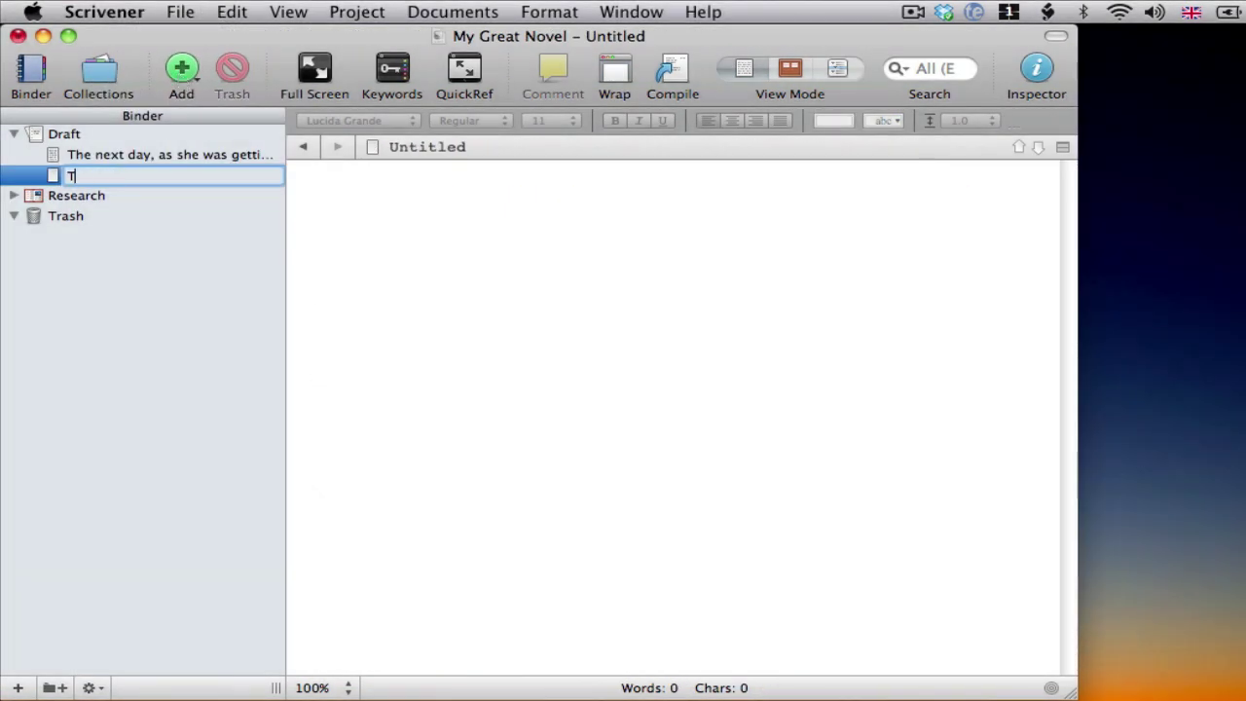
pyautogui.write('he Club Foot')
pyautogui.press('Return')
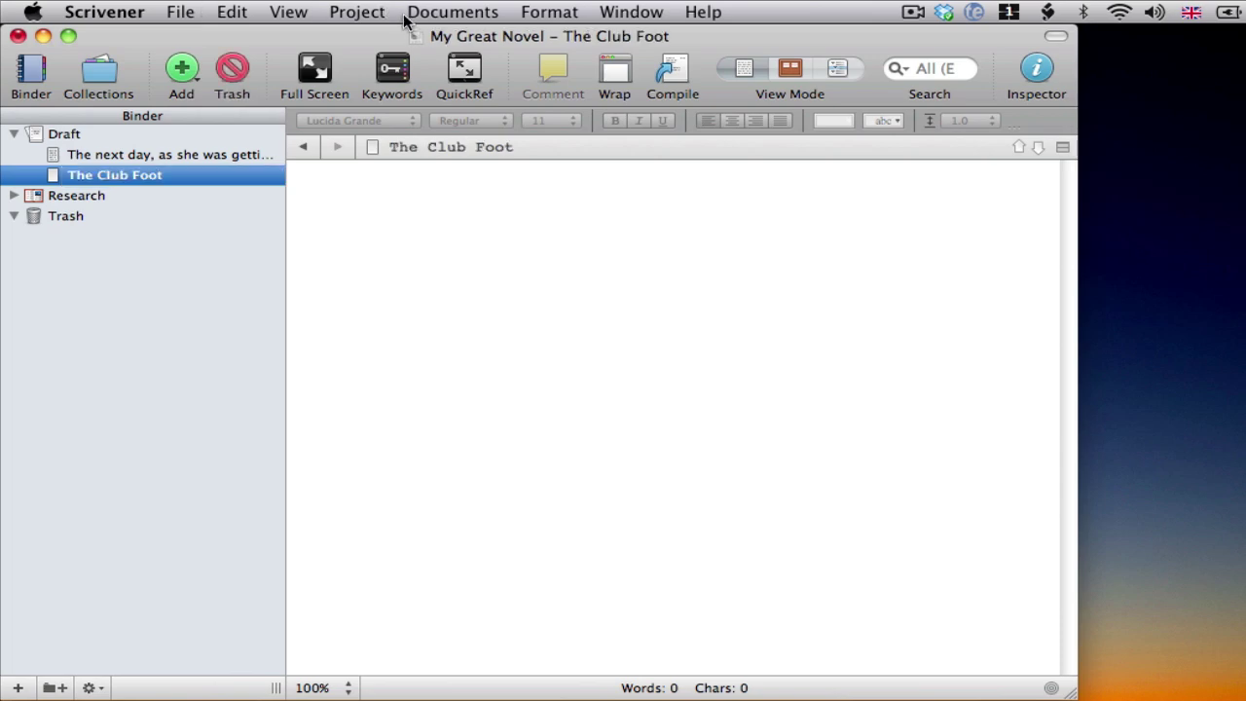
# - Fill The Club Foot with the pasted club-foot passage, replacing the typed opening 'He had re'
pyautogui.click(341, 198)
pyautogui.write('He had re')
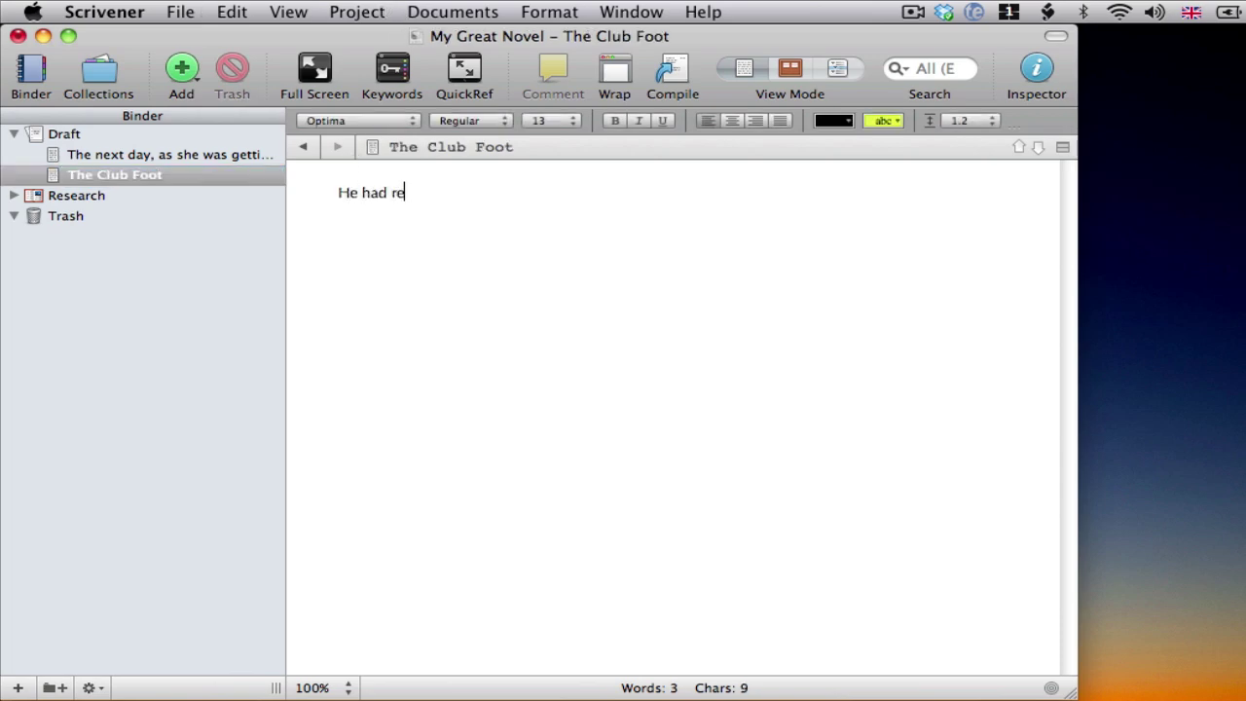
pyautogui.press('super+a')
pyautogui.press('super+v')
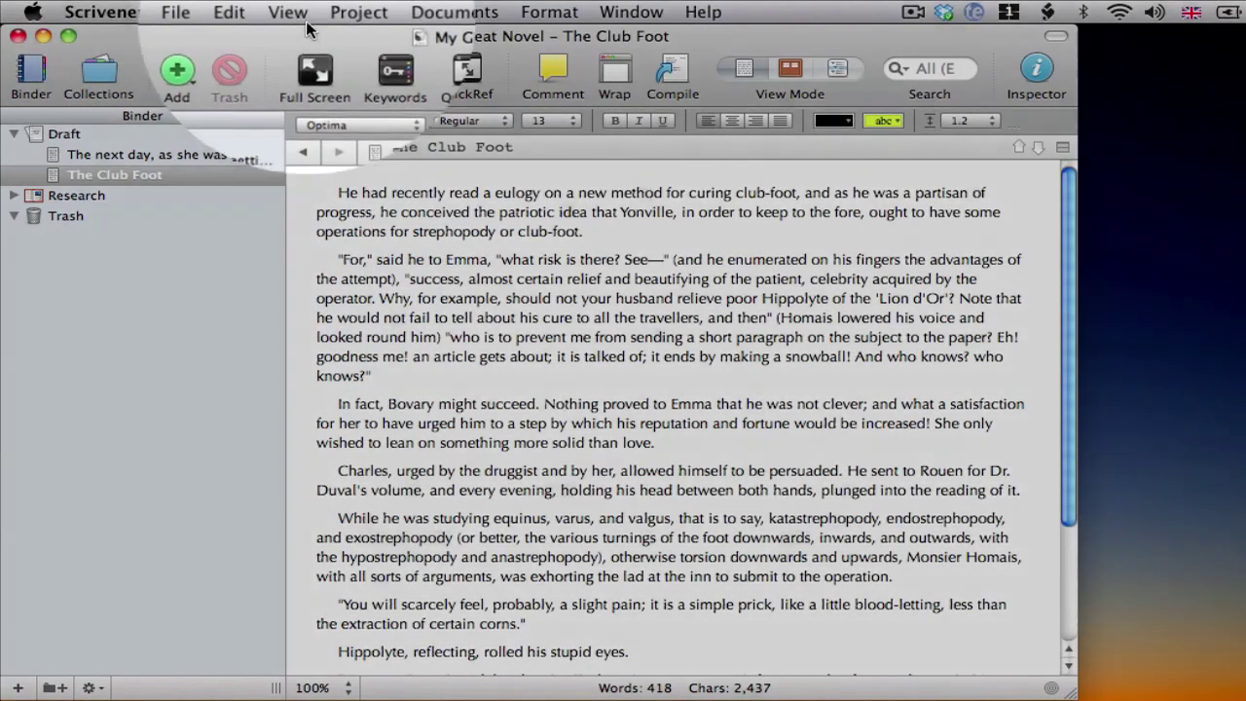
pyautogui.click(351, 11)
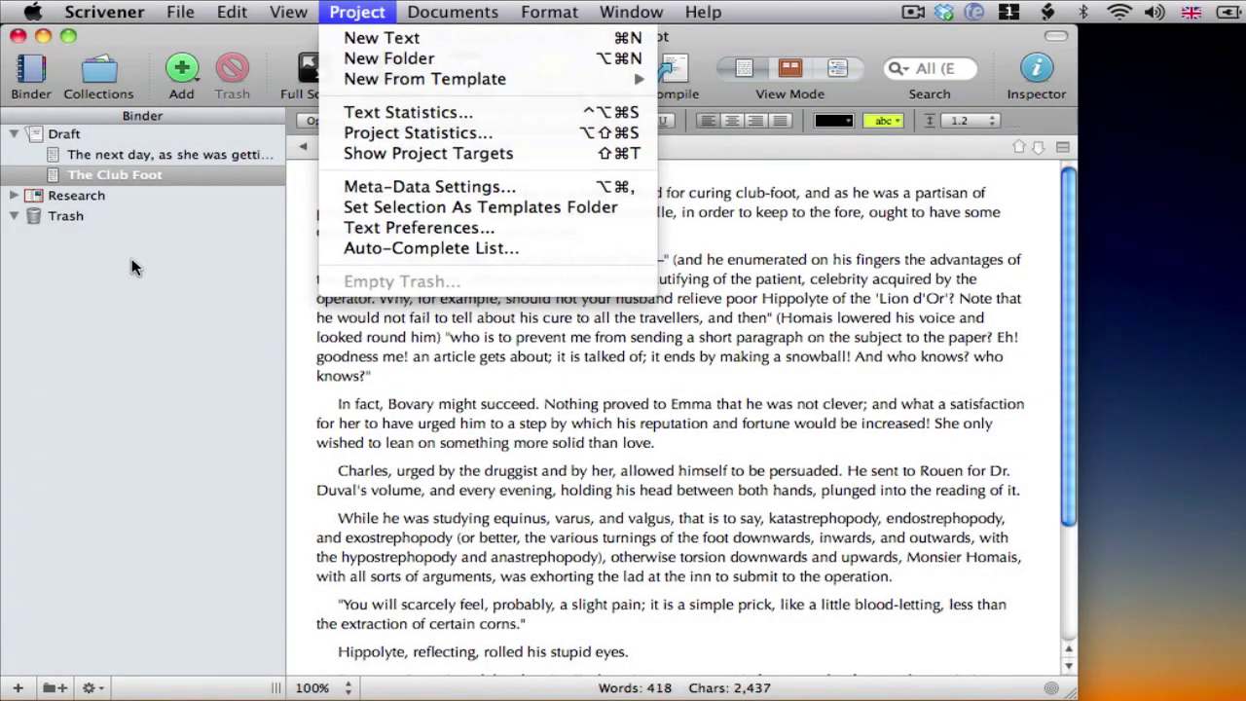
pyautogui.click(131, 258)
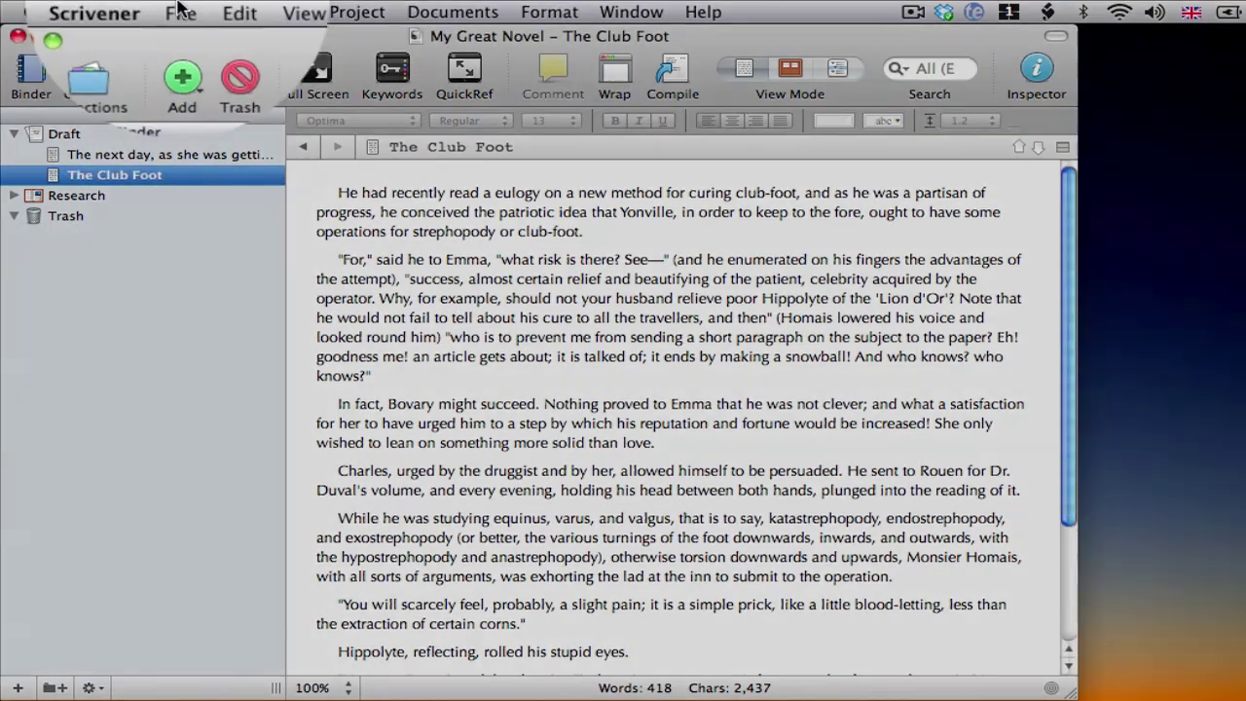
# - Import Emma and Leon.doc from disk, accepting the conversion warning
pyautogui.click(175, 13)
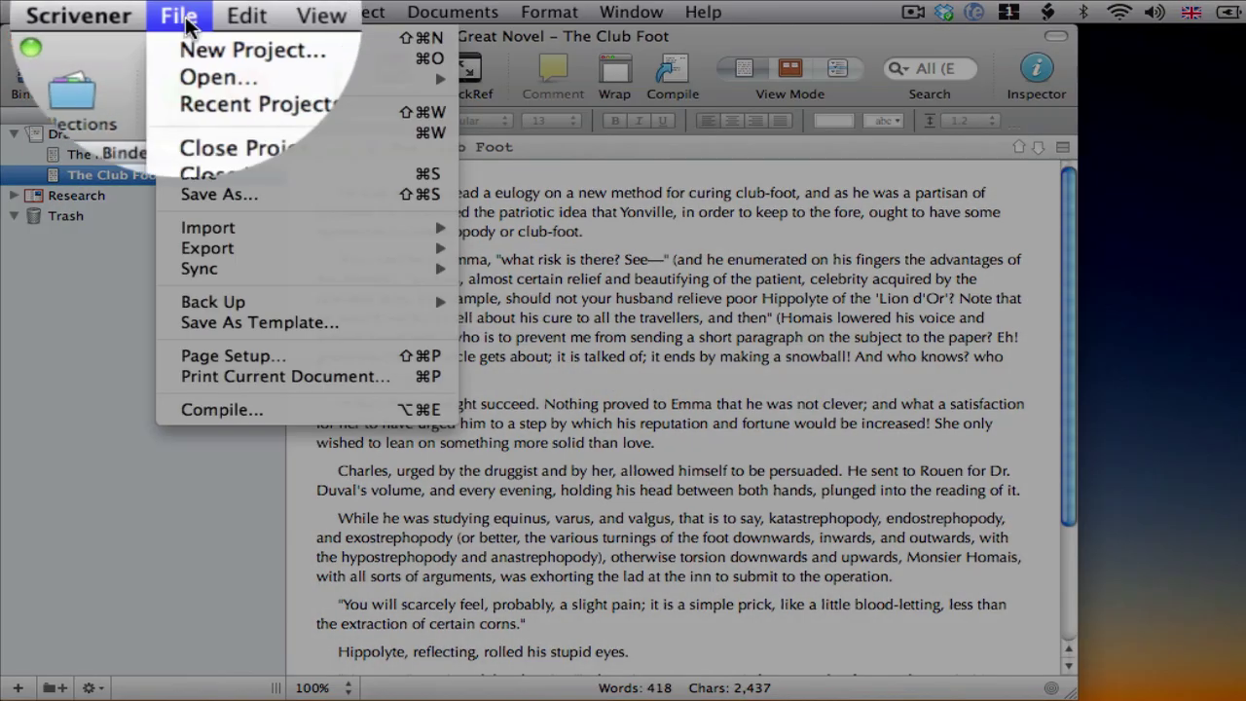
pyautogui.moveTo(231, 227)
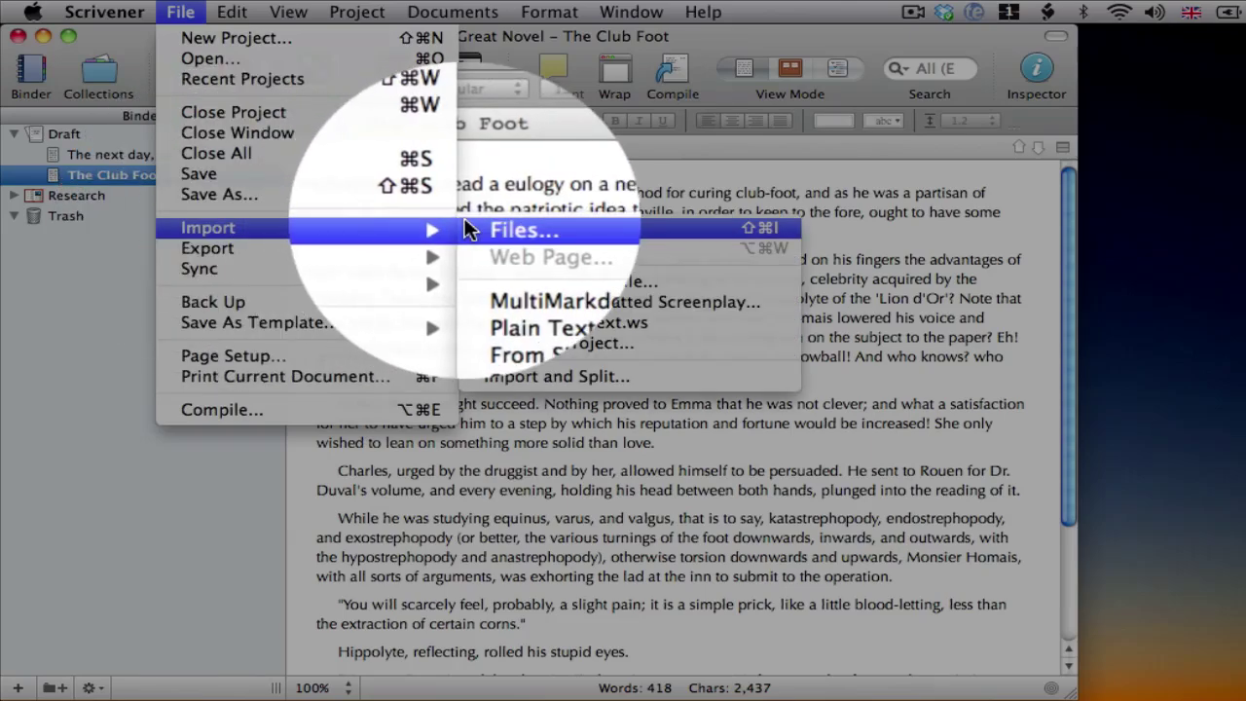
pyautogui.click(486, 229)
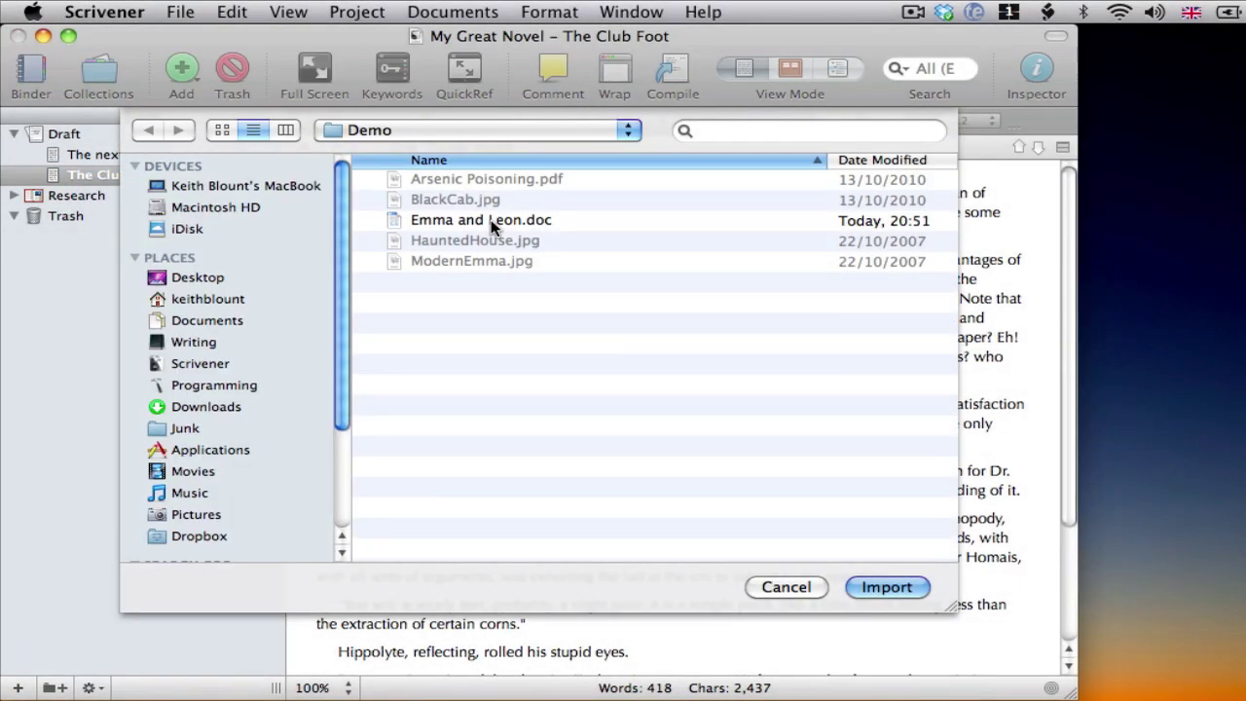
pyautogui.click(491, 219)
pyautogui.click(886, 588)
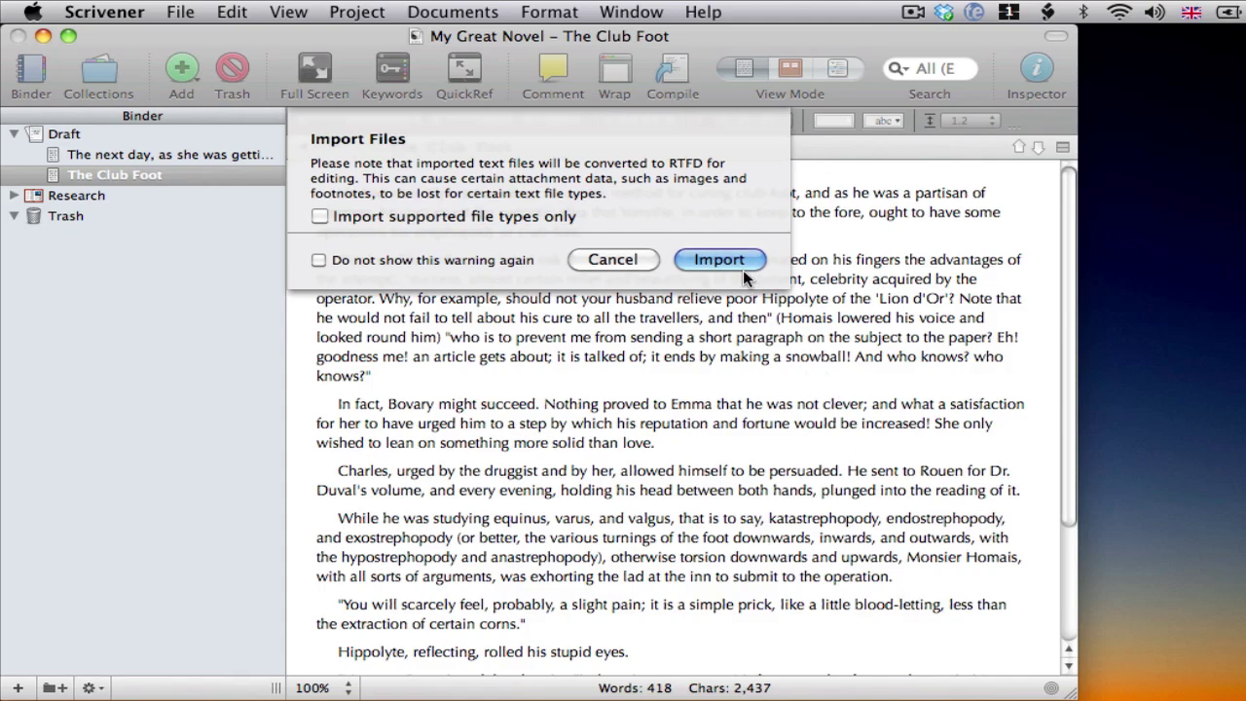
pyautogui.click(719, 260)
# - Open the imported Emma and Leon document and scroll through its text
pyautogui.click(196, 196)
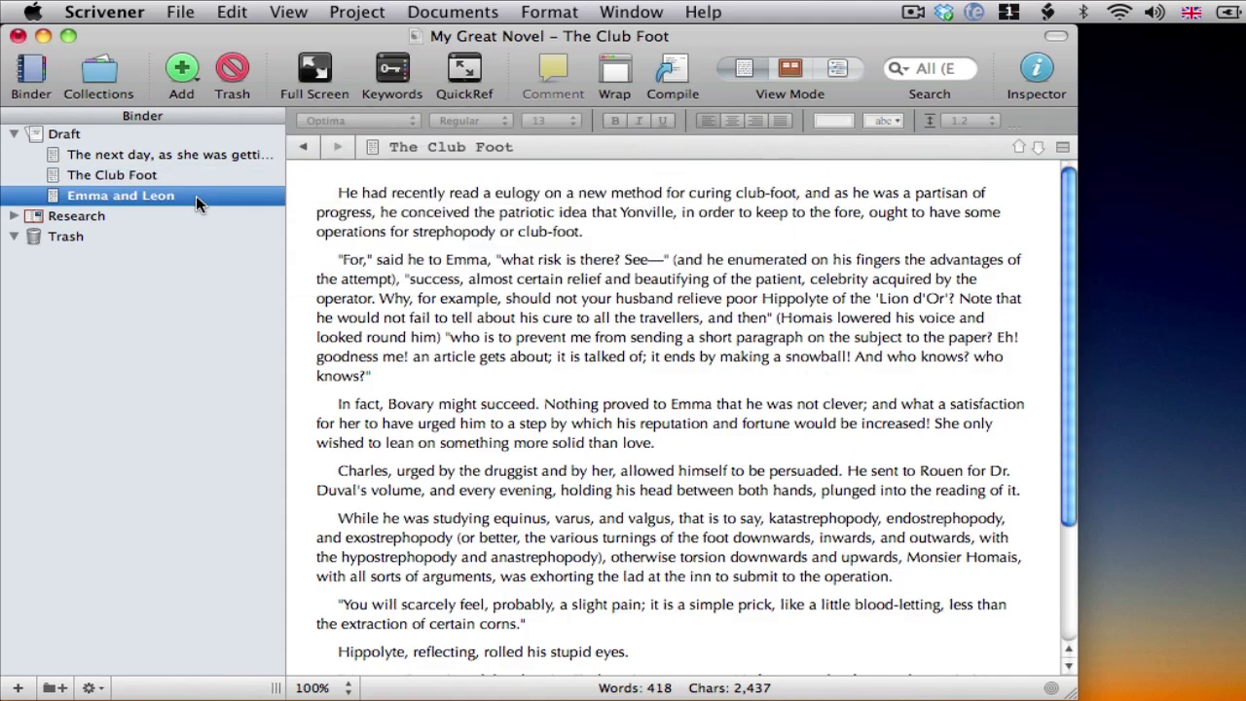
pyautogui.scroll(-20, 544, 318)
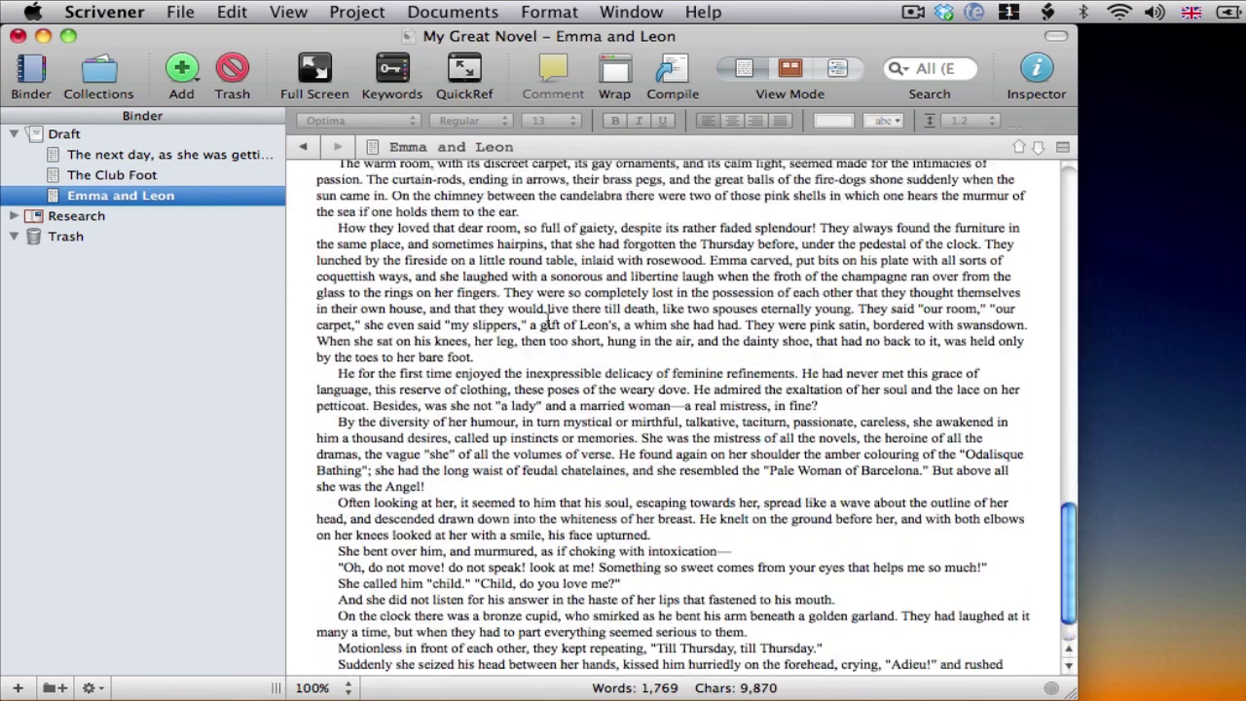
pyautogui.scroll(20, 548, 318)
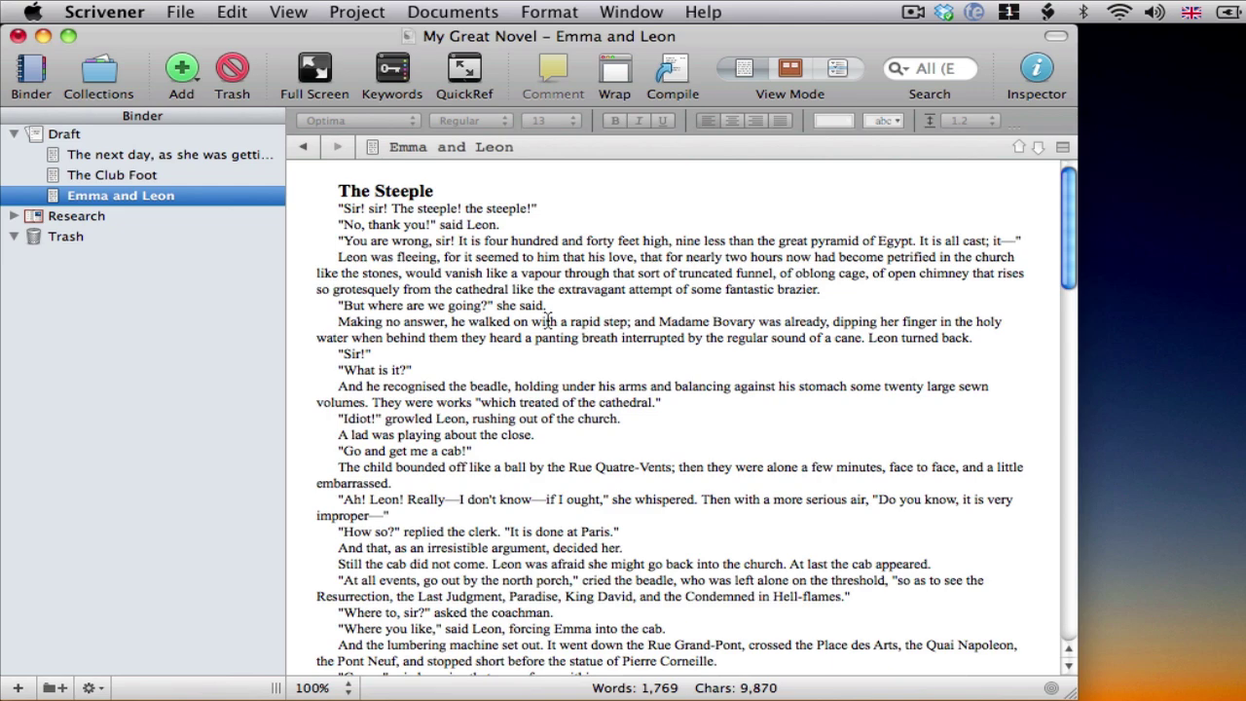
pyautogui.scroll(-15, 547, 319)
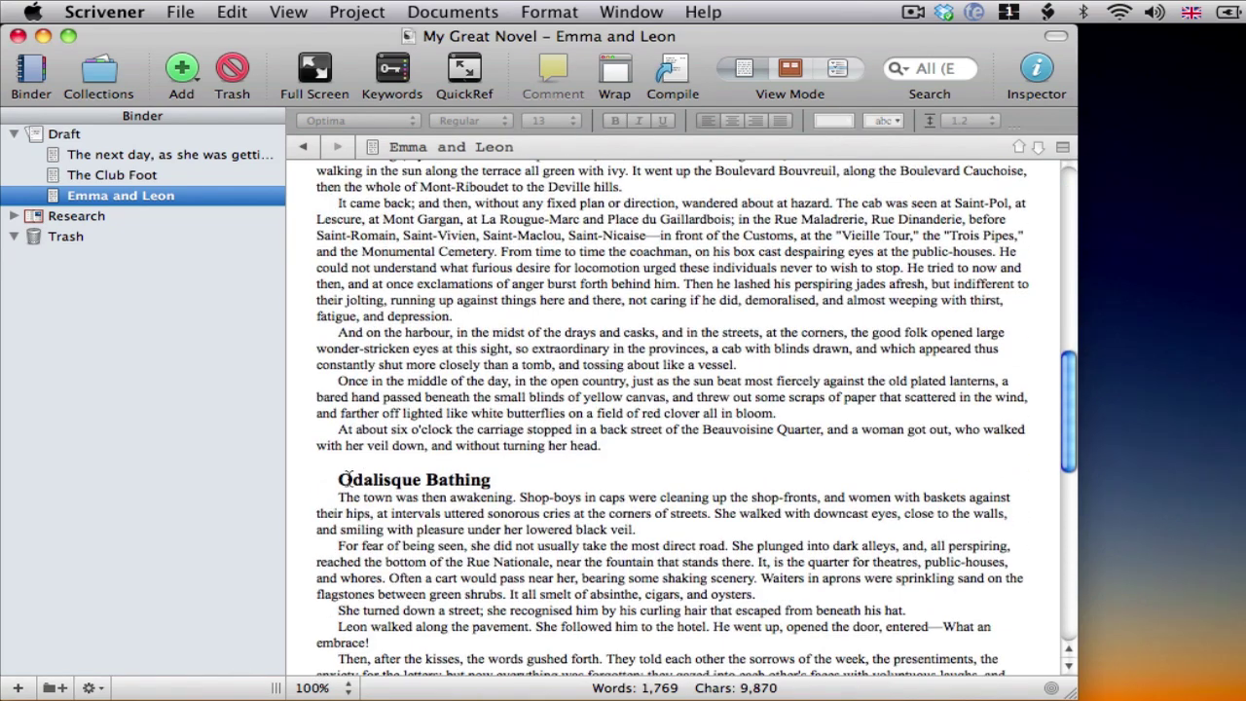
# - Split Emma and Leon at the Odalisque Bathing heading, naming the new document 'Odalisque Bathing'
pyautogui.click(340, 479)
pyautogui.click(453, 12)
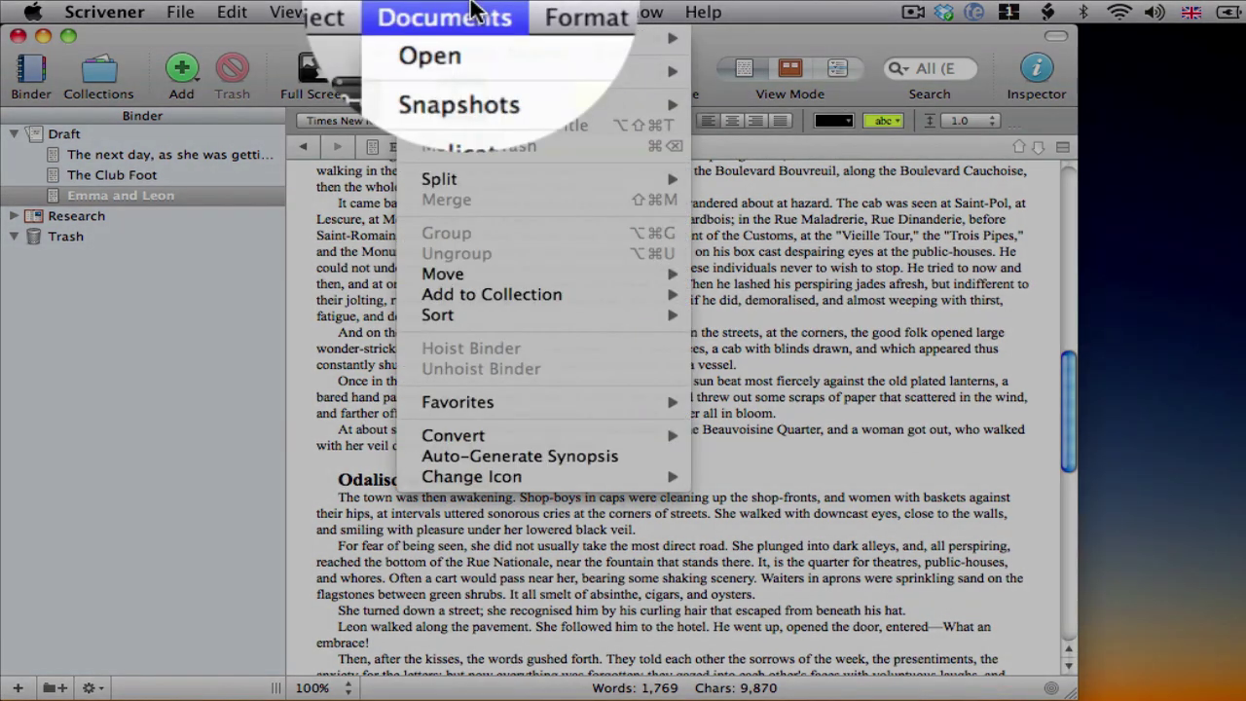
pyautogui.moveTo(490, 184)
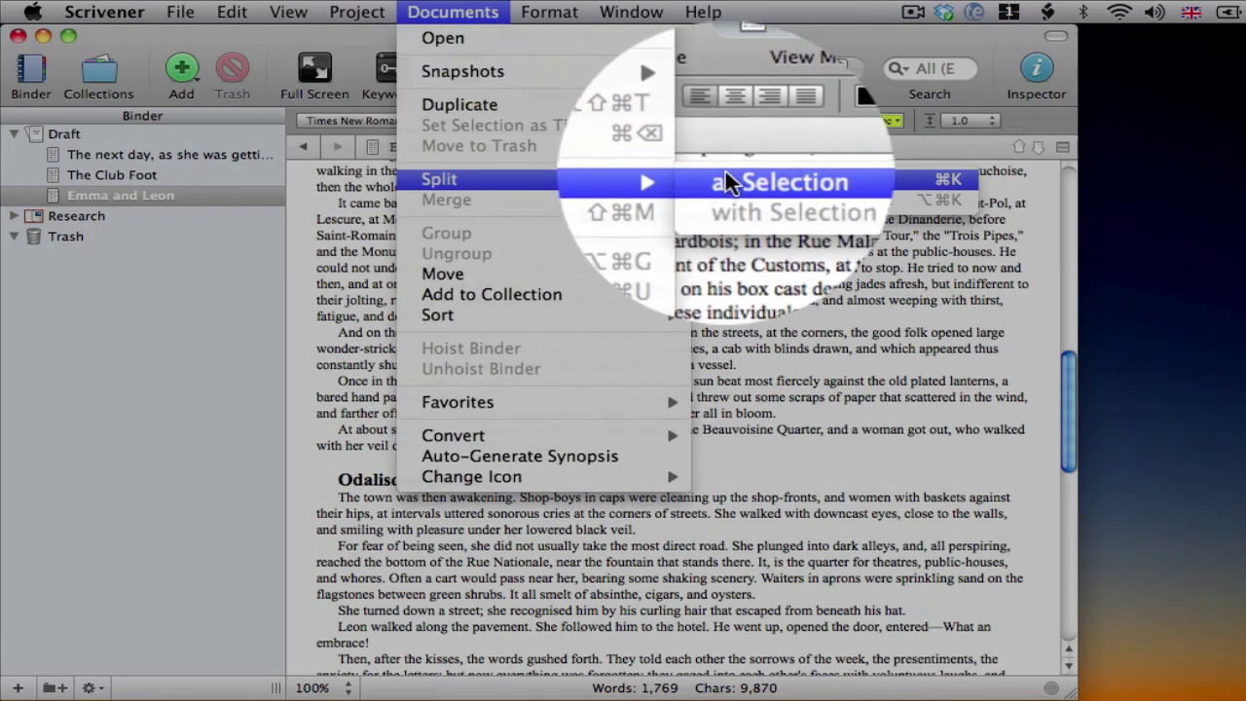
pyautogui.click(728, 181)
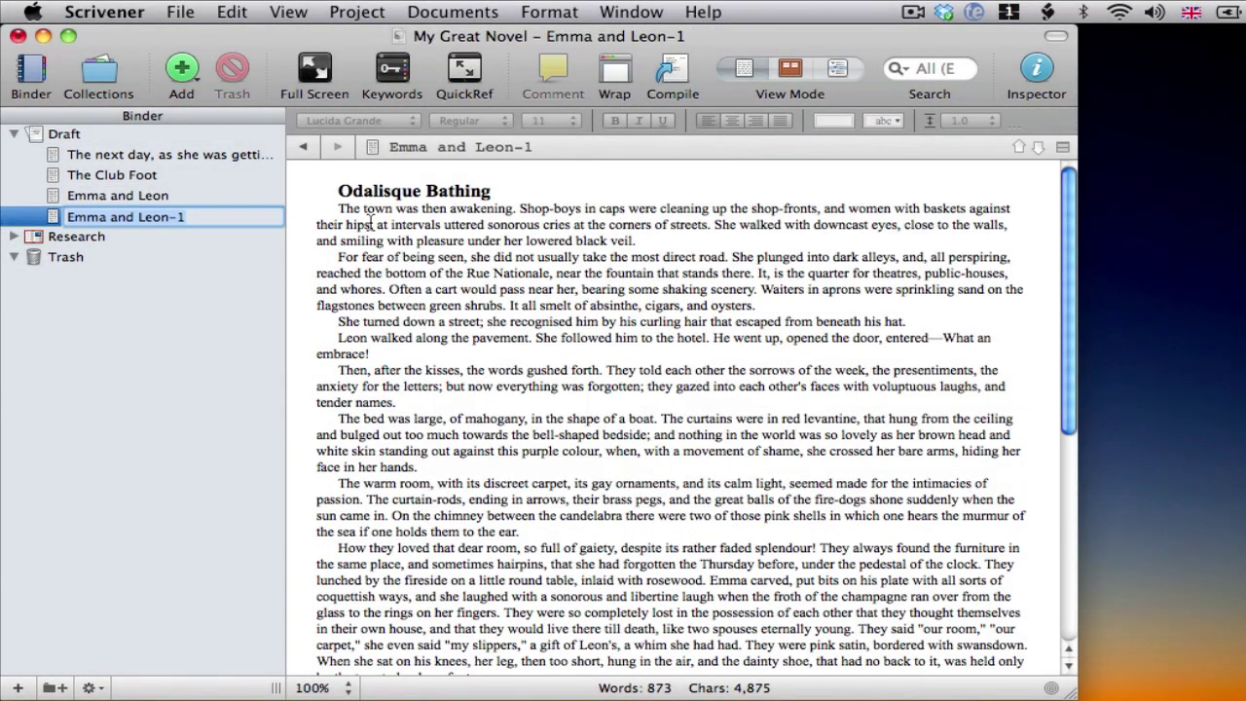
pyautogui.write('Odali')
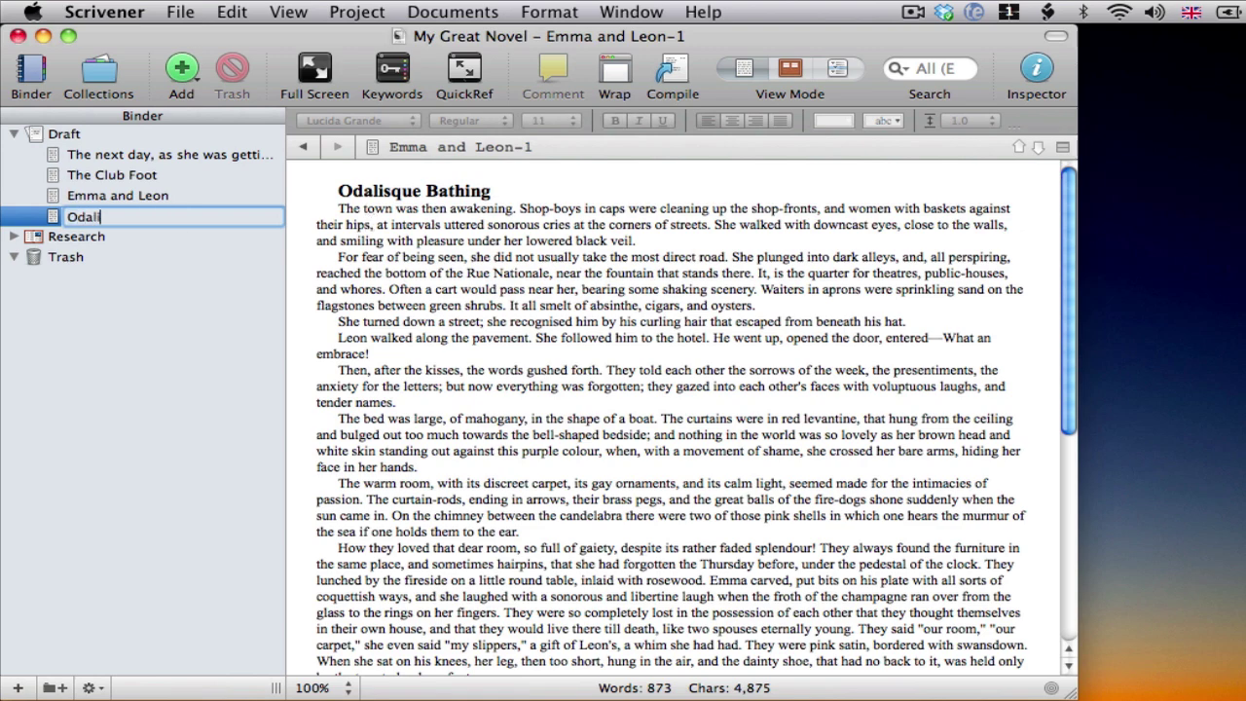
pyautogui.write('sque Bathing')
pyautogui.press('Return')
pyautogui.click(166, 176)
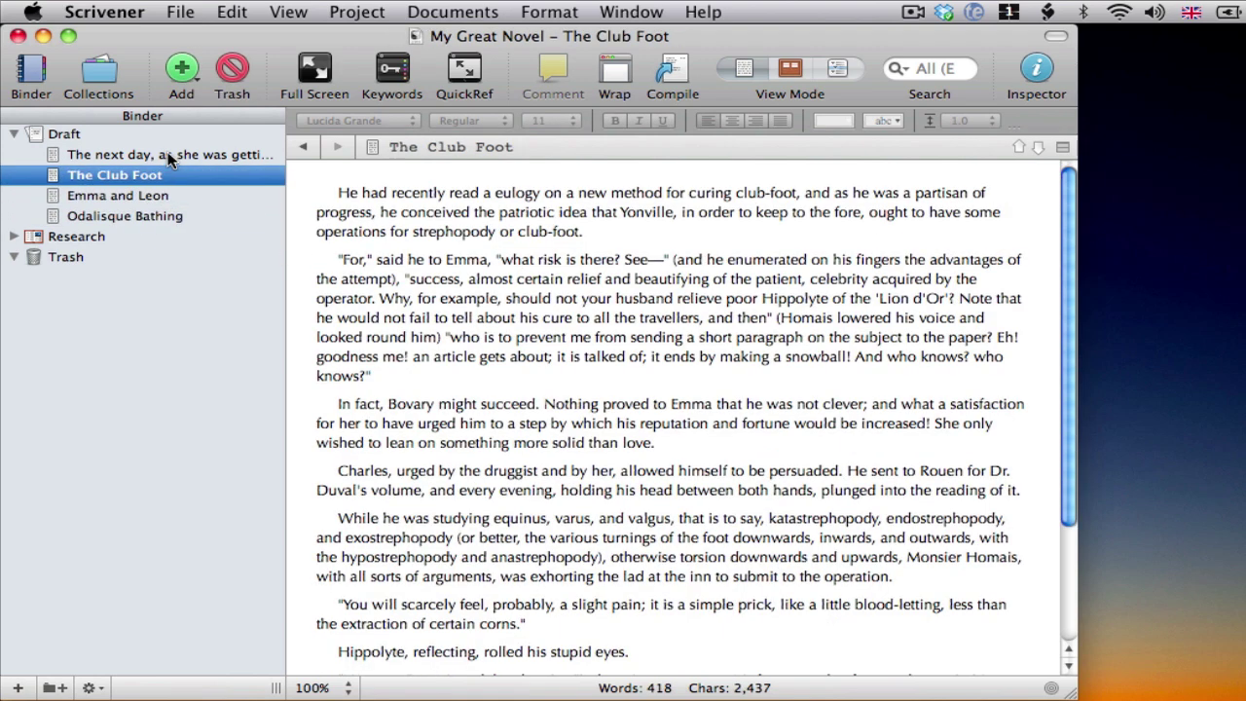
pyautogui.click(166, 154)
# - Reorder the Draft documents, moving Odalisque Bathing, The Club Foot and Emma and Leon
pyautogui.click(164, 176)
pyautogui.click(163, 195)
pyautogui.click(163, 217)
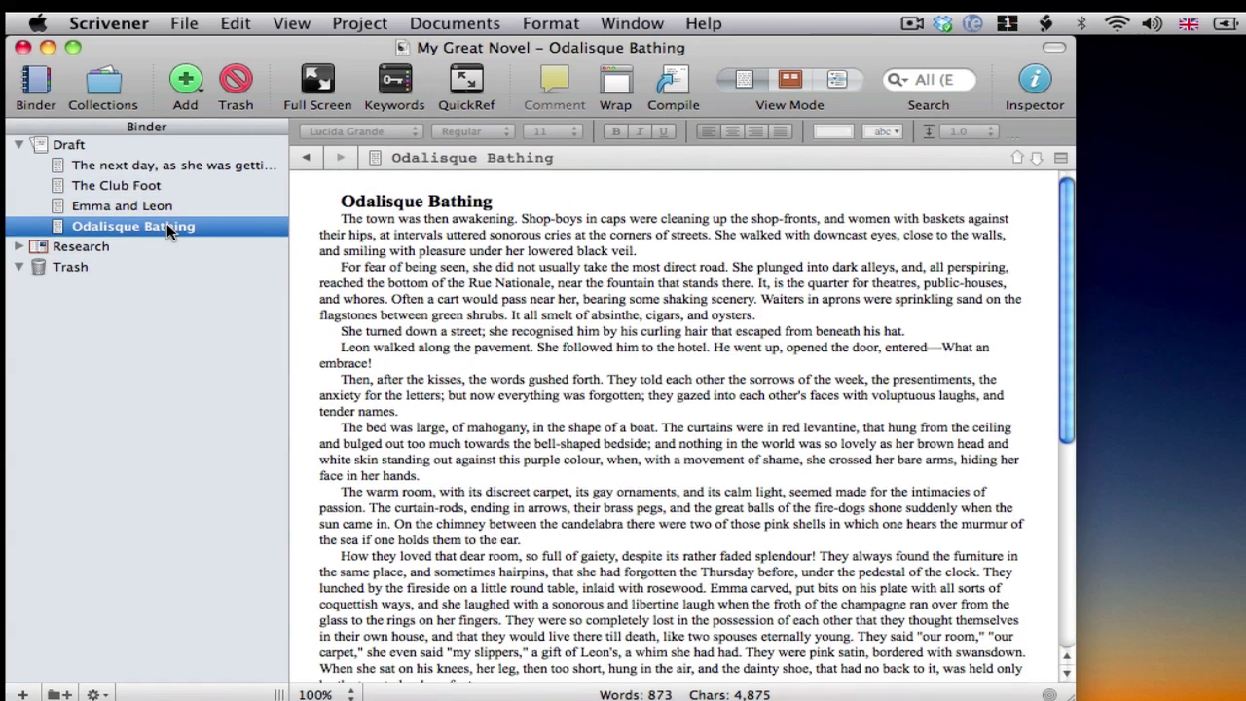
pyautogui.moveTo(164, 217); pyautogui.dragTo(160, 153)
pyautogui.moveTo(259, 236); pyautogui.dragTo(259, 236)
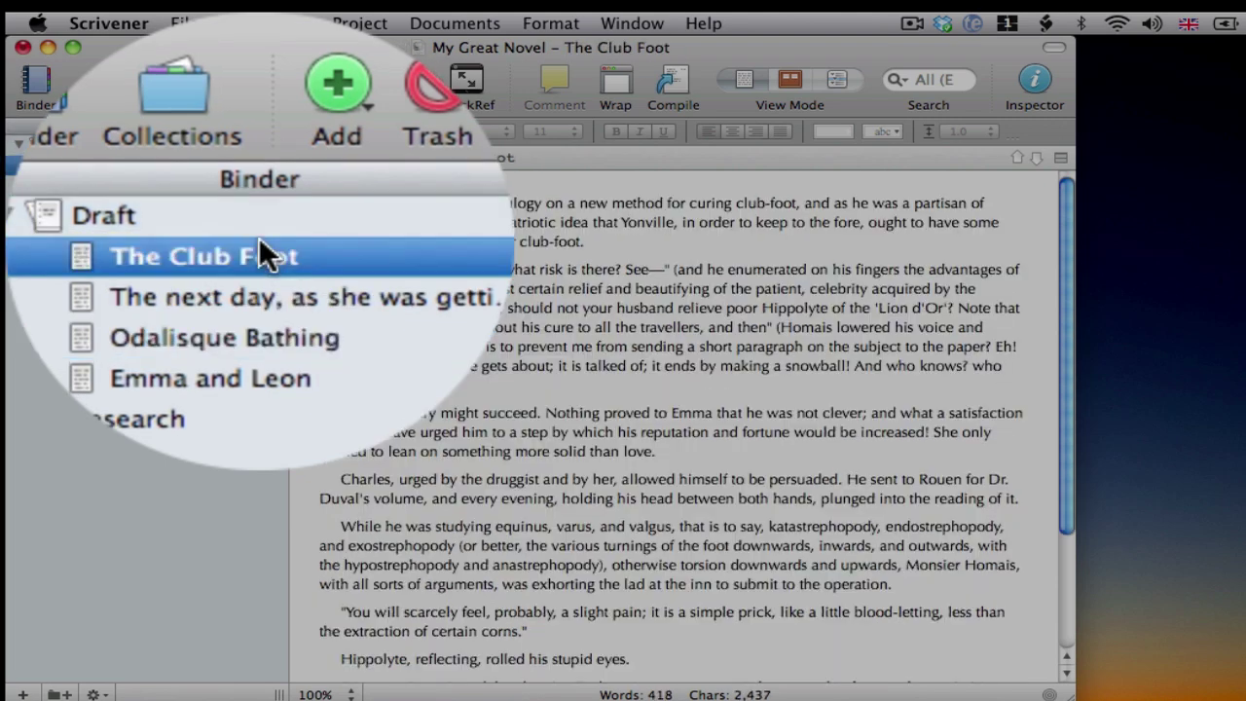
pyautogui.moveTo(210, 378); pyautogui.dragTo(261, 229)
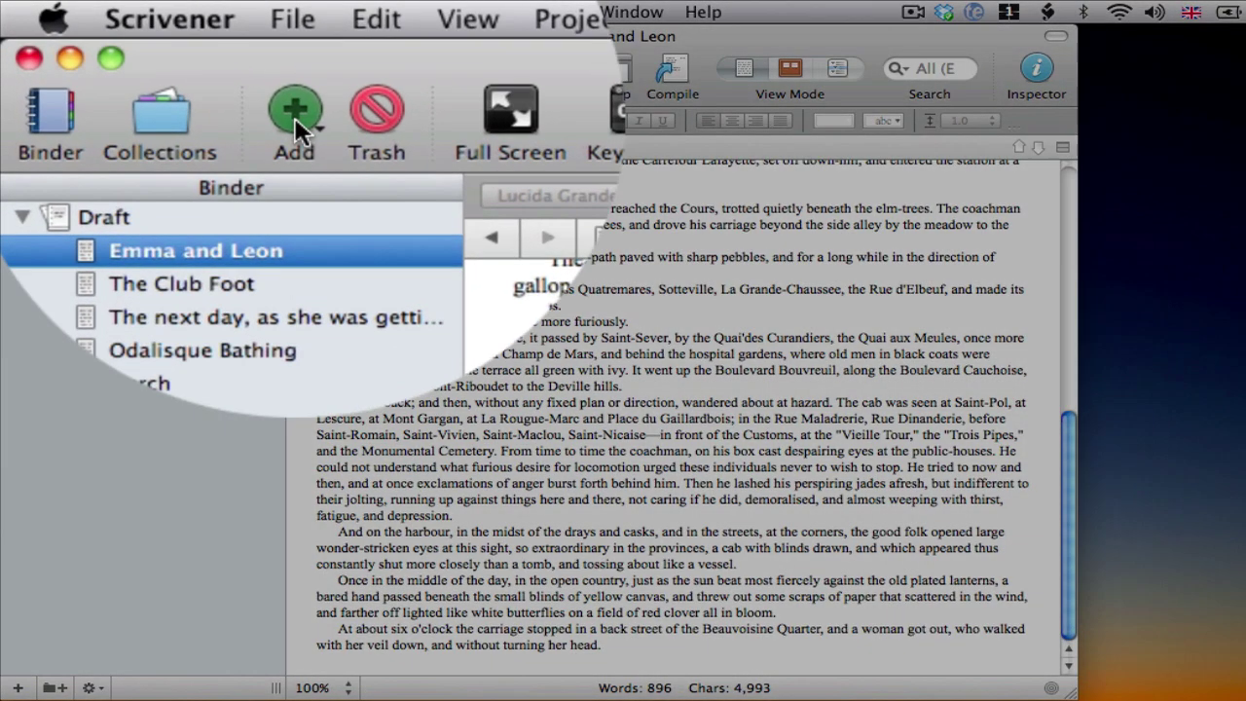
# - Add a new folder named 'A New Town' to the Draft
pyautogui.click(193, 83)
pyautogui.click(321, 200)
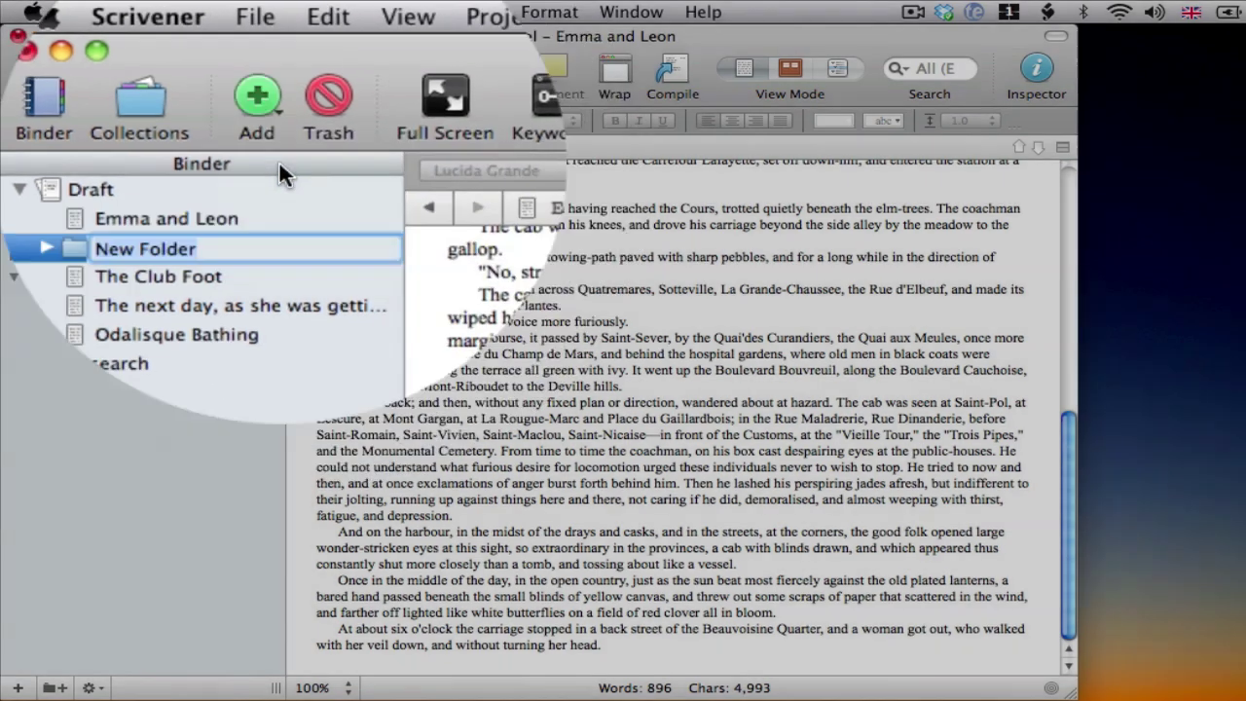
pyautogui.write('A New Town')
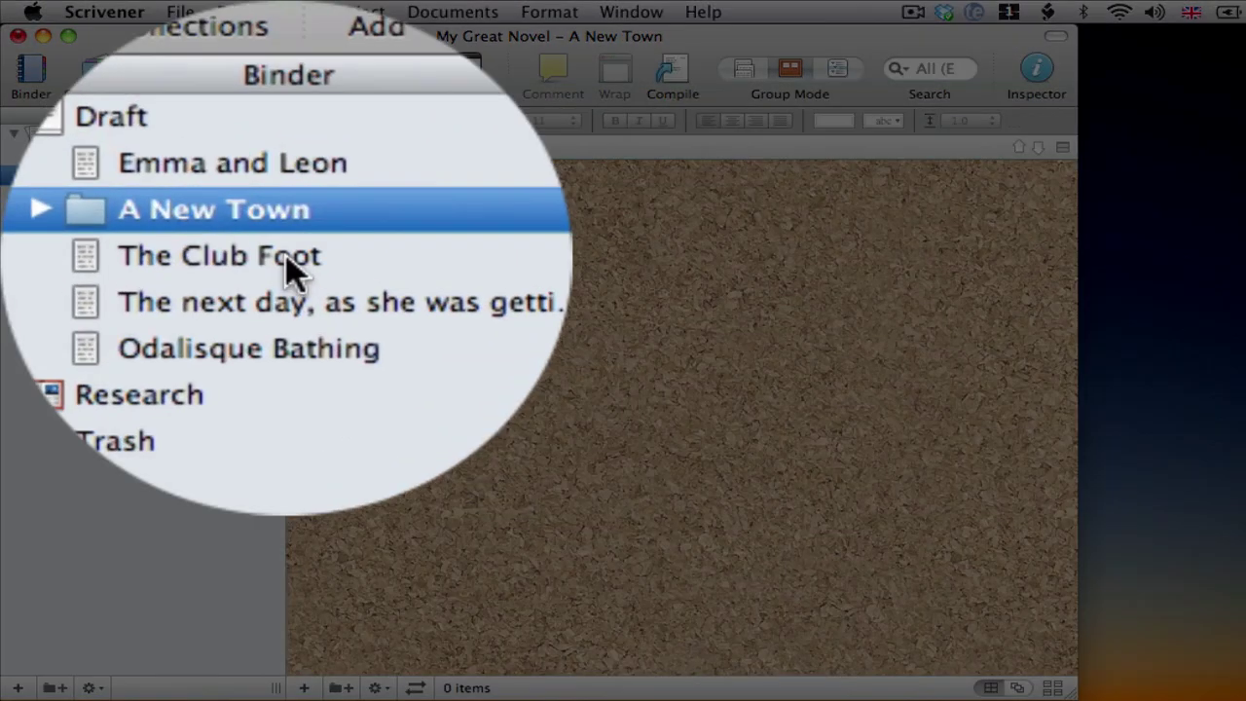
# - Move The Club Foot and Odalisque Bathing into A New Town, then place the folder last
pyautogui.click(132, 194)
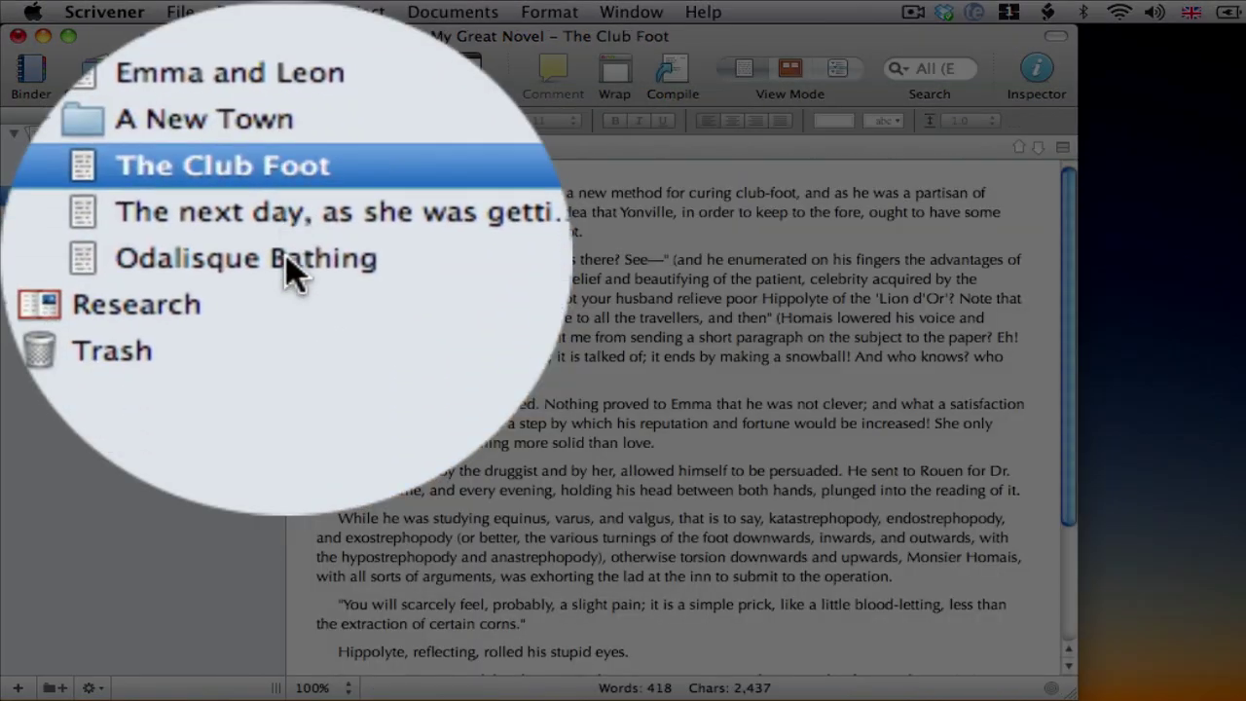
pyautogui.keyDown('super'); pyautogui.click(285, 254); pyautogui.keyUp('super')
pyautogui.moveTo(285, 165); pyautogui.dragTo(286, 119)
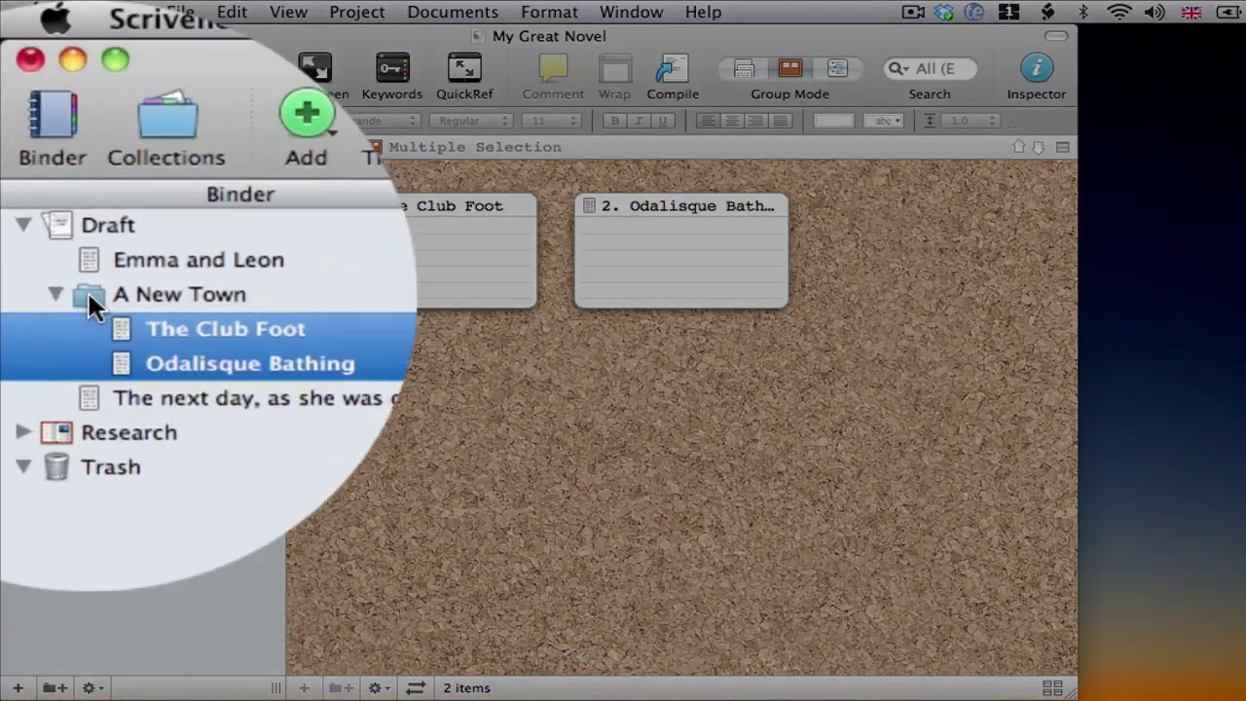
pyautogui.moveTo(285, 254); pyautogui.dragTo(89, 312)
pyautogui.click(57, 310)
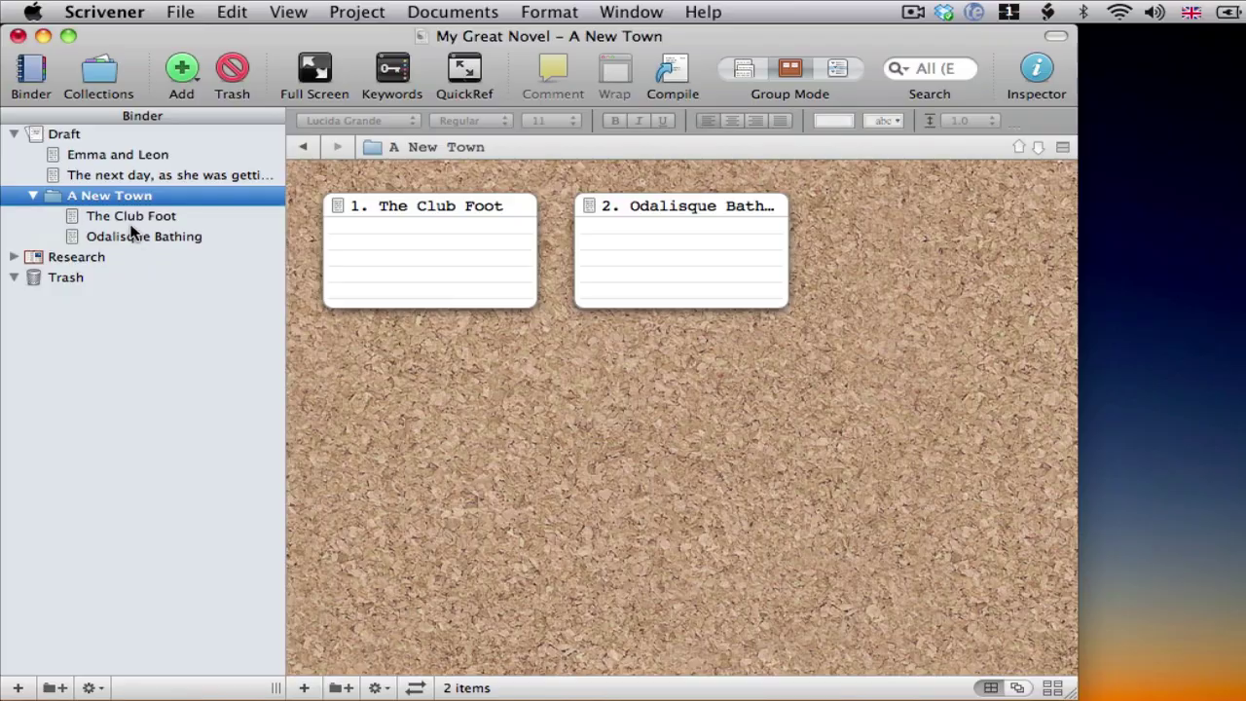
pyautogui.click(132, 217)
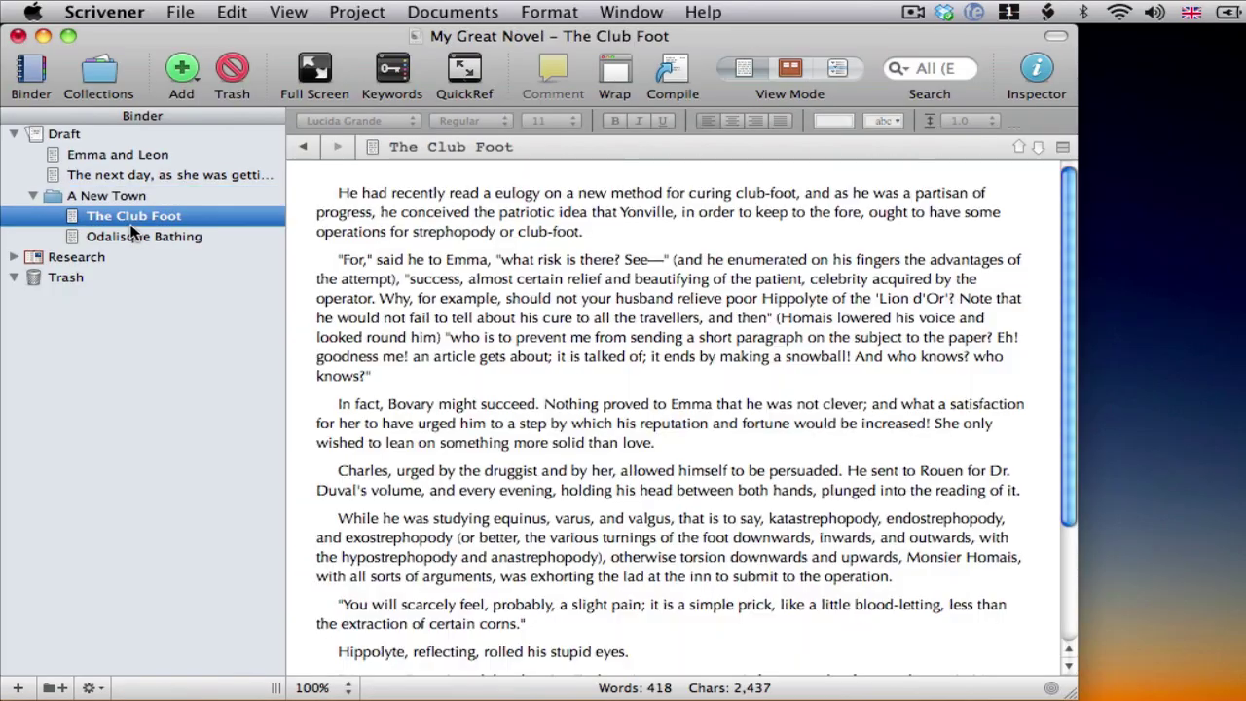
# - Open Odalisque Bathing, try full-screen writing, then darken the paper colour and adjust background fade
pyautogui.click(132, 236)
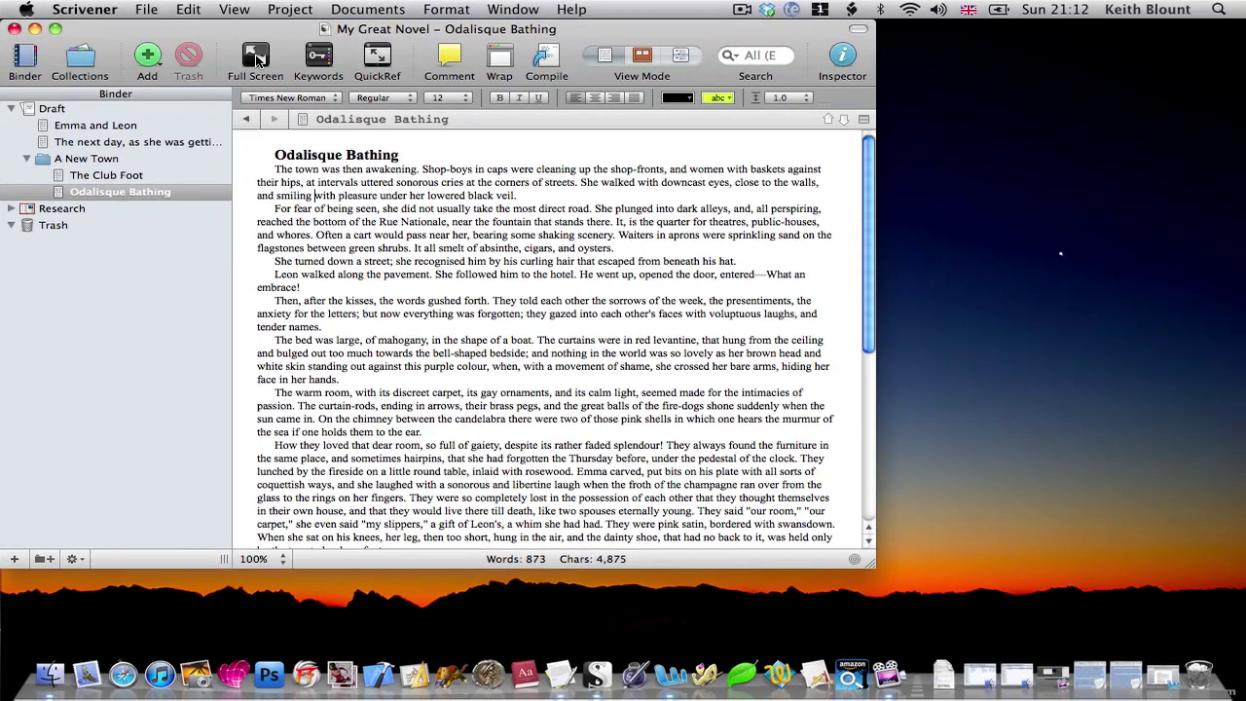
pyautogui.click(280, 64)
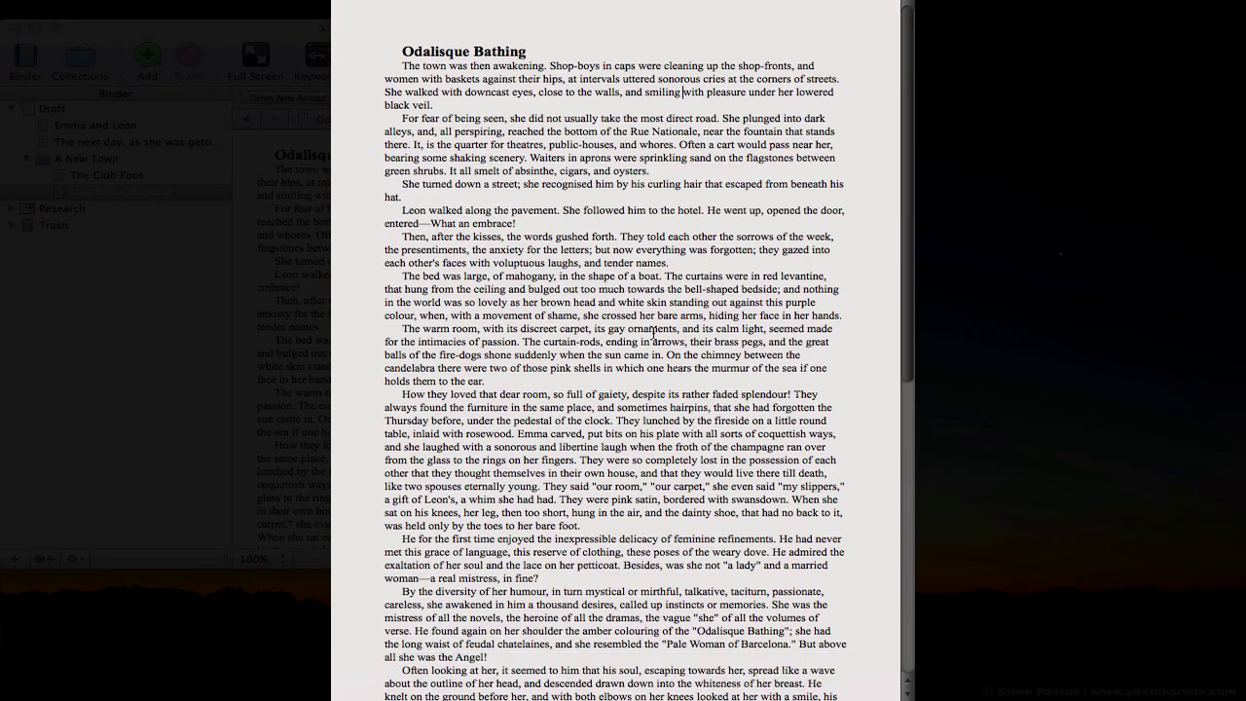
pyautogui.press('Escape')
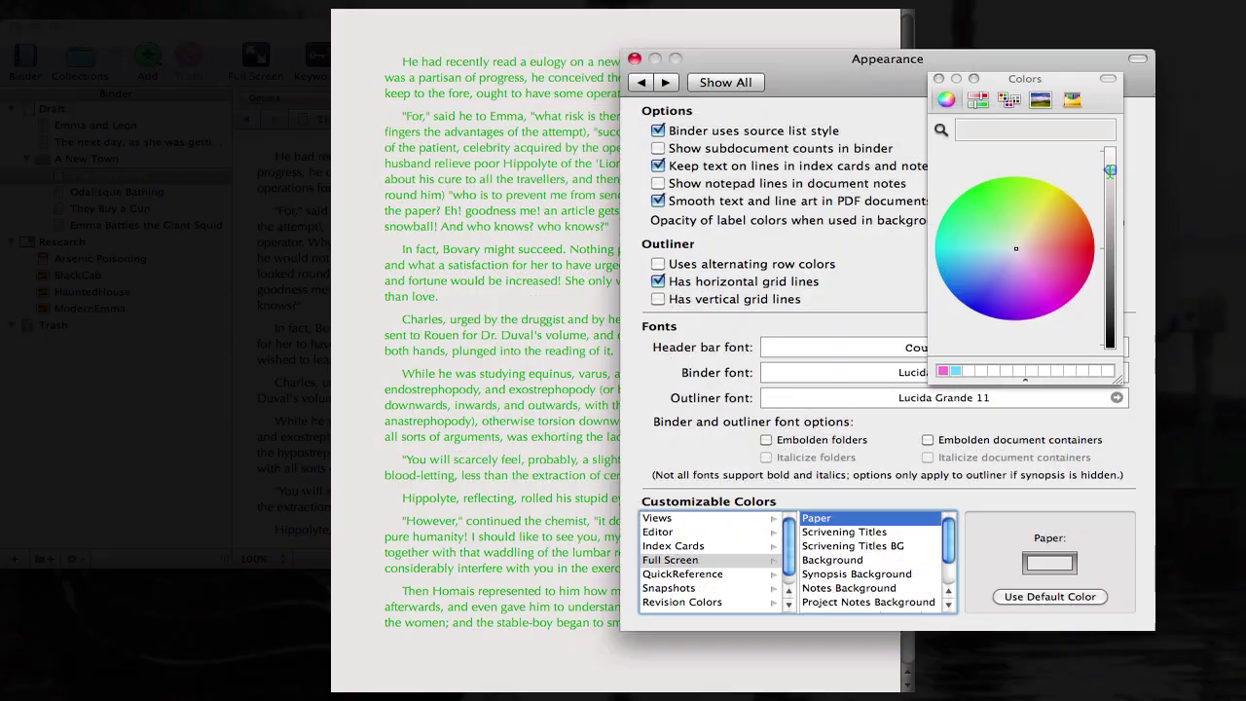
pyautogui.moveTo(1110, 156); pyautogui.dragTo(1111, 344)
pyautogui.press('super+w')
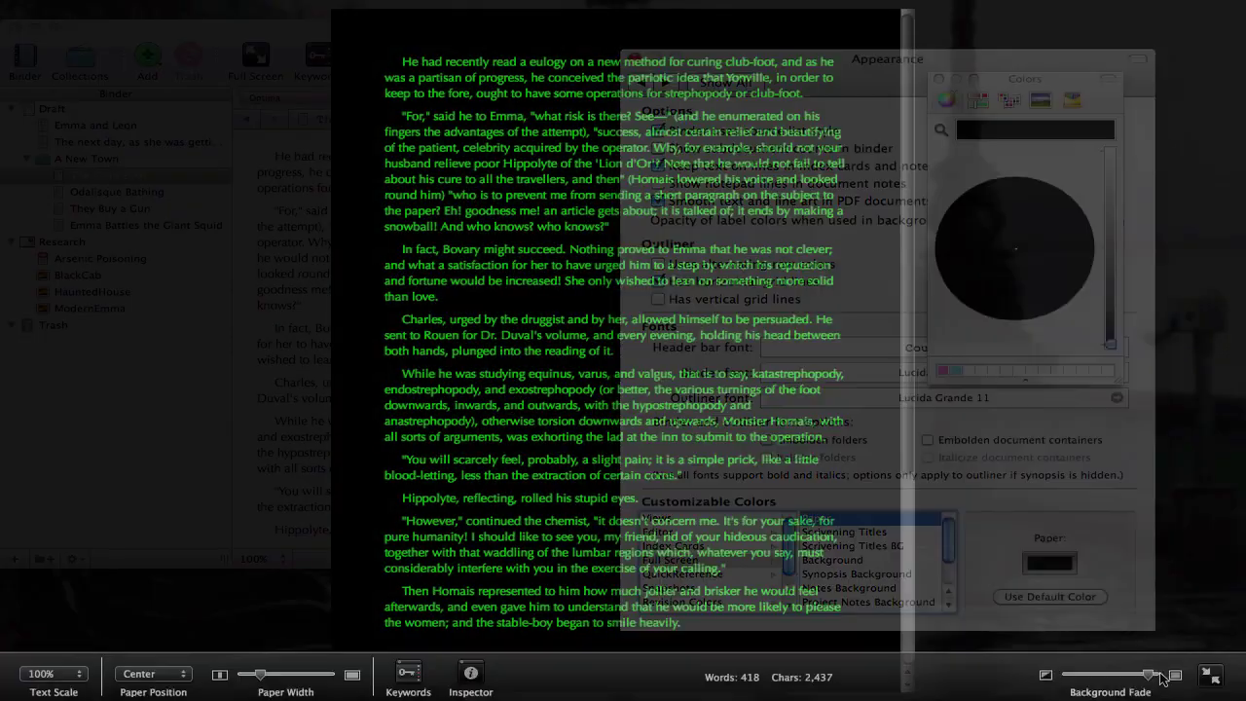
pyautogui.moveTo(1149, 695); pyautogui.dragTo(1169, 695)
pyautogui.scroll(-2, 730, 456)
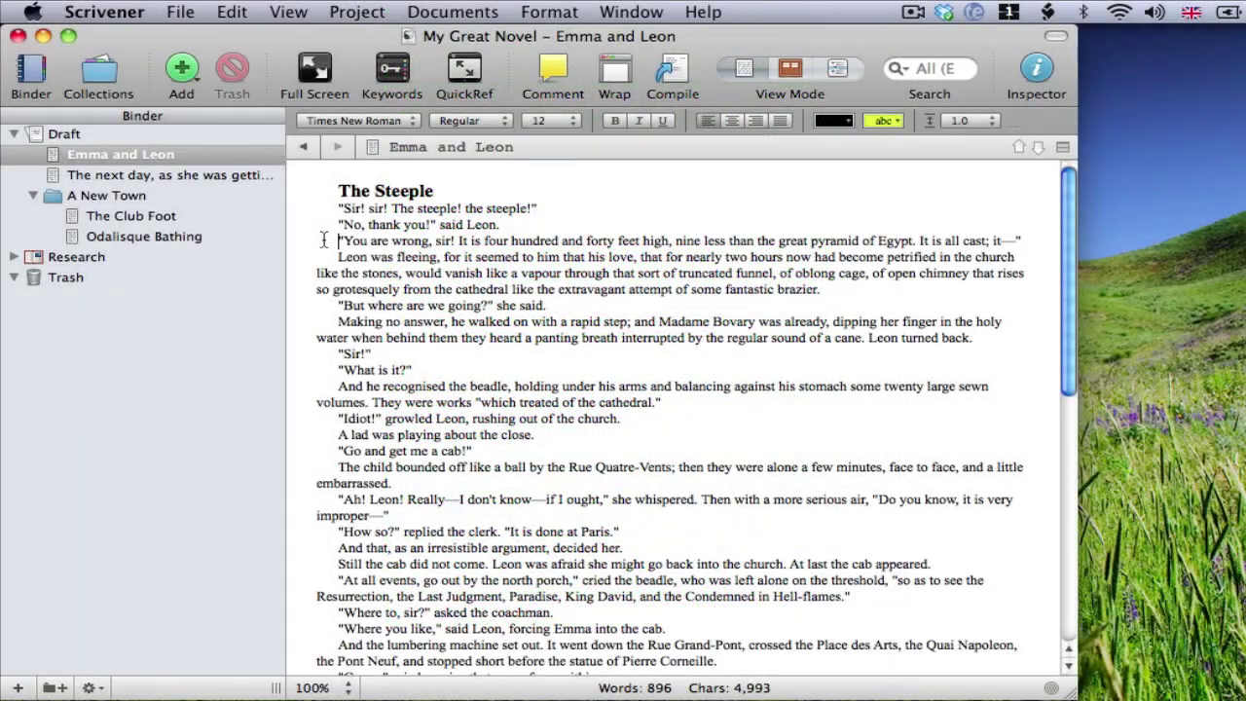
# - In the Inspector, give Emma and Leon the synopsis 'Emma meets Leon at the church and they take a black cab together.'
pyautogui.click(1049, 70)
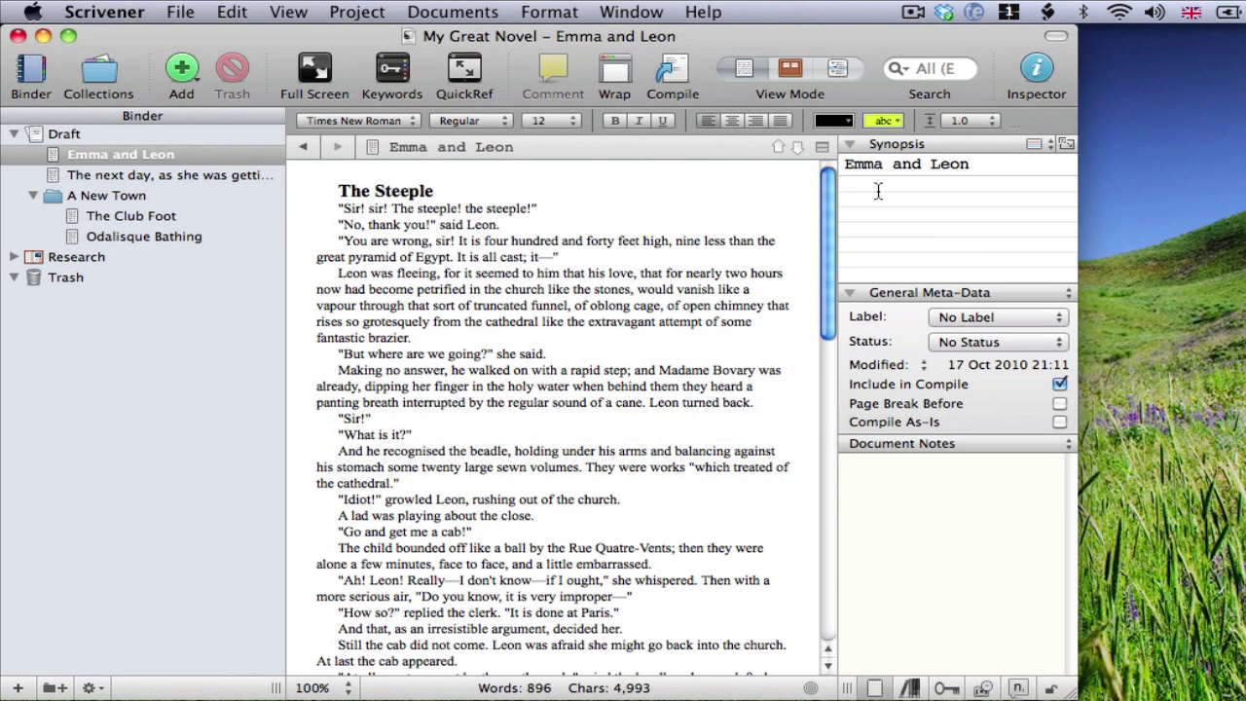
pyautogui.click(877, 190)
pyautogui.write('Emm')
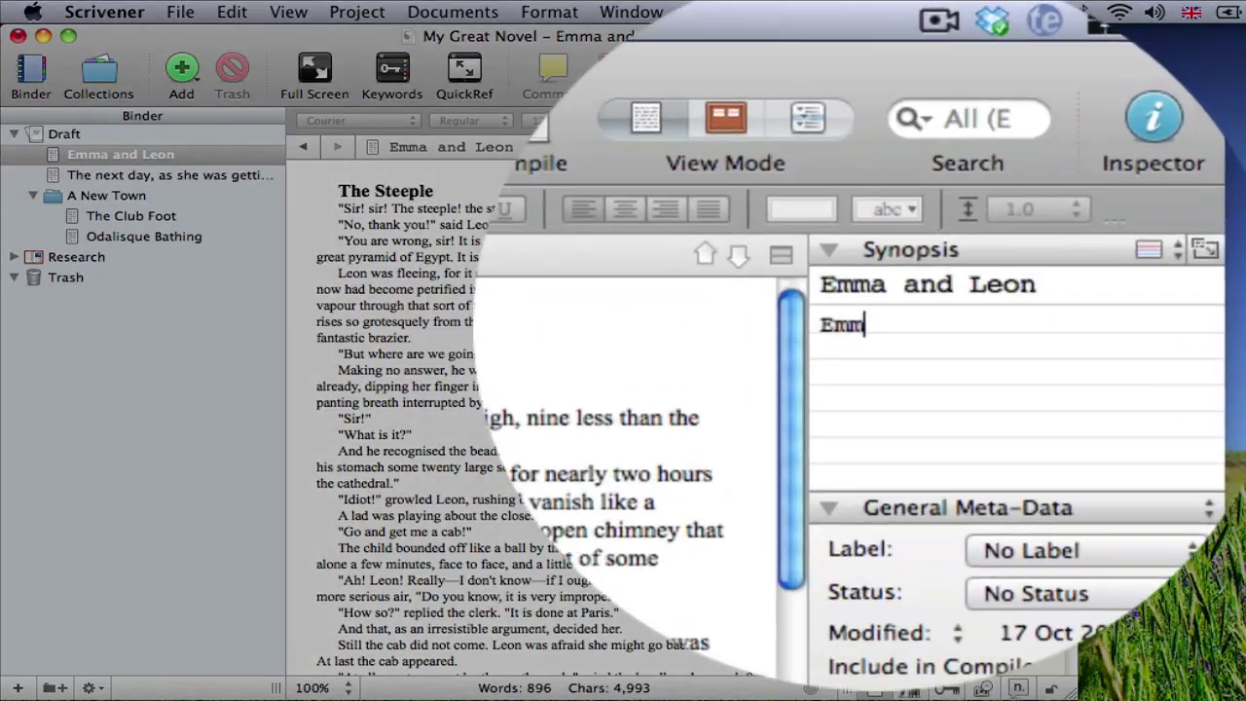
pyautogui.write('a meets Leon')
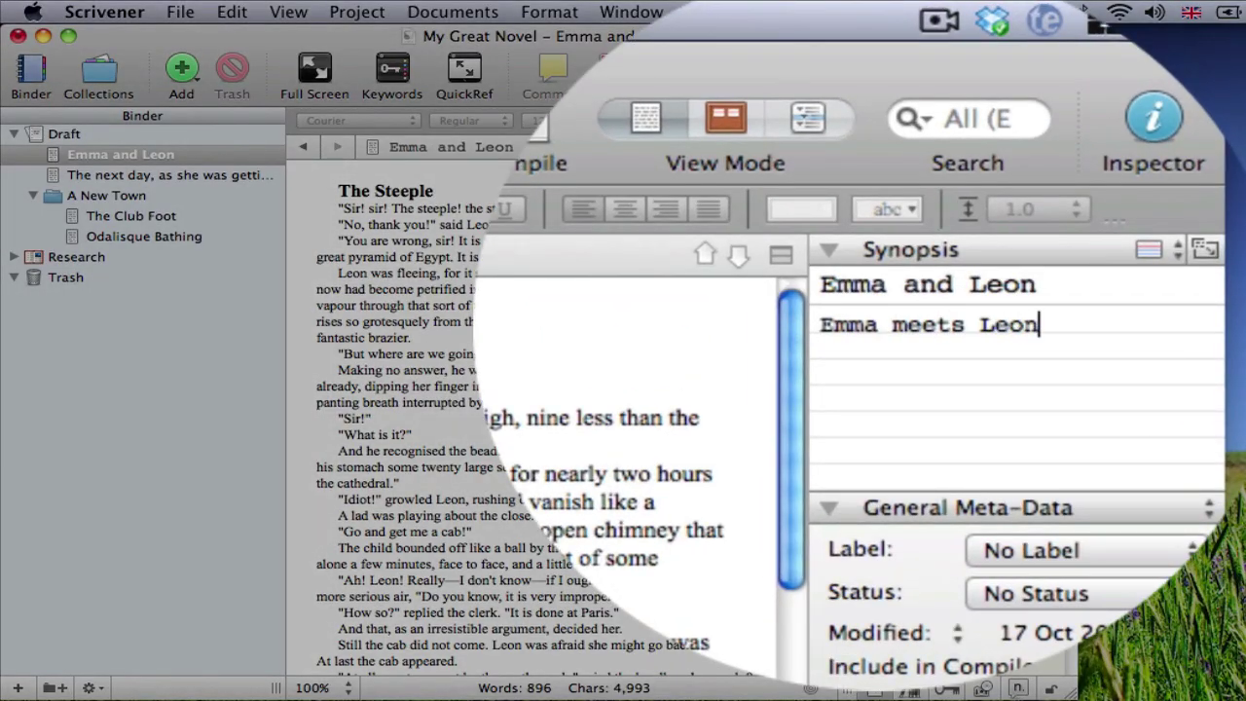
pyautogui.write(' at the chur')
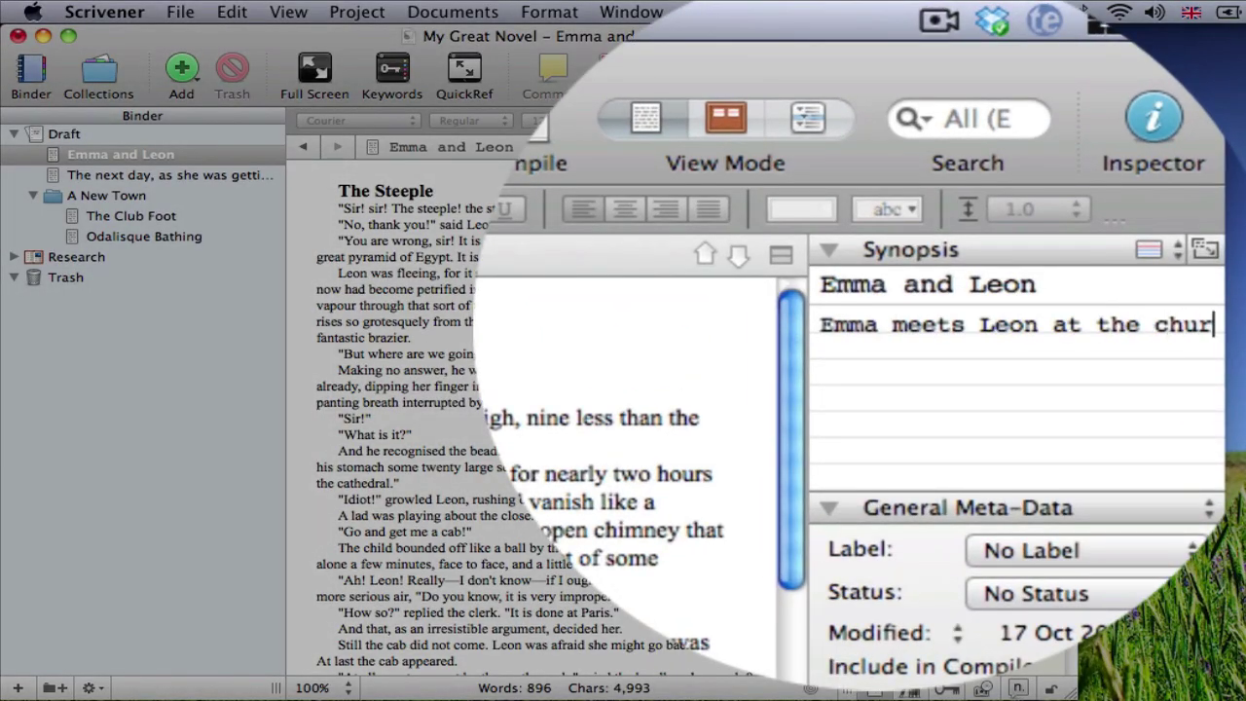
pyautogui.write('ch and they t')
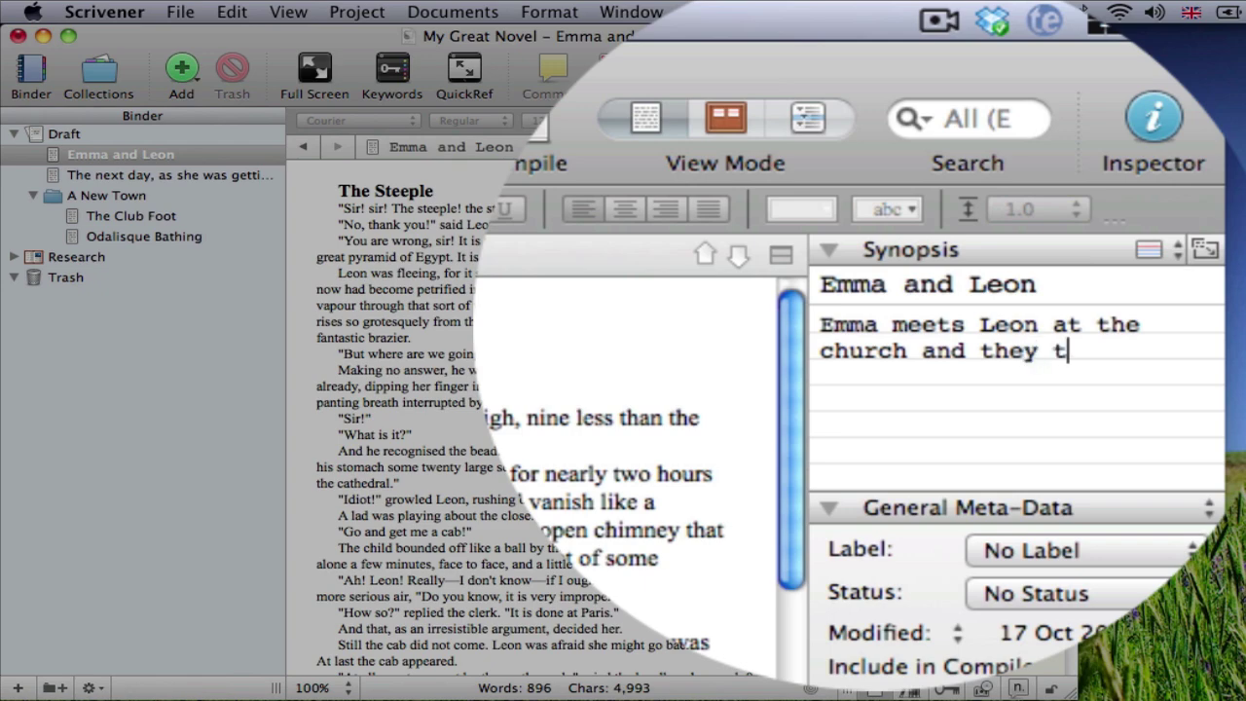
pyautogui.write('ake a black ca')
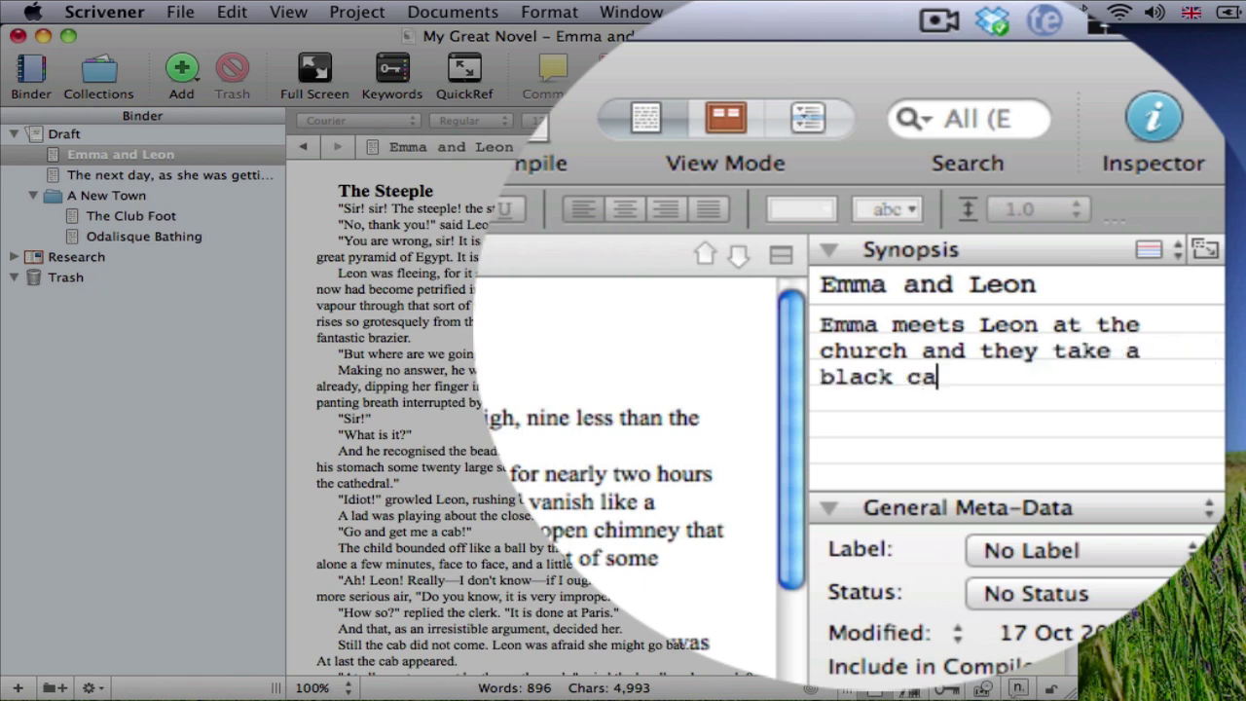
pyautogui.write('b together.')
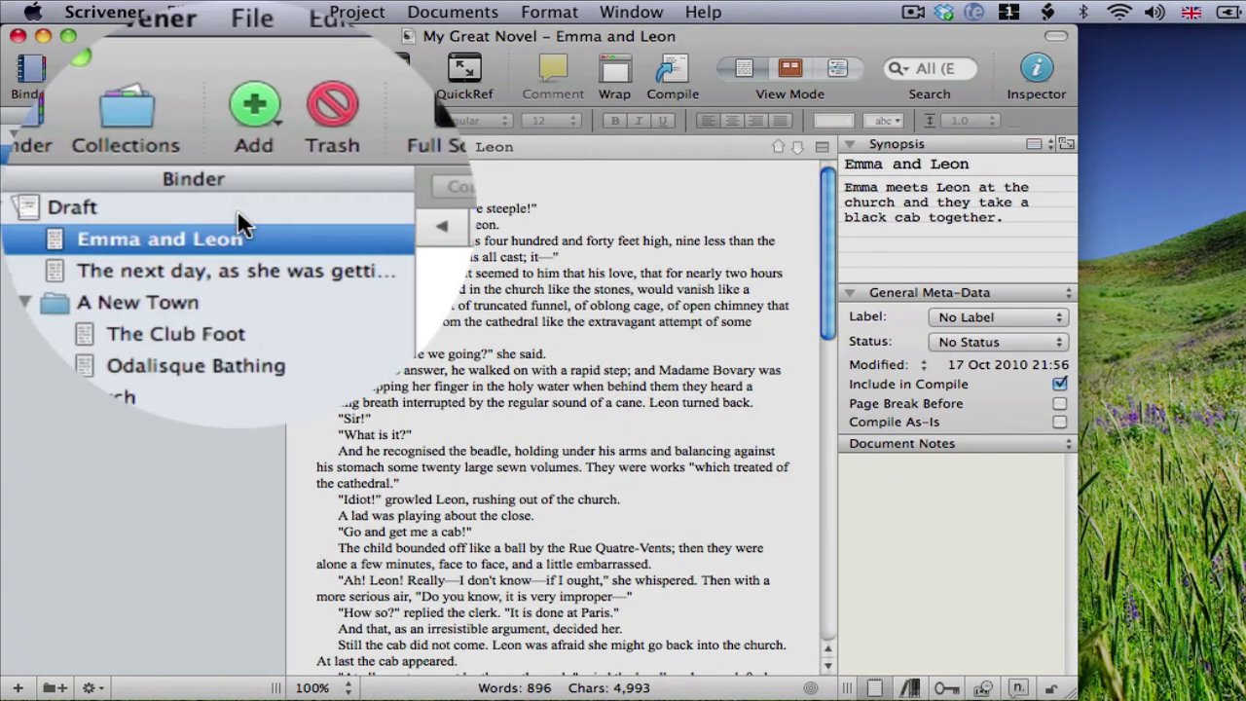
# - On the Draft corkboard, append 'Leon instructs the driver to keep driving.' to the Emma and Leon card
pyautogui.click(65, 133)
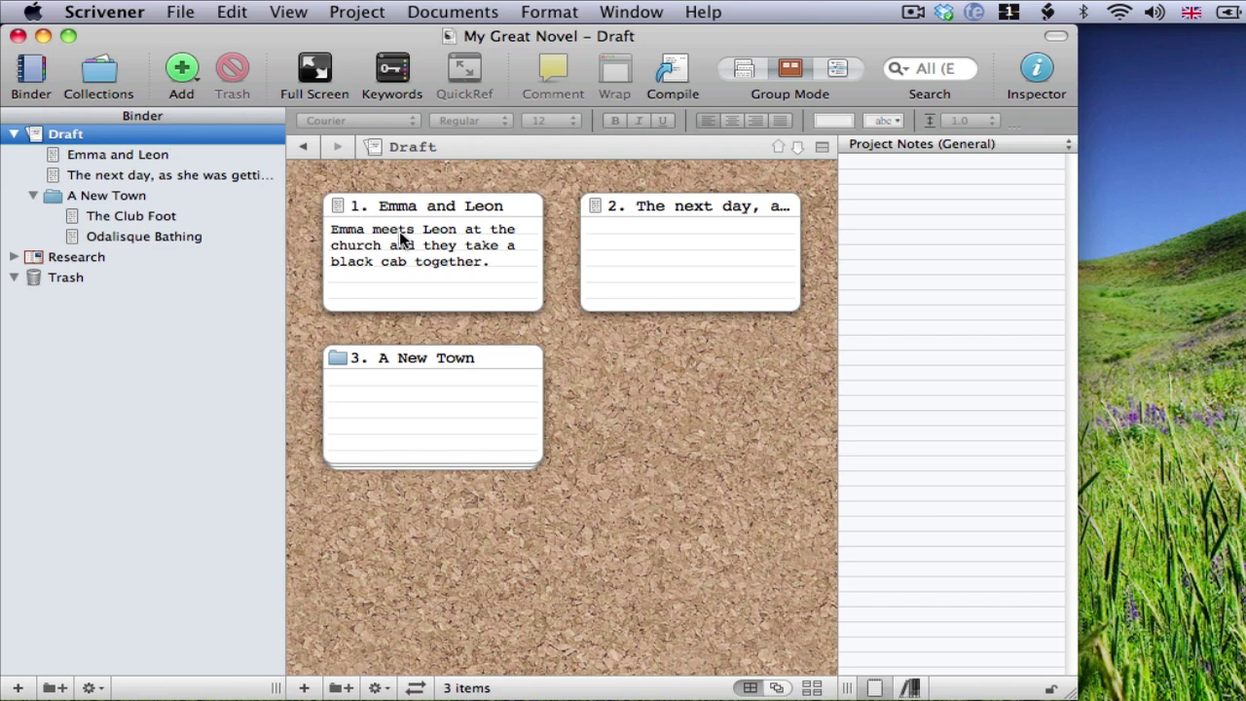
pyautogui.click(423, 265)
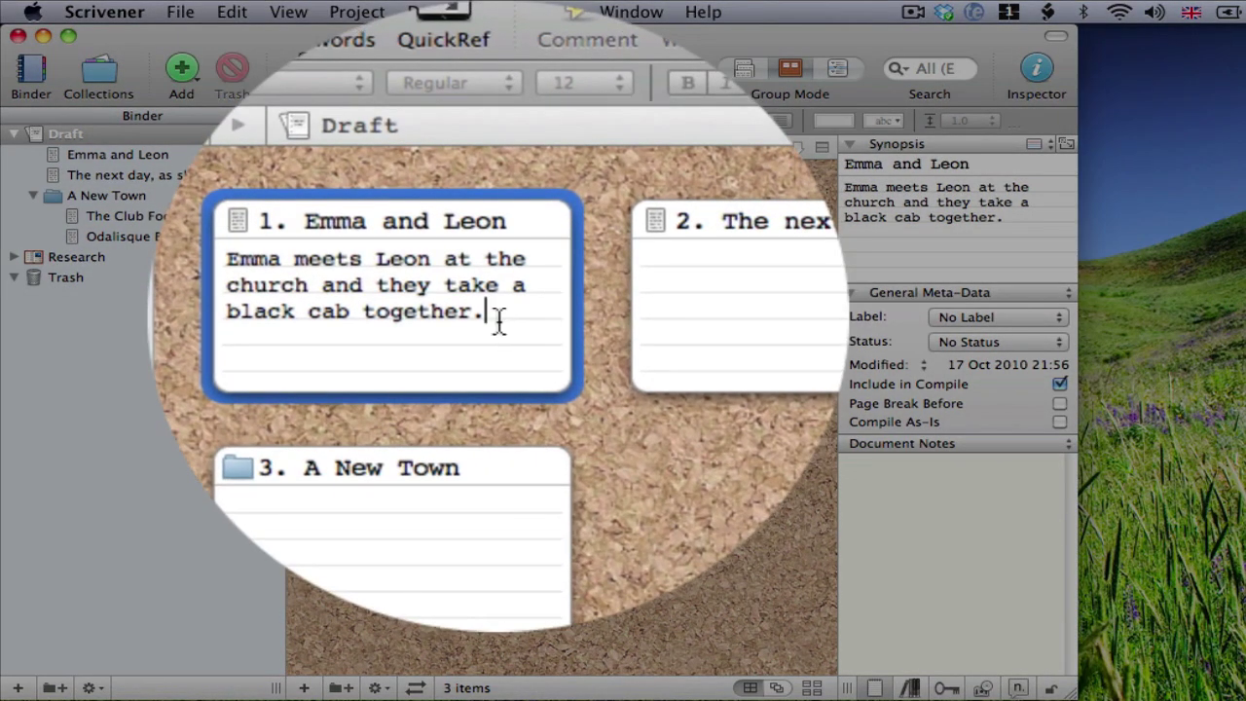
pyautogui.click(494, 263)
pyautogui.write('Leon instruc')
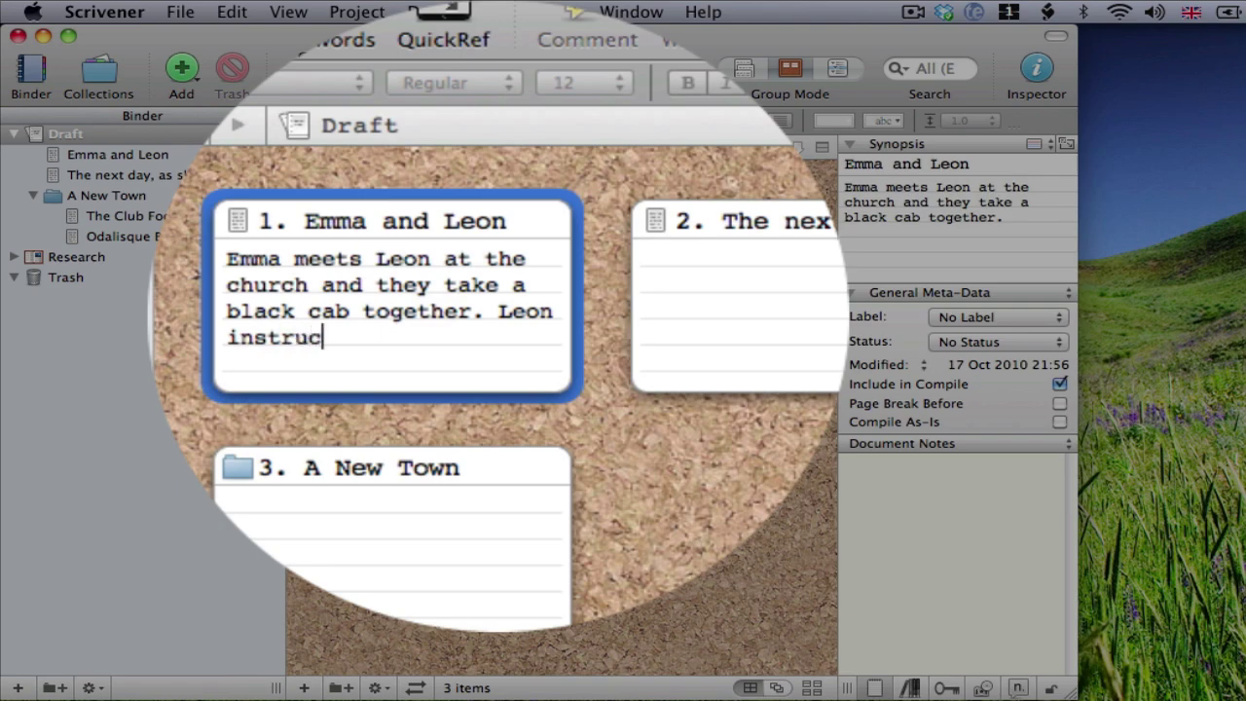
pyautogui.write('ts the driver')
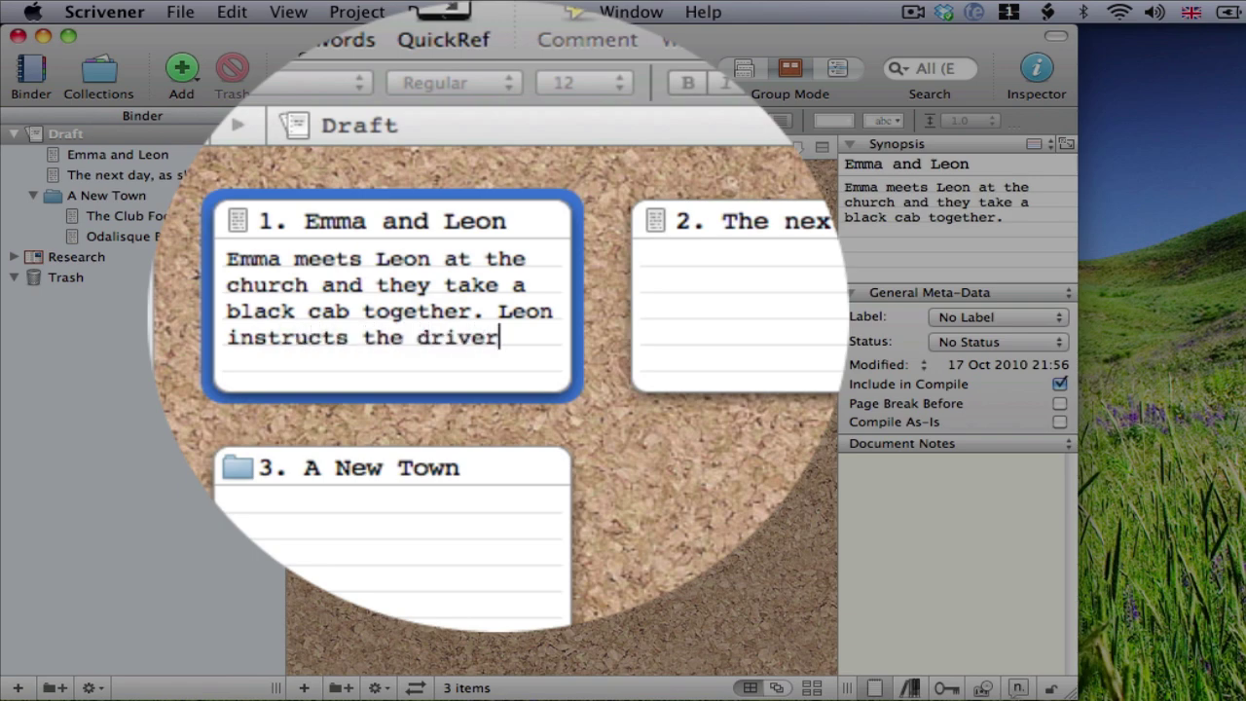
pyautogui.write(' to keep driving.')
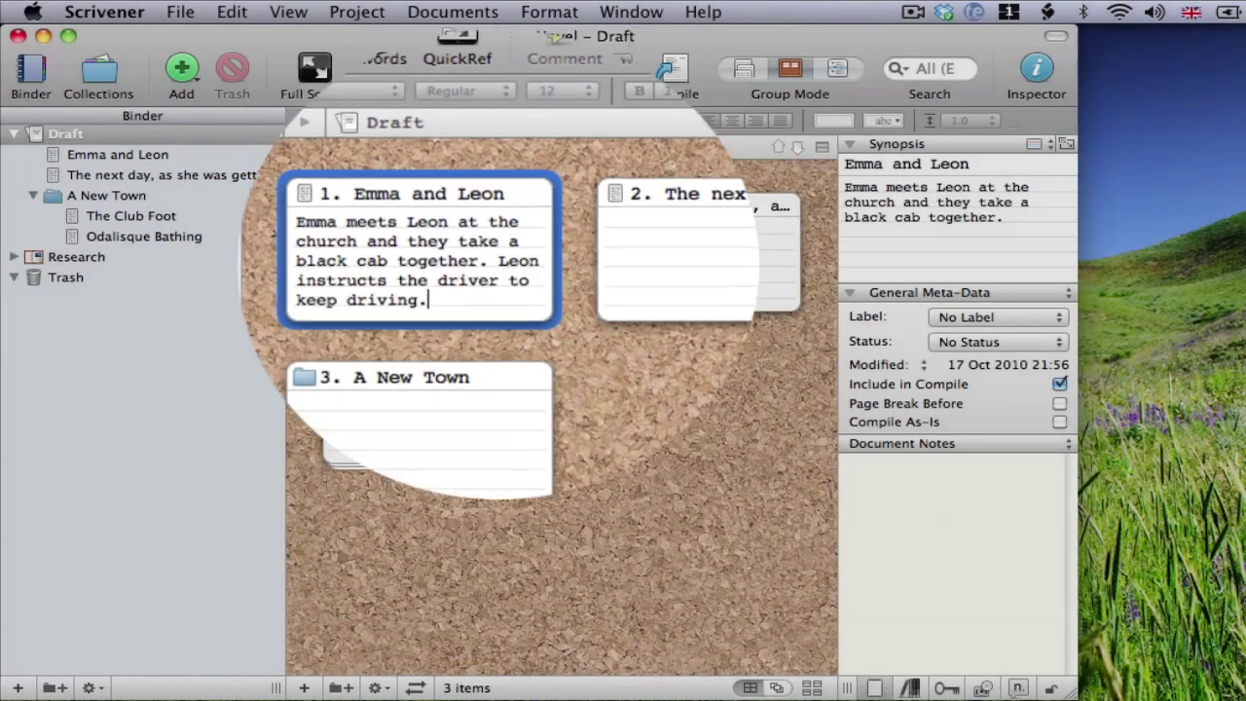
# - Move the Emma and Leon card to second place and back to first, then view its text
pyautogui.moveTo(458, 272); pyautogui.dragTo(789, 300)
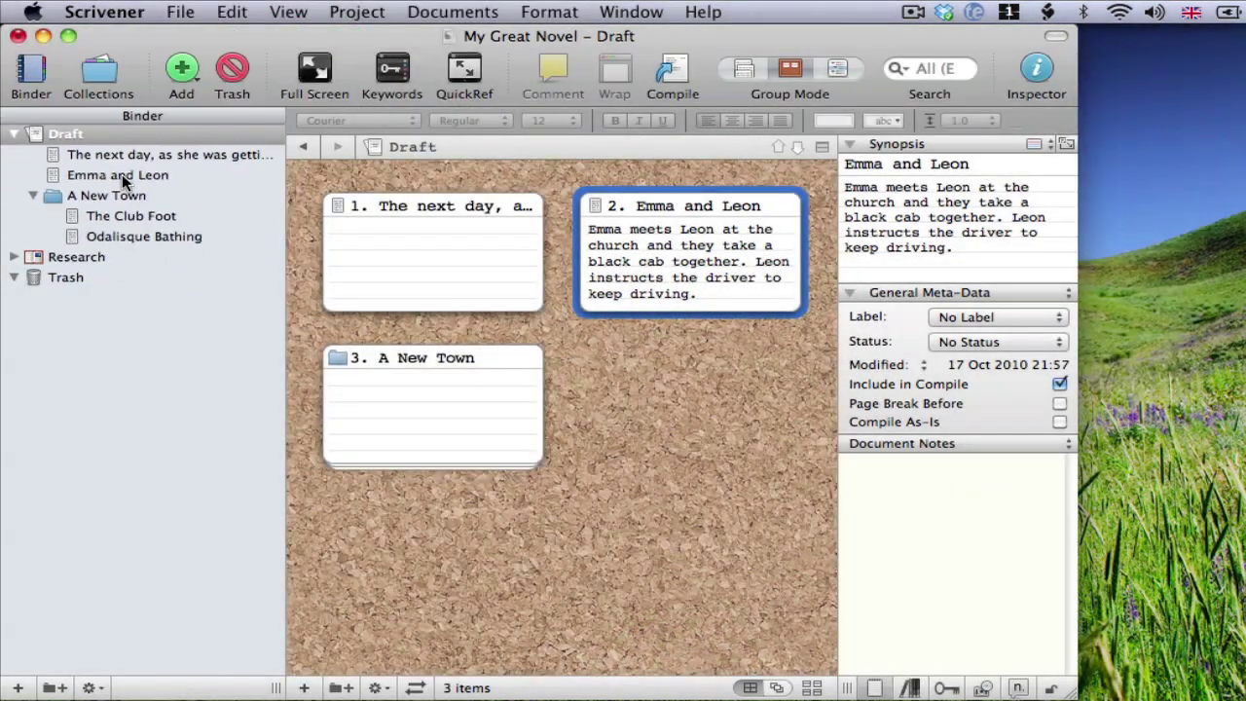
pyautogui.moveTo(642, 277); pyautogui.dragTo(370, 277)
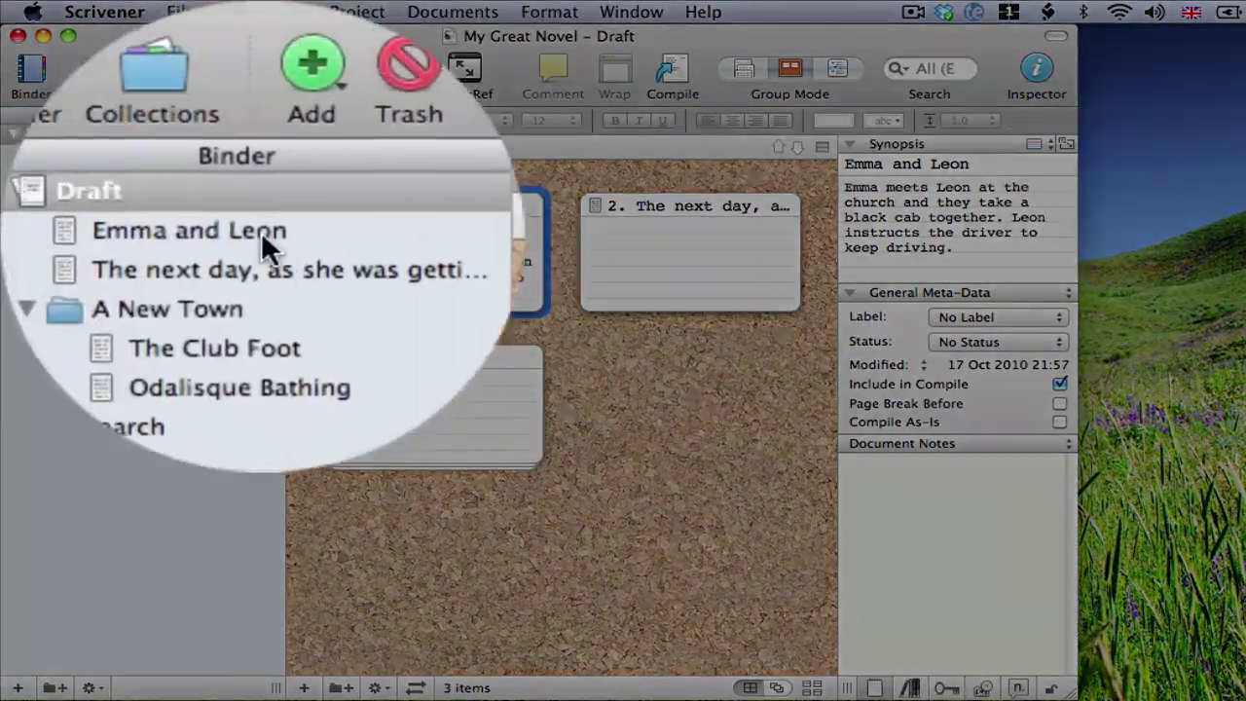
pyautogui.click(261, 231)
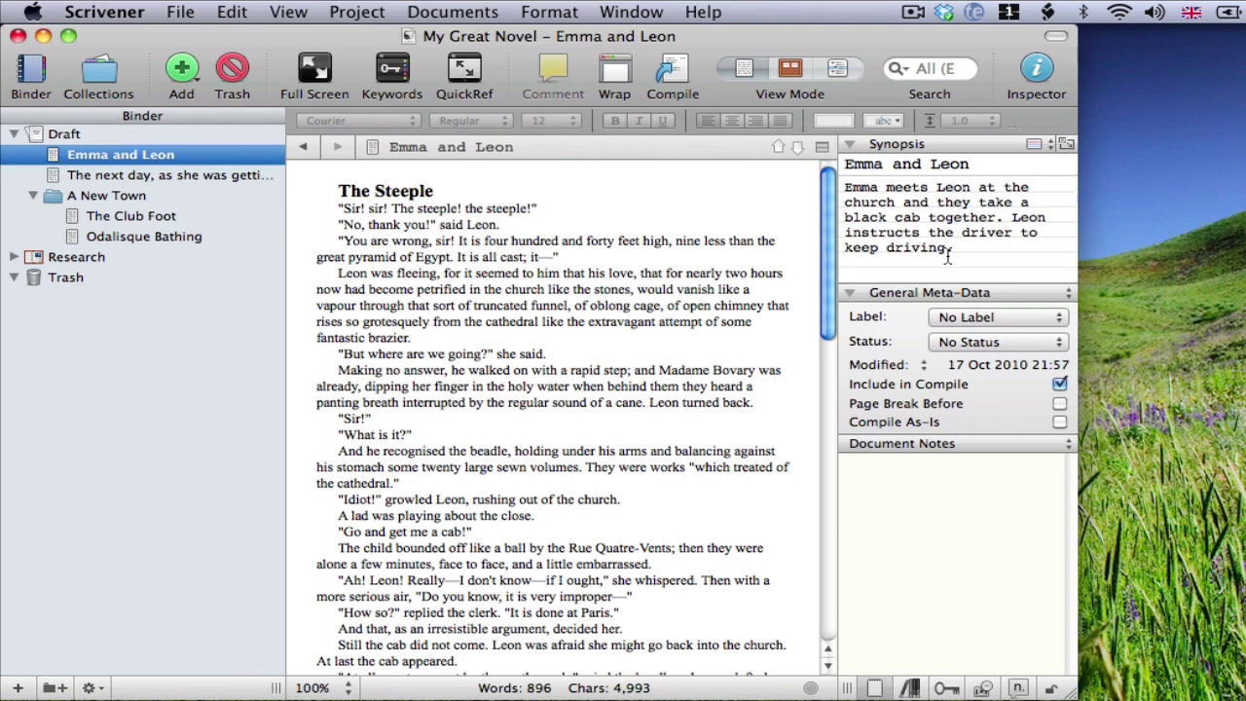
pyautogui.click(67, 135)
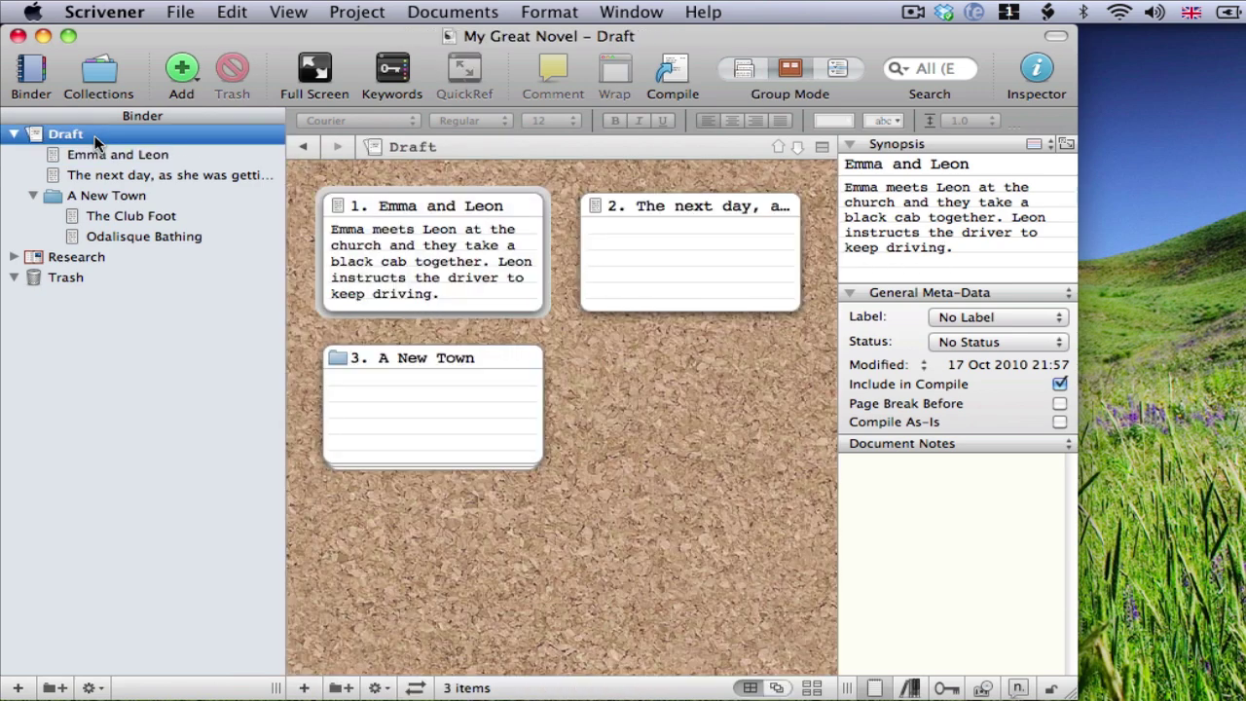
# - Add a 'They Buy a Gun' card to A New Town and begin its synopsis 'Emma and Leon plot…'
pyautogui.click(384, 283)
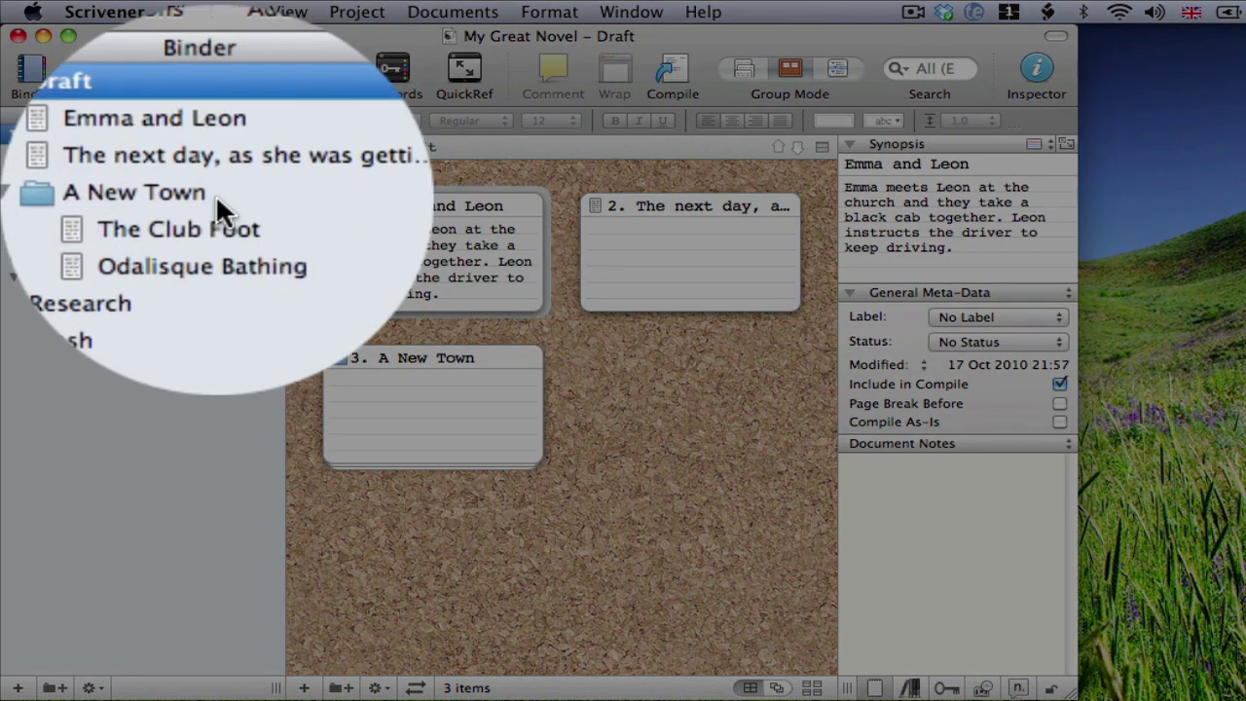
pyautogui.click(146, 195)
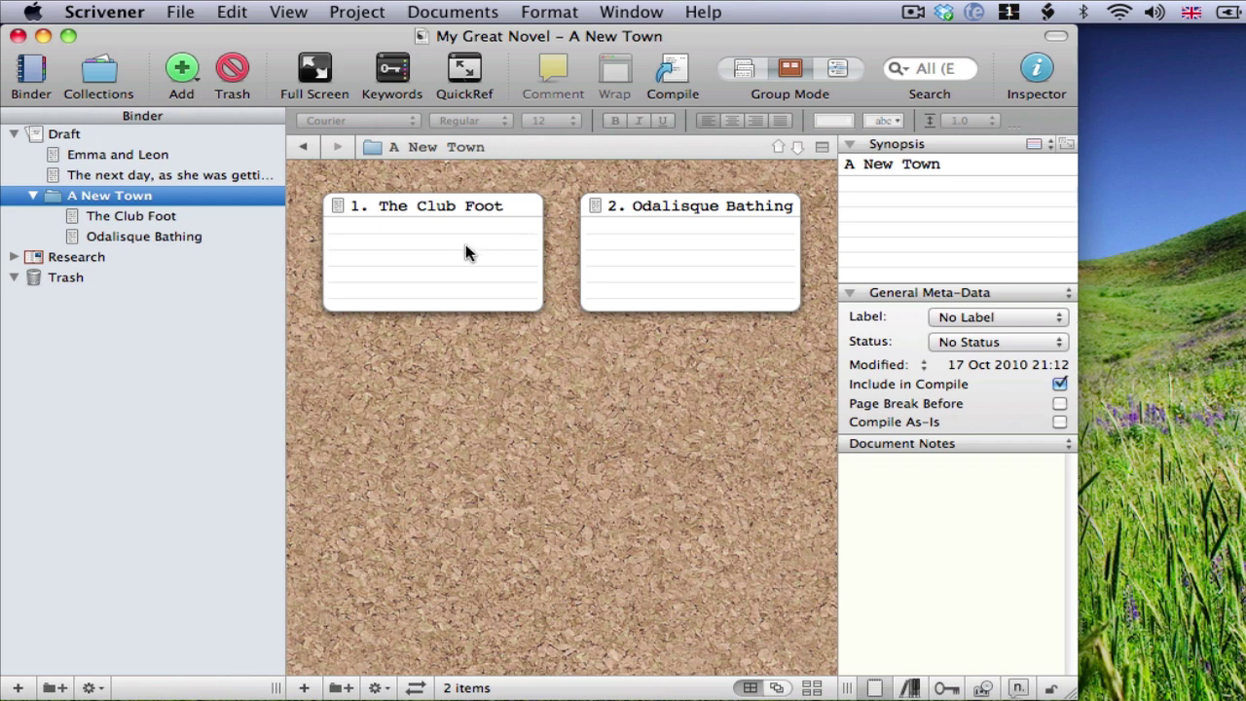
pyautogui.click(693, 251)
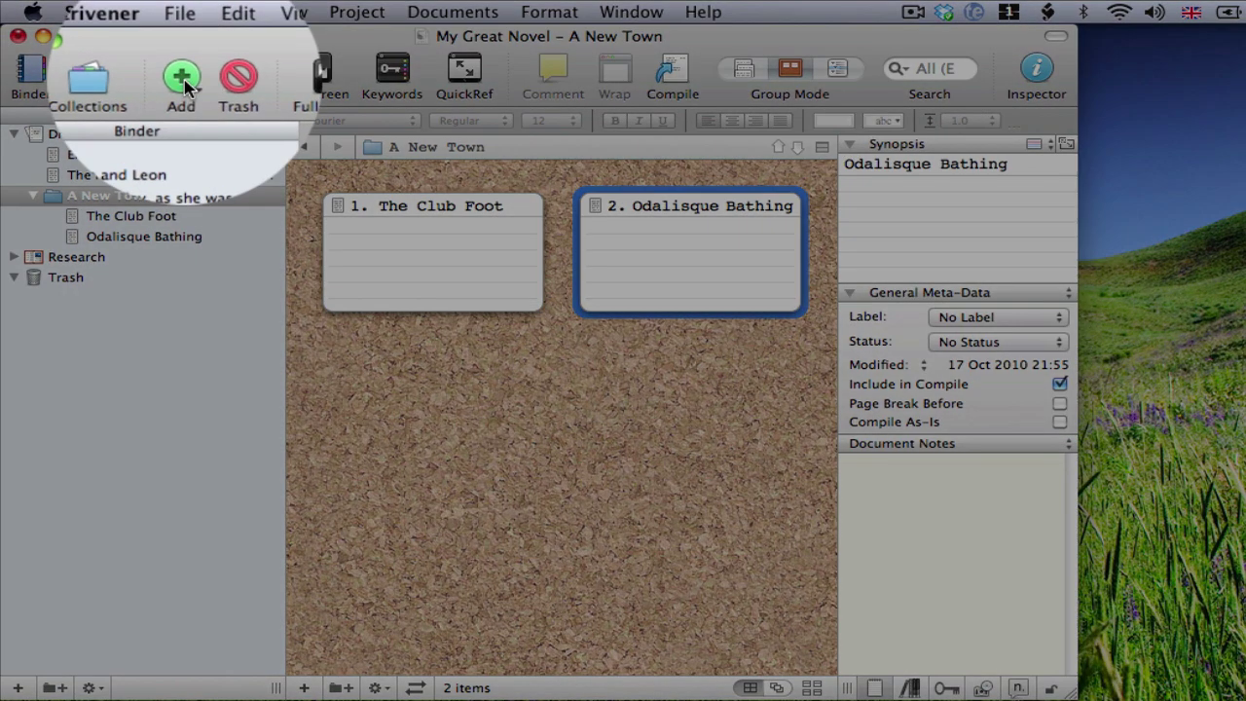
pyautogui.click(182, 68)
pyautogui.write('They Bu')
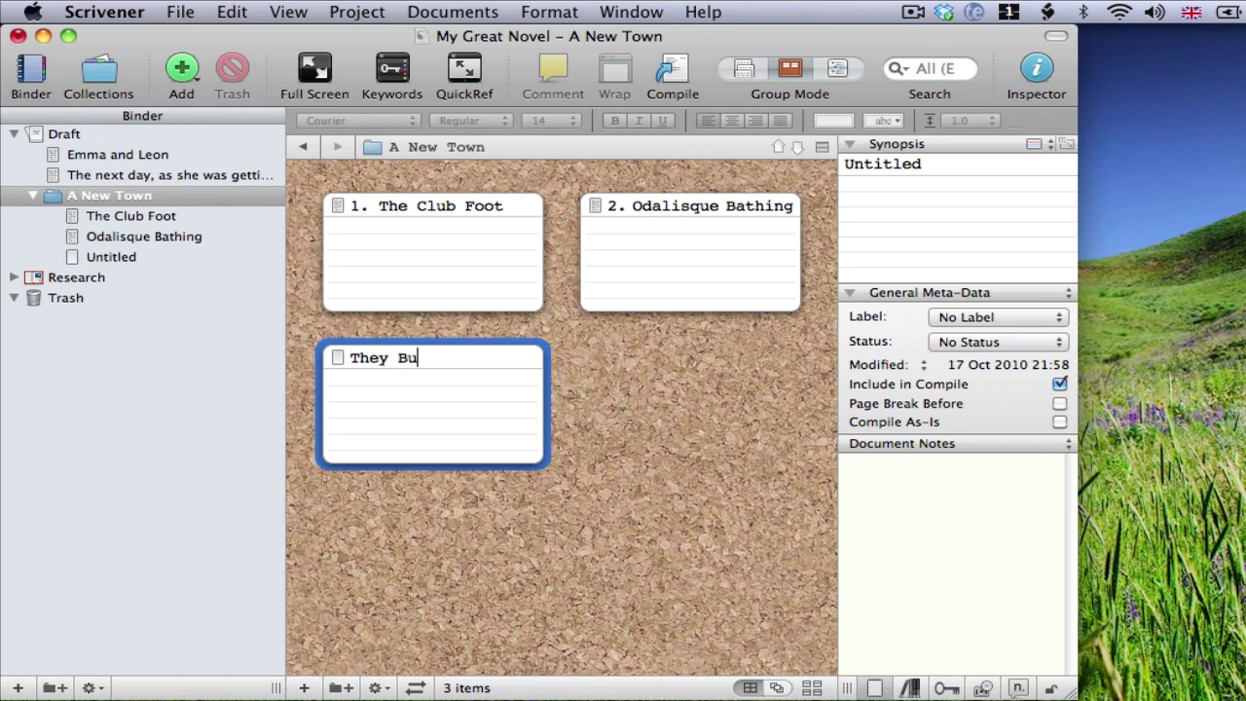
pyautogui.write('y a Gun')
pyautogui.press('Tab')
pyautogui.write('Em')
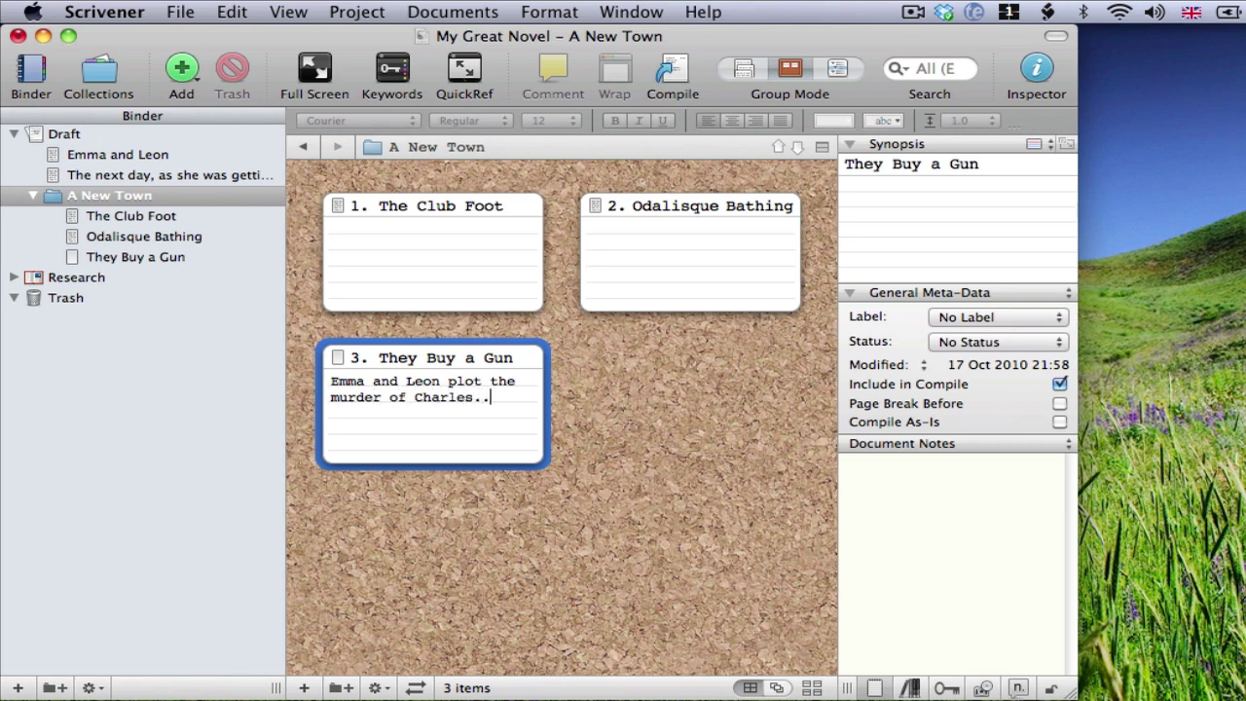
# - Start the They Buy a Gun text with 'The gun shop', then return to the A New Town corkboard
pyautogui.click(165, 255)
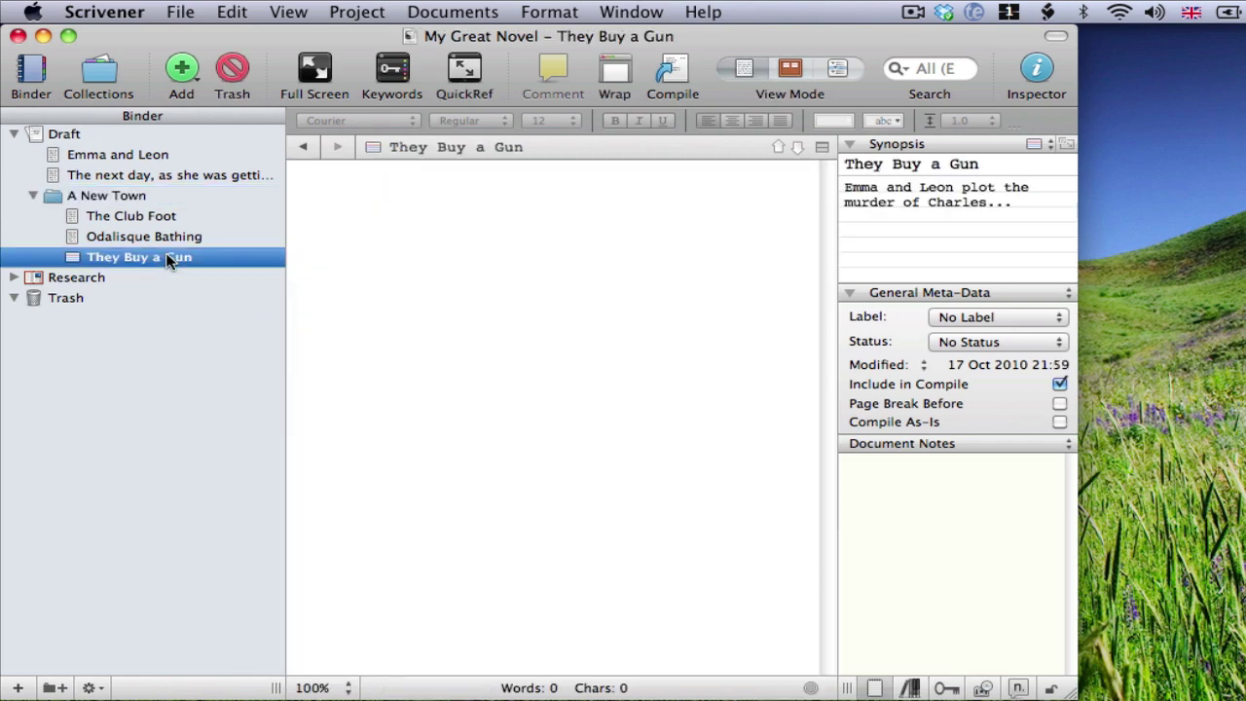
pyautogui.click(464, 255)
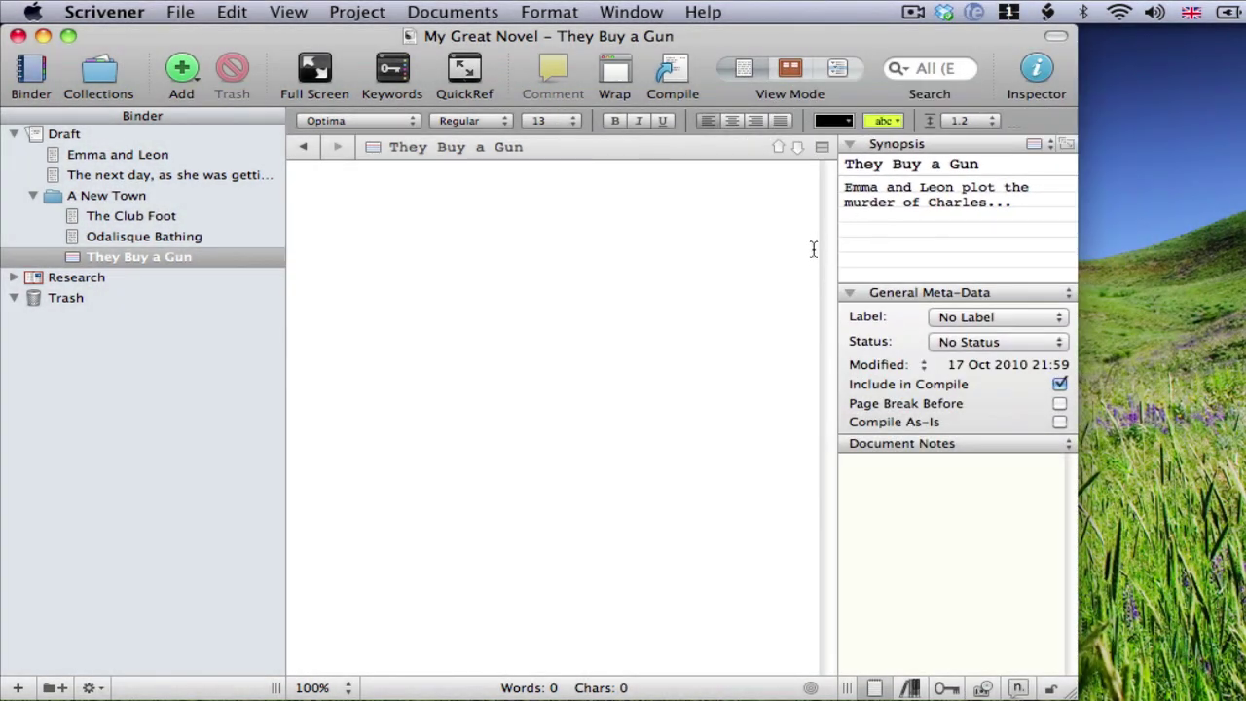
pyautogui.write('The gu')
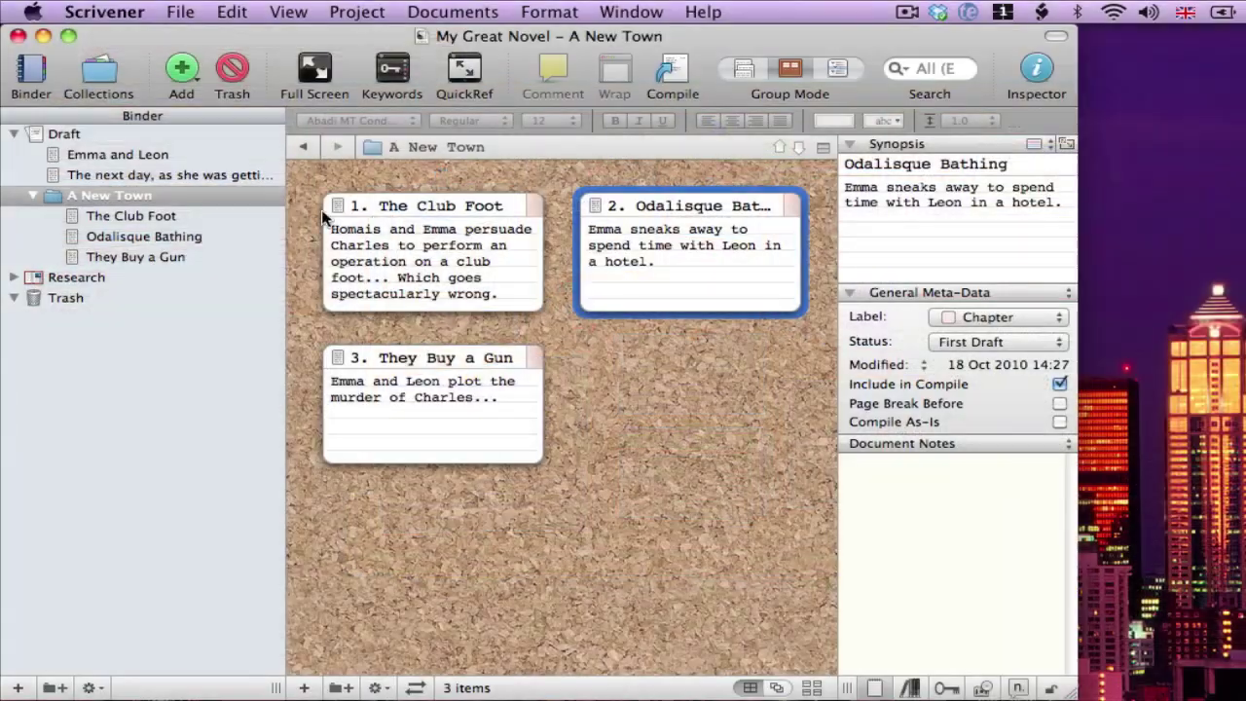
pyautogui.click(261, 198)
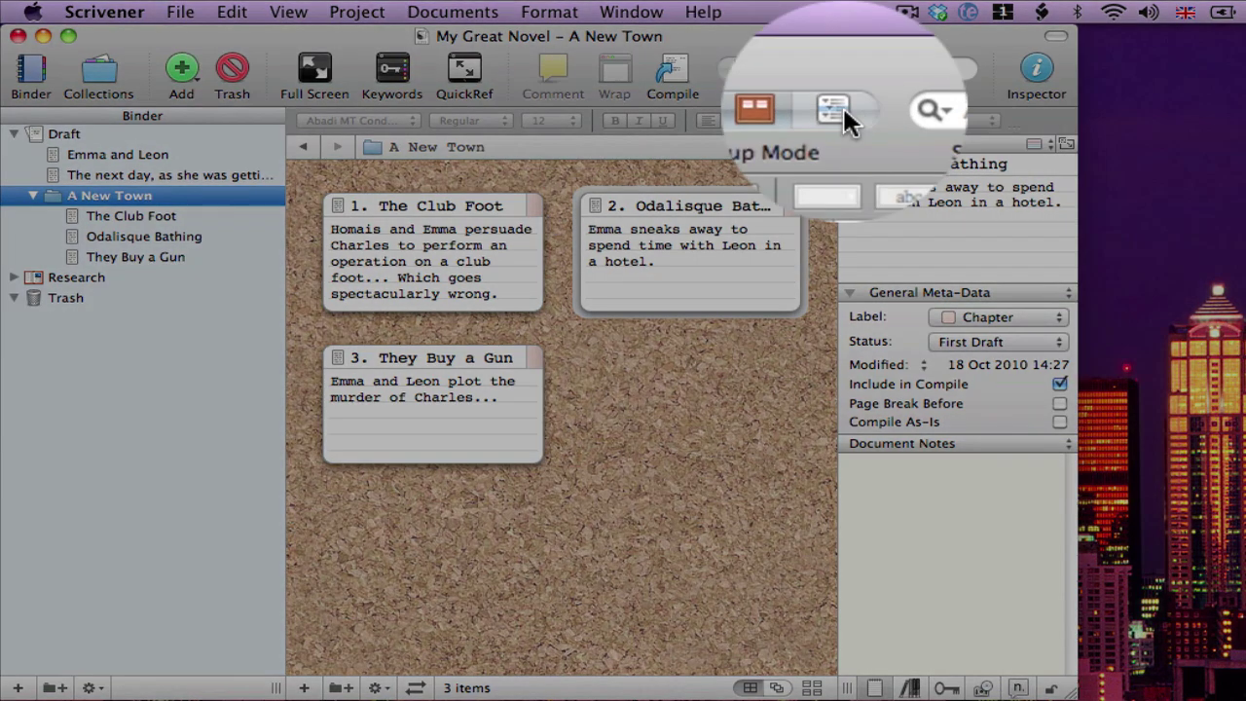
pyautogui.click(838, 68)
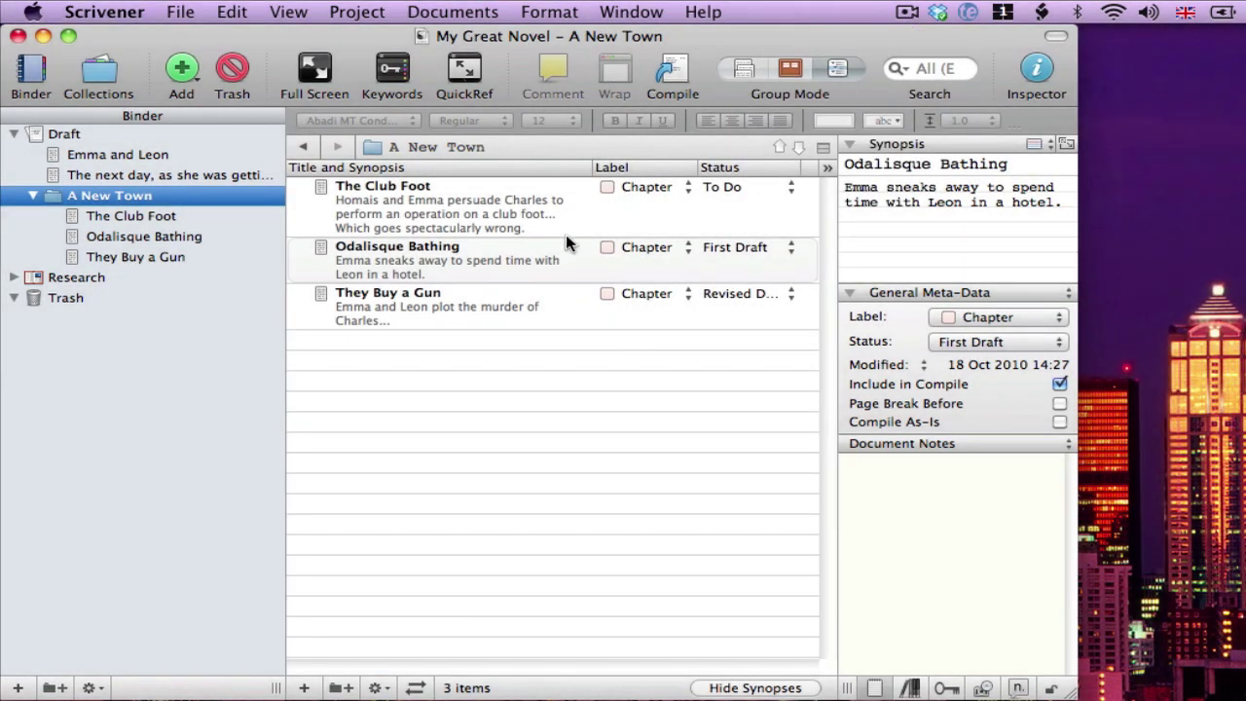
pyautogui.click(511, 265)
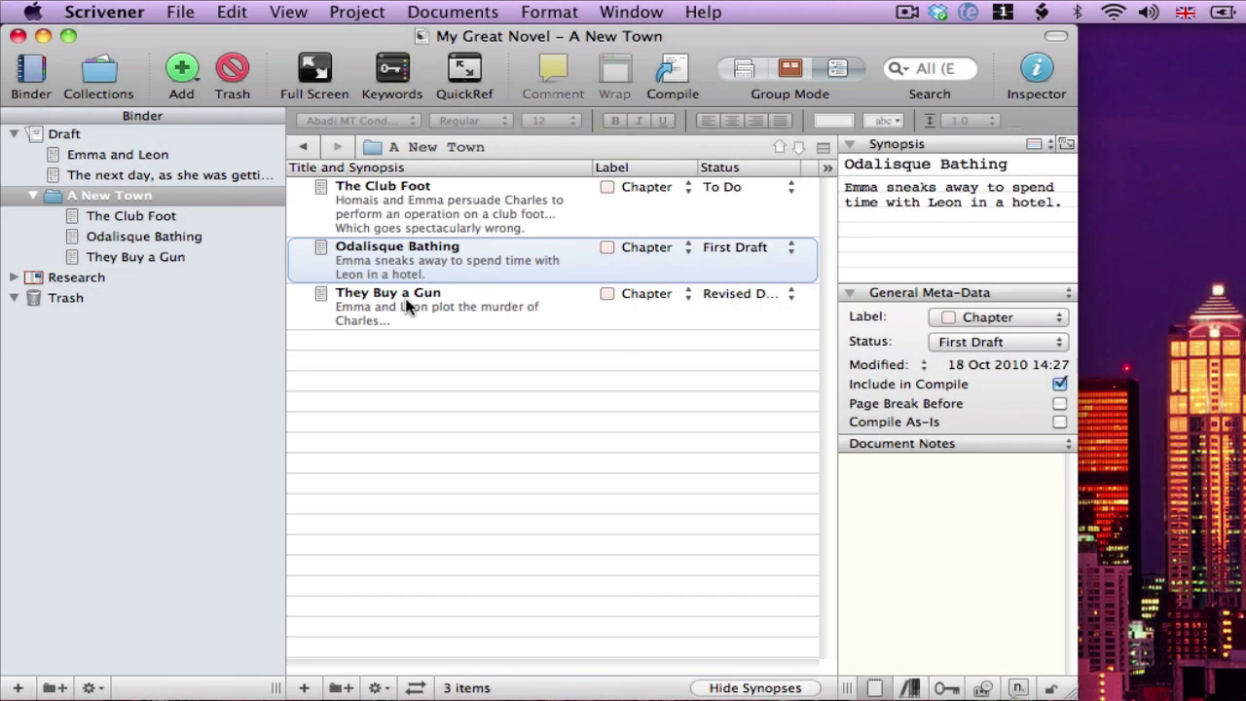
# - Append 'The hotel is attacked by a giant squid.' to the Odalisque Bathing synopsis
pyautogui.click(443, 281)
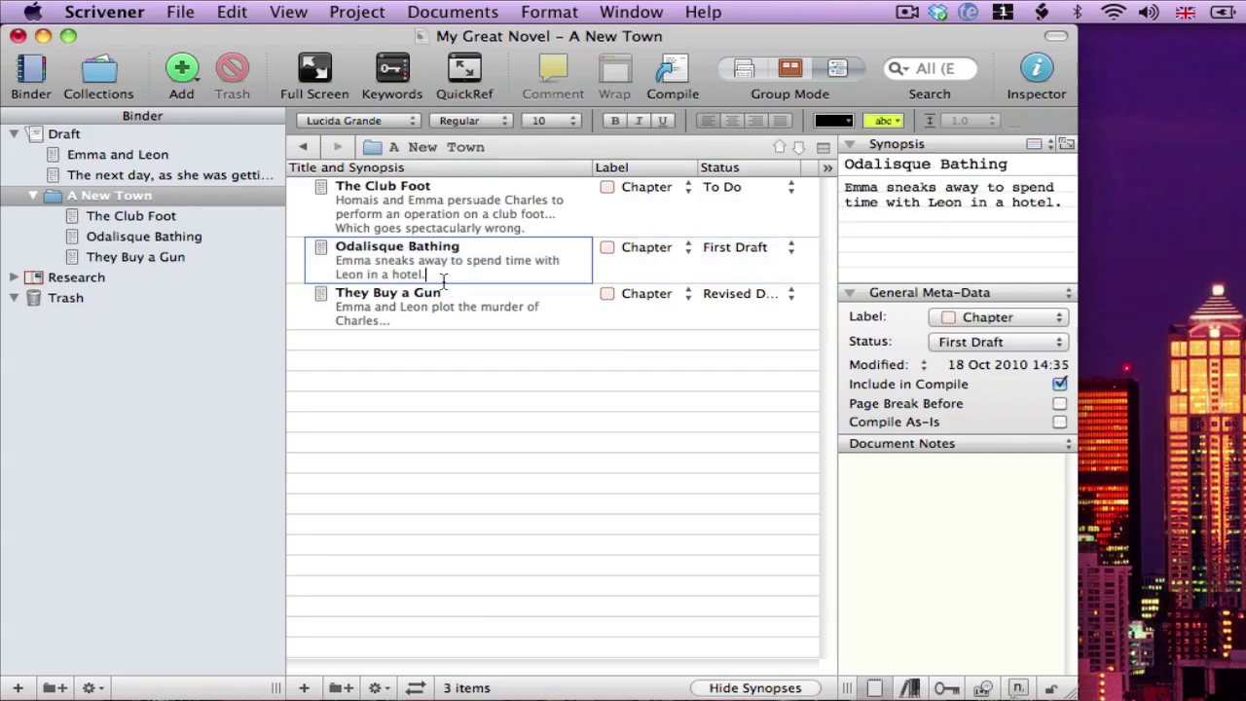
pyautogui.write('Th')
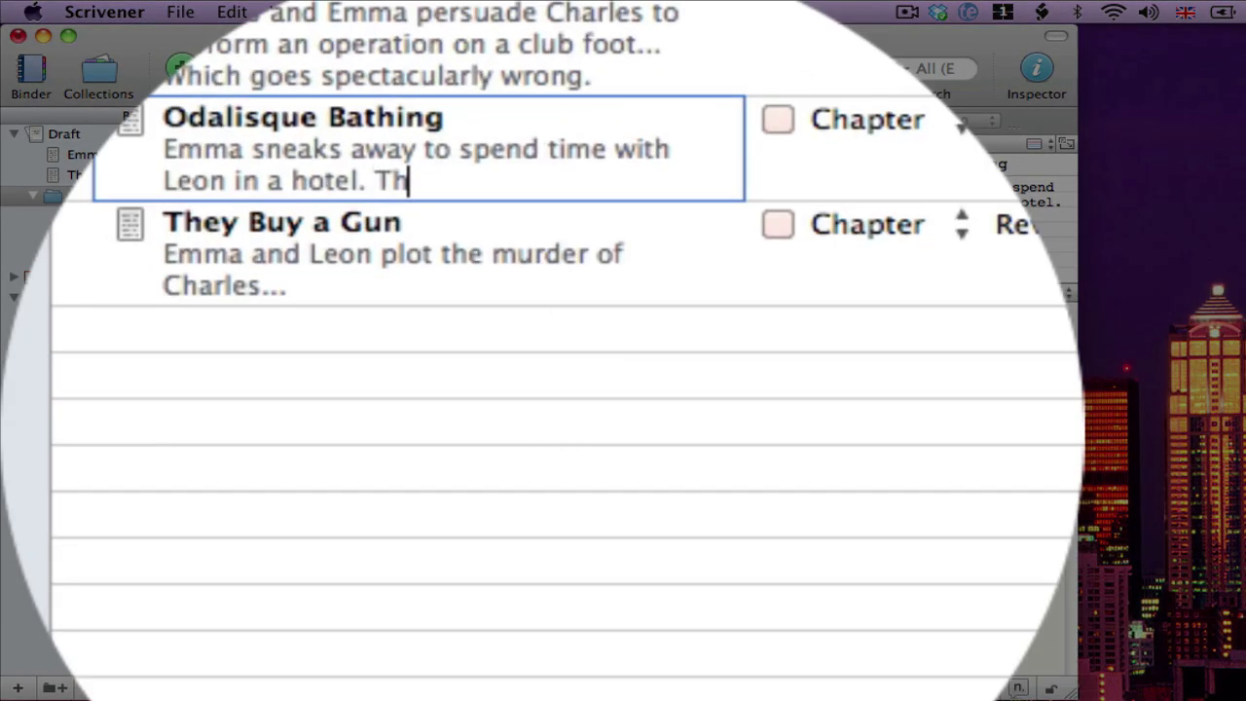
pyautogui.write('e hotel is atta')
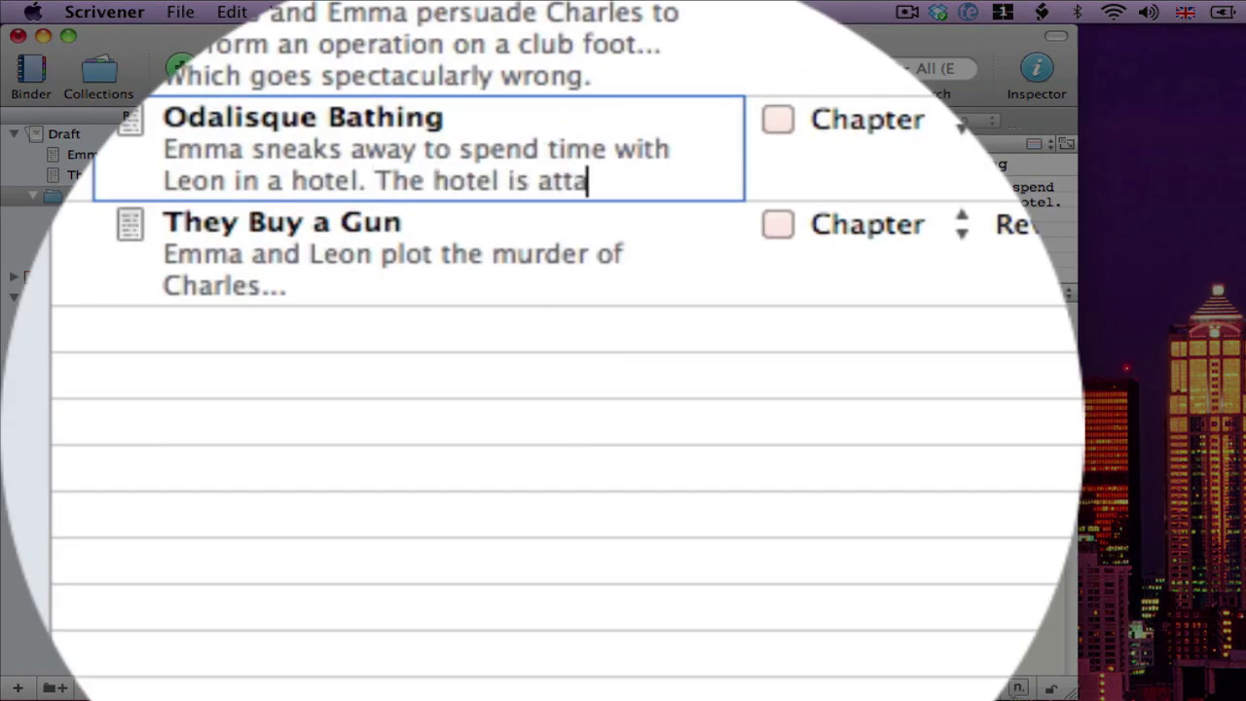
pyautogui.write('cked by a gian')
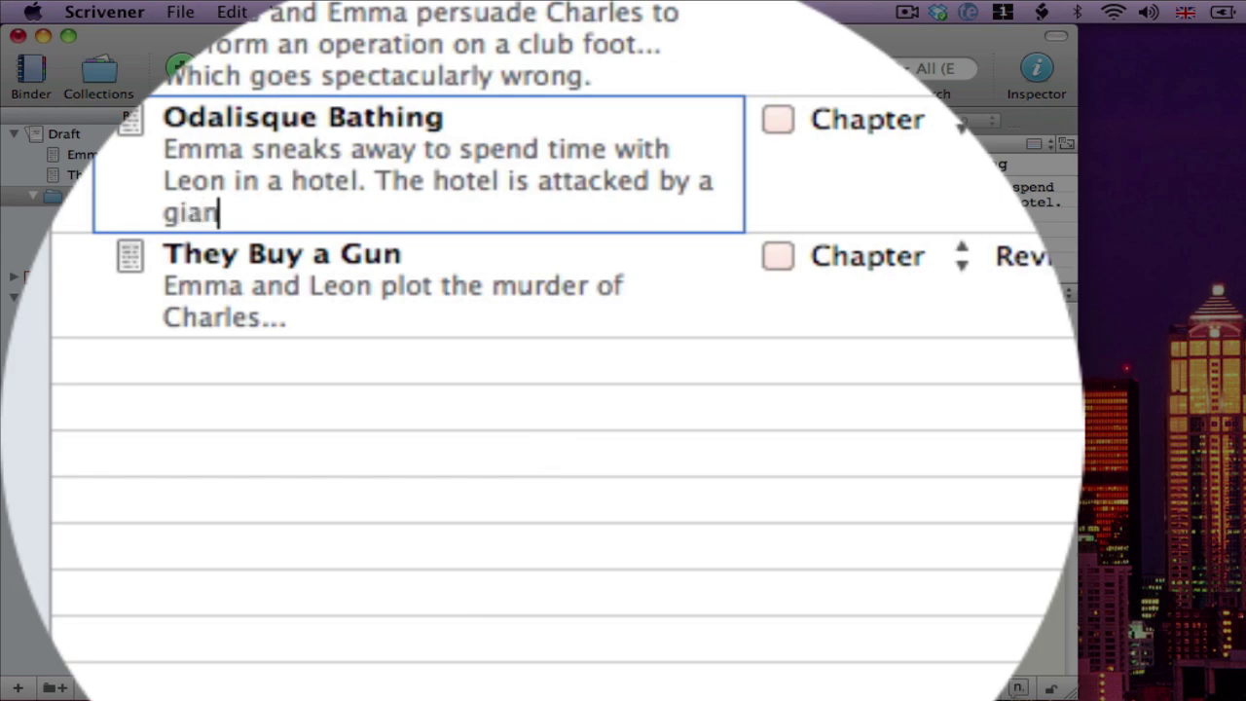
pyautogui.write('t squid.')
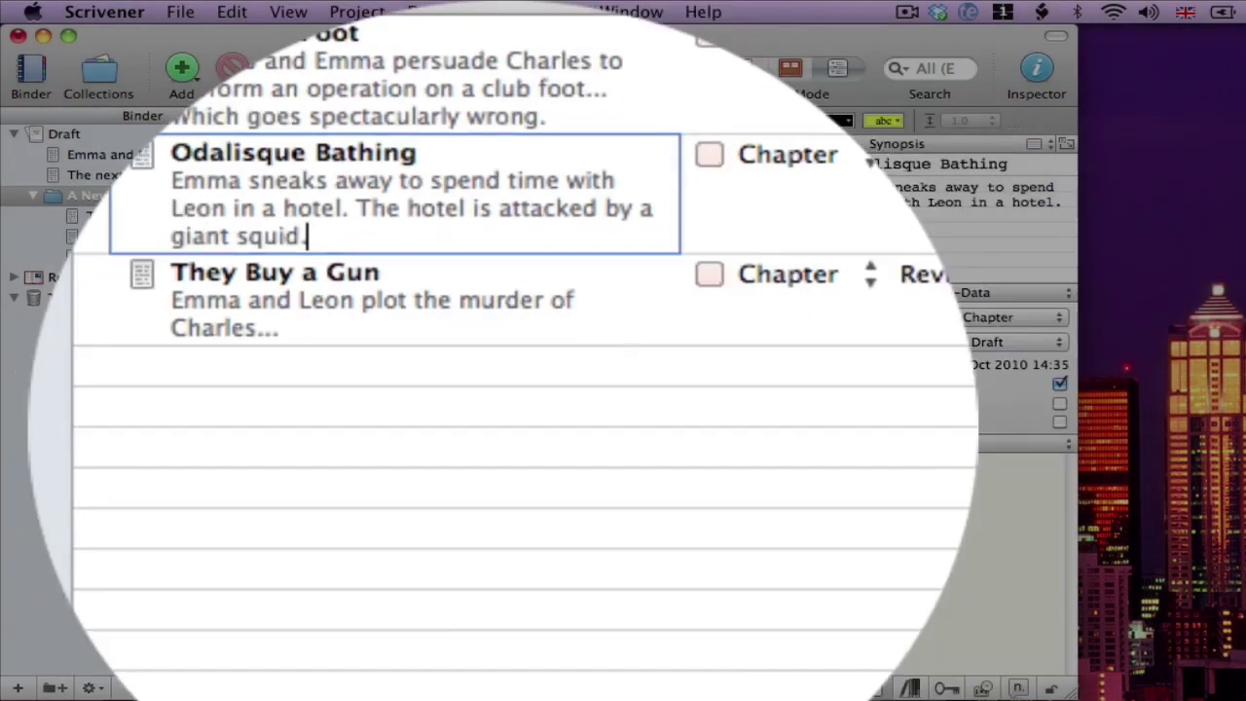
pyautogui.press('Return')
# - Drag chapters to try a new order, then restore The Club Foot, Odalisque Bathing, They Buy a Gun
pyautogui.moveTo(458, 265); pyautogui.dragTo(479, 351)
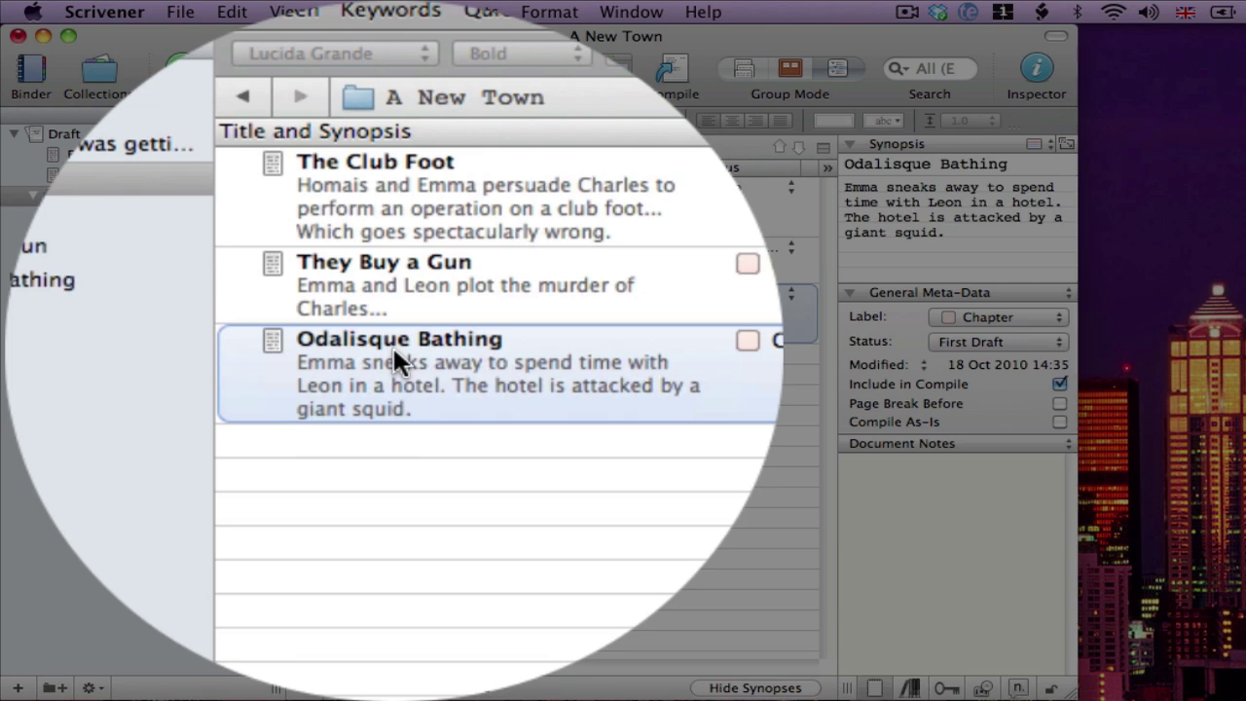
pyautogui.moveTo(405, 345)
pyautogui.mouseDown()
pyautogui.moveTo(404, 308)
pyautogui.moveTo(401, 356)
pyautogui.mouseUp()
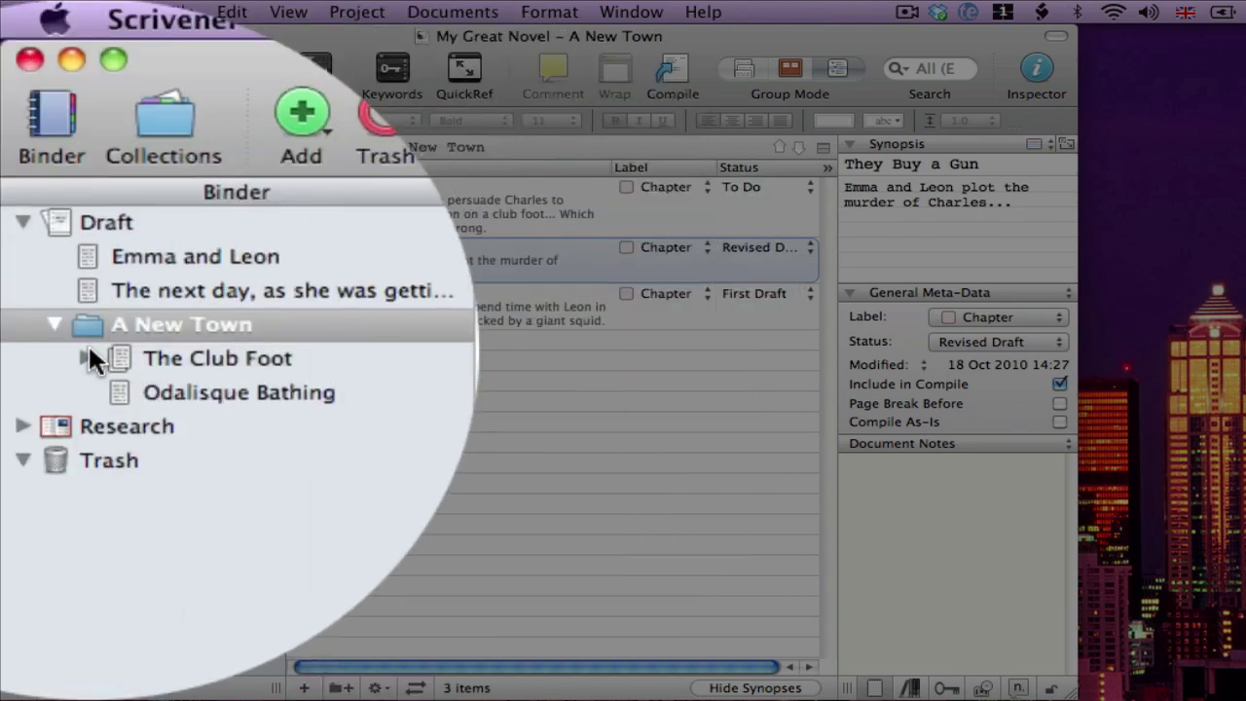
pyautogui.click(88, 351)
pyautogui.moveTo(389, 345); pyautogui.dragTo(388, 328)
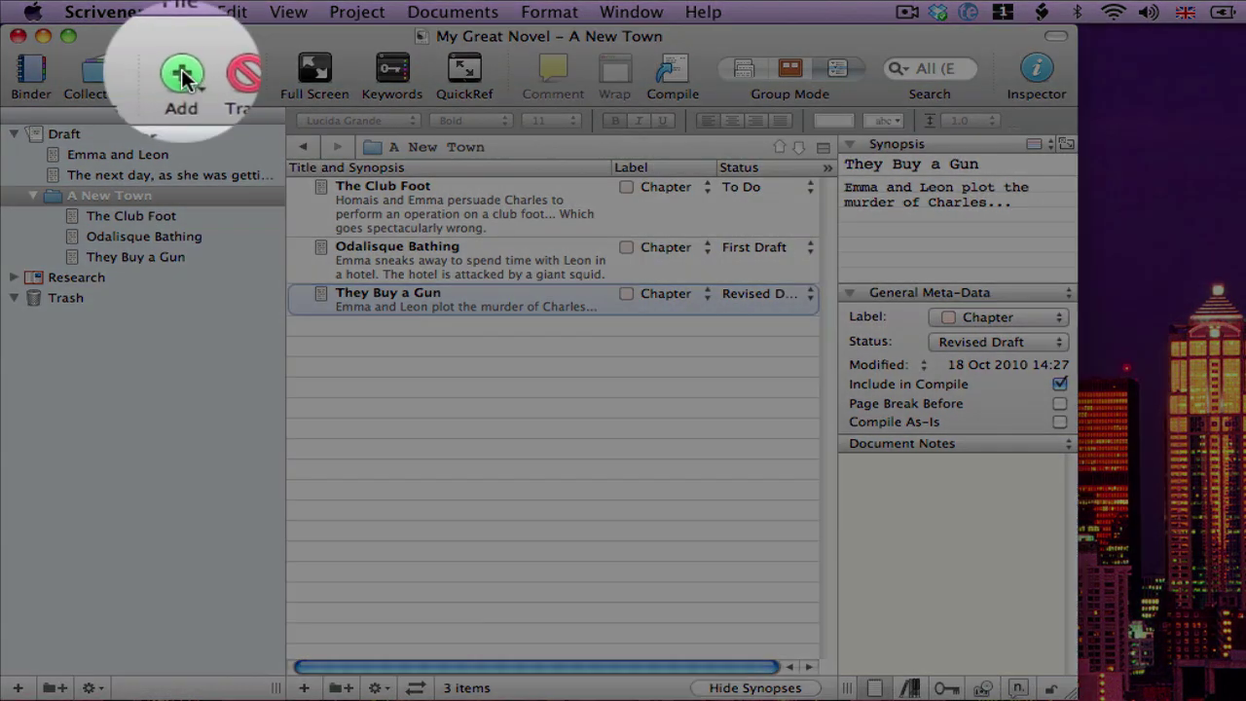
# - Add 'Emma Battles the Giant Squid' with its 'Using only a hairpin…' synopsis, and begin its text 'Emma saw the gia…'
pyautogui.click(182, 70)
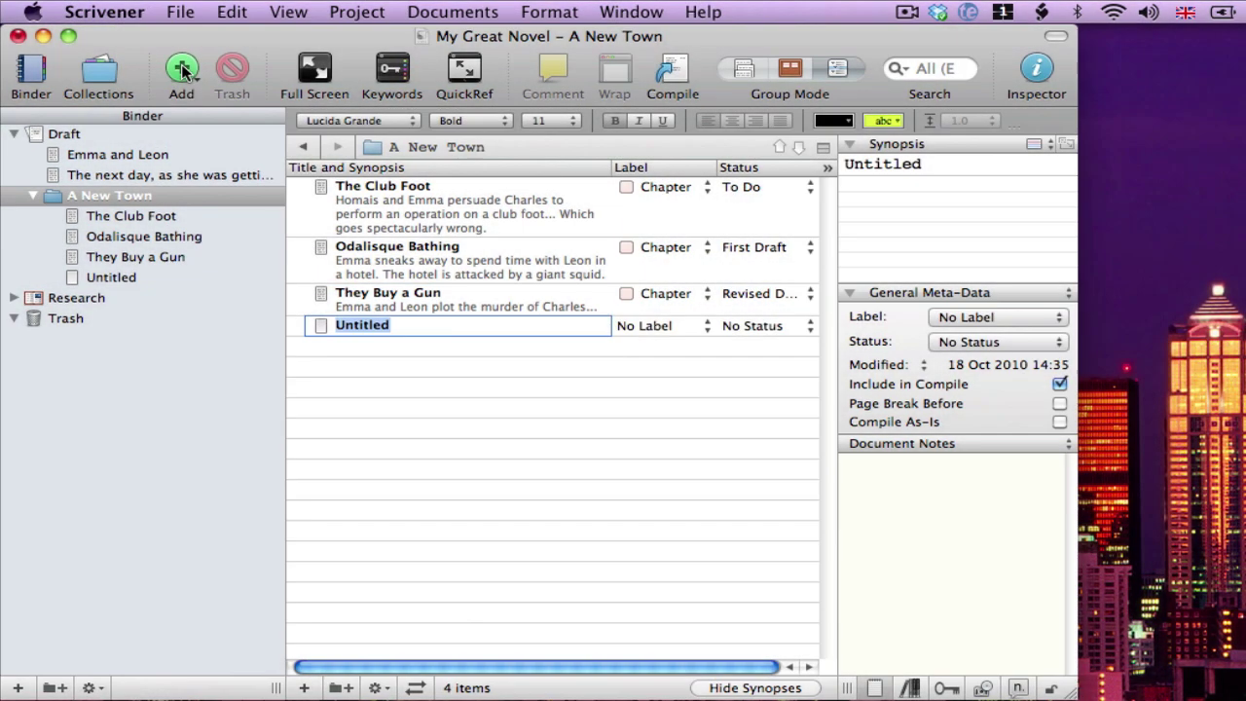
pyautogui.write('Emma Battles the Giant')
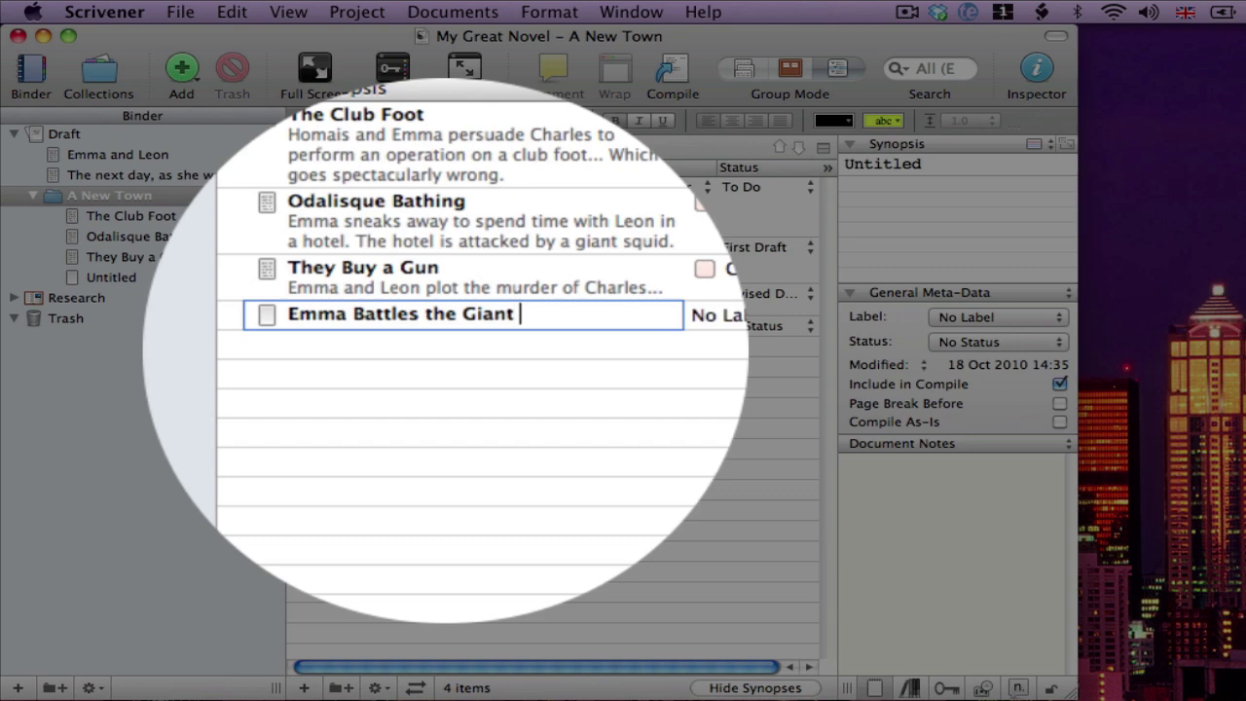
pyautogui.write(' Squid')
pyautogui.press('Tab')
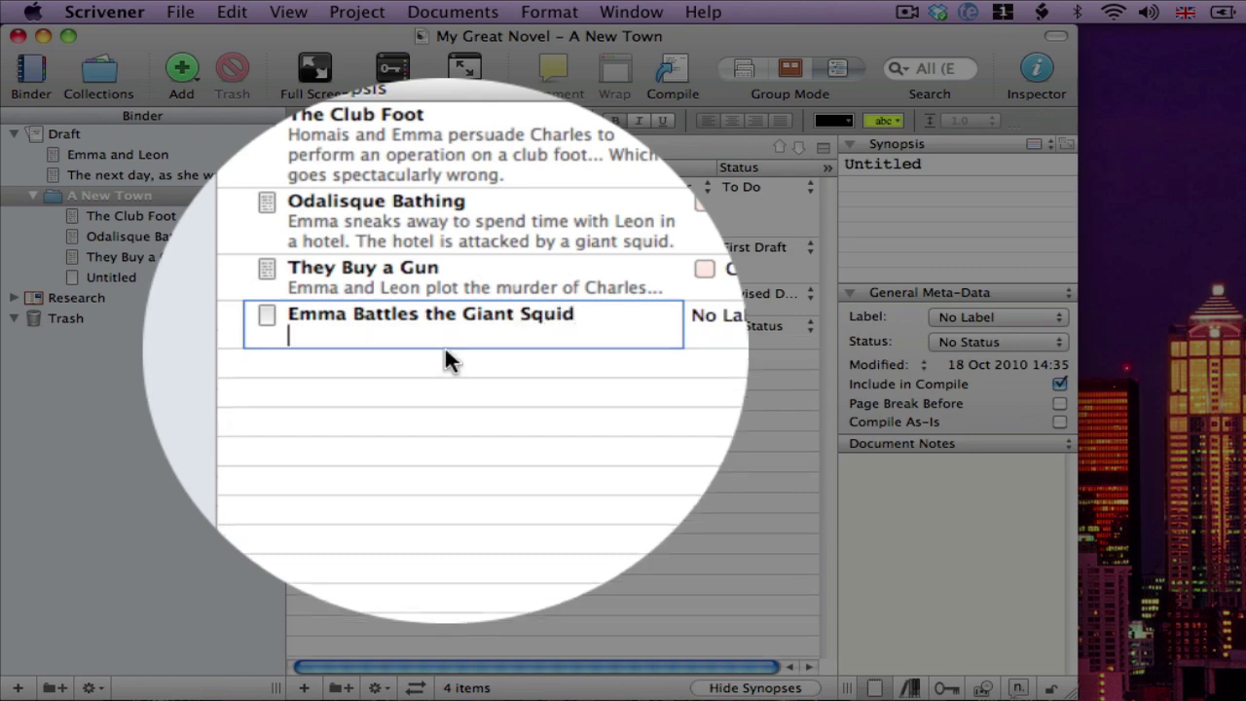
pyautogui.write('Using only a ')
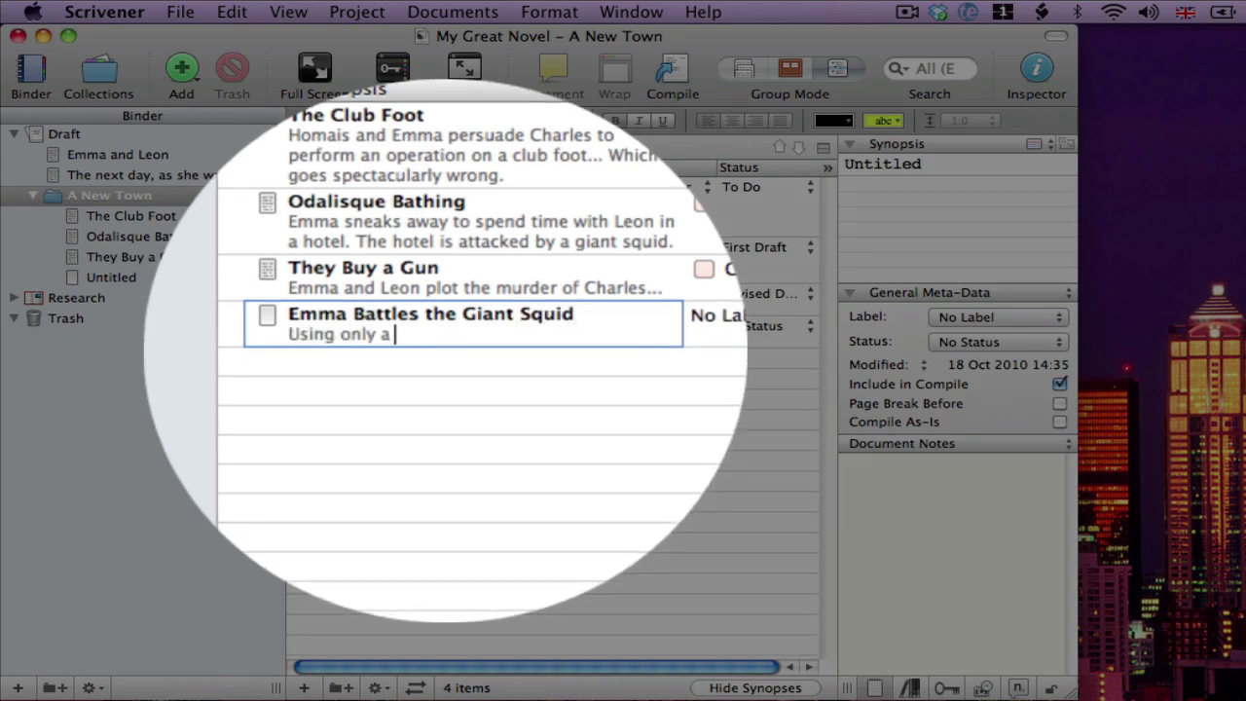
pyautogui.write('hairpin')
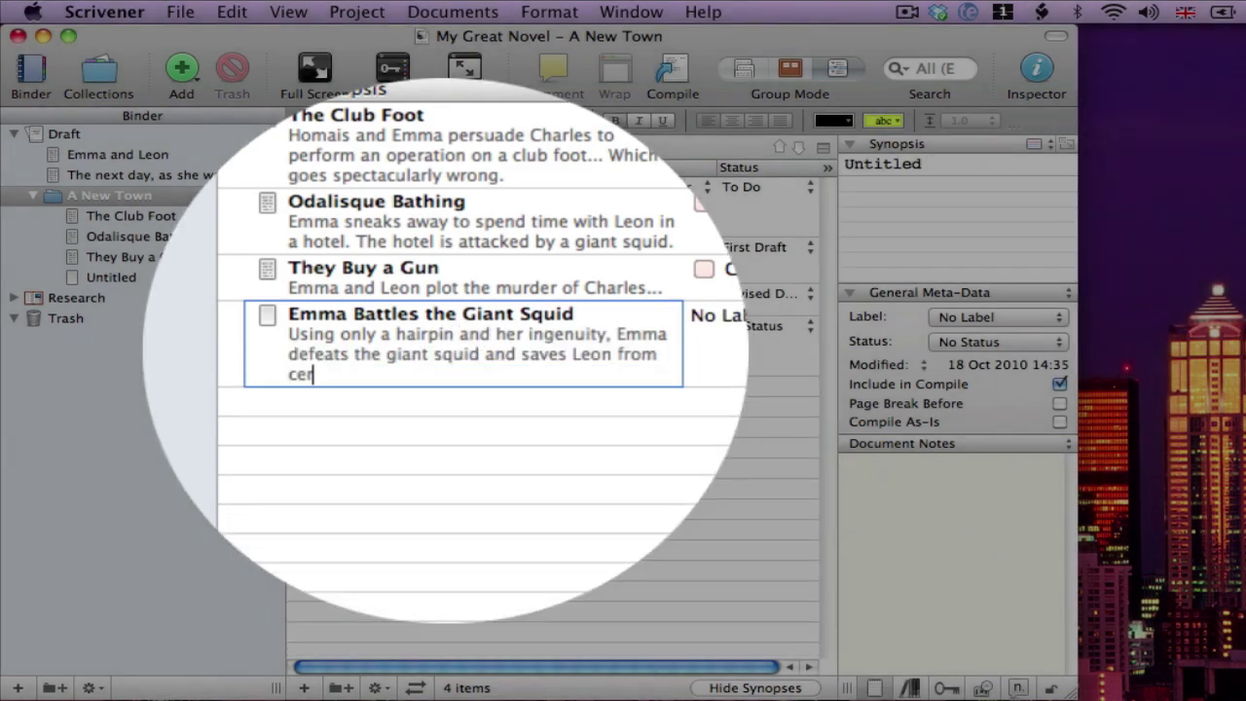
pyautogui.write('tain death.')
pyautogui.press('Return')
pyautogui.doubleClick(321, 328)
pyautogui.write('Emma')
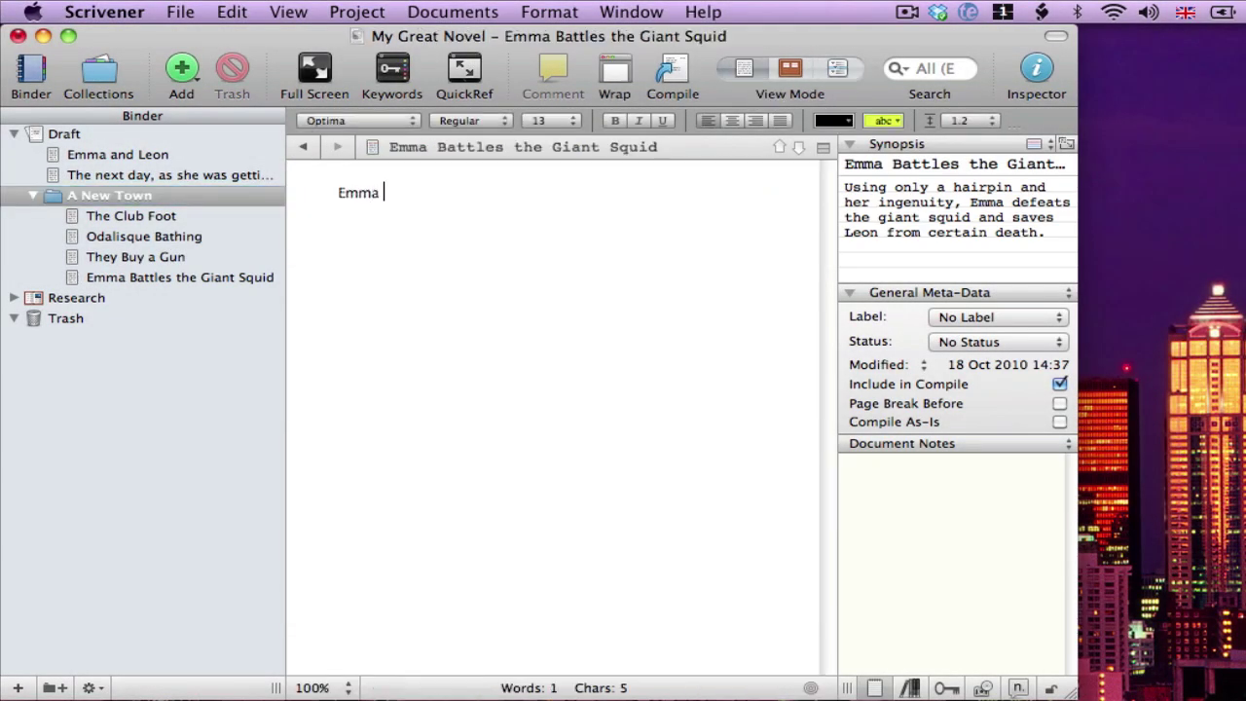
pyautogui.write(' saw the gia')
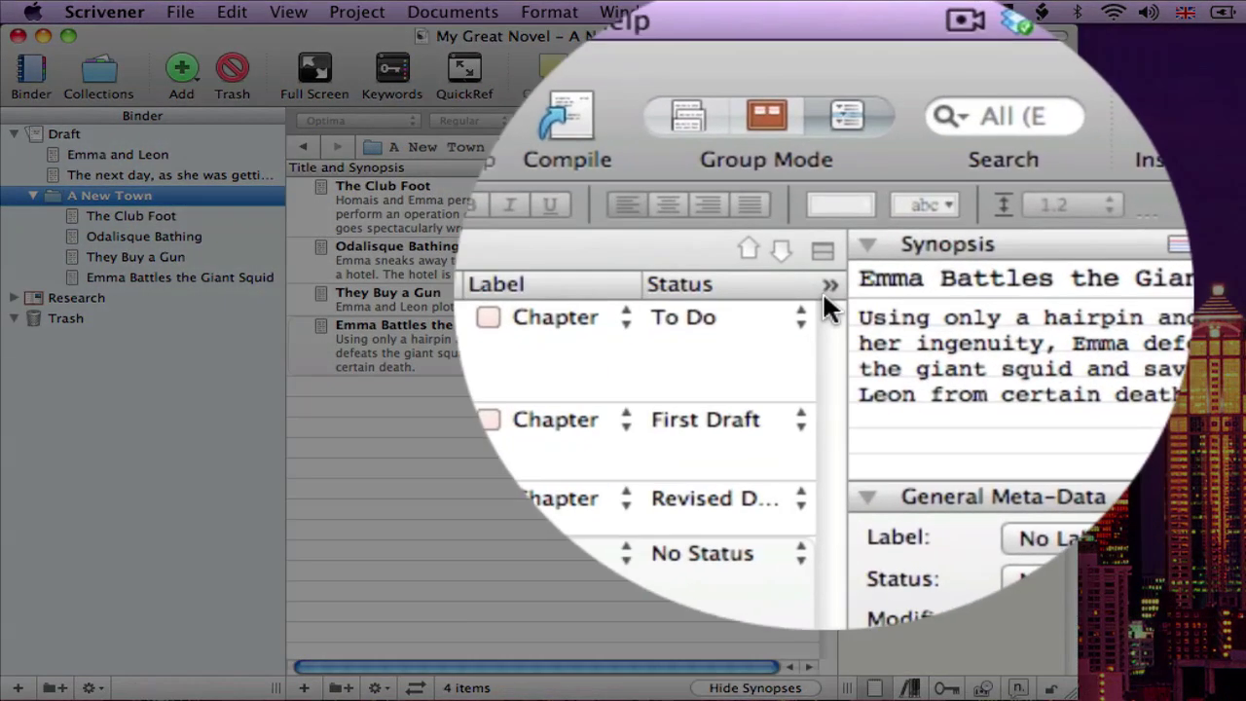
# - Look over the outliner column choices and dismiss them without changes
pyautogui.click(827, 283)
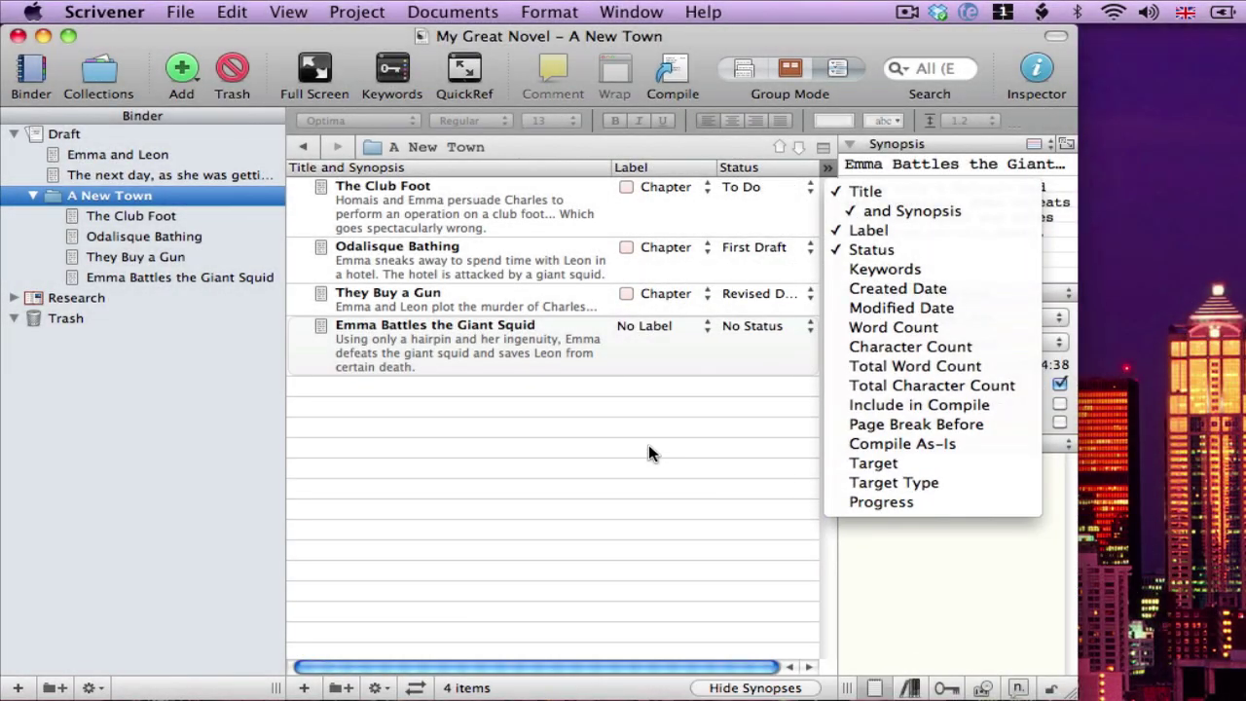
pyautogui.click(633, 440)
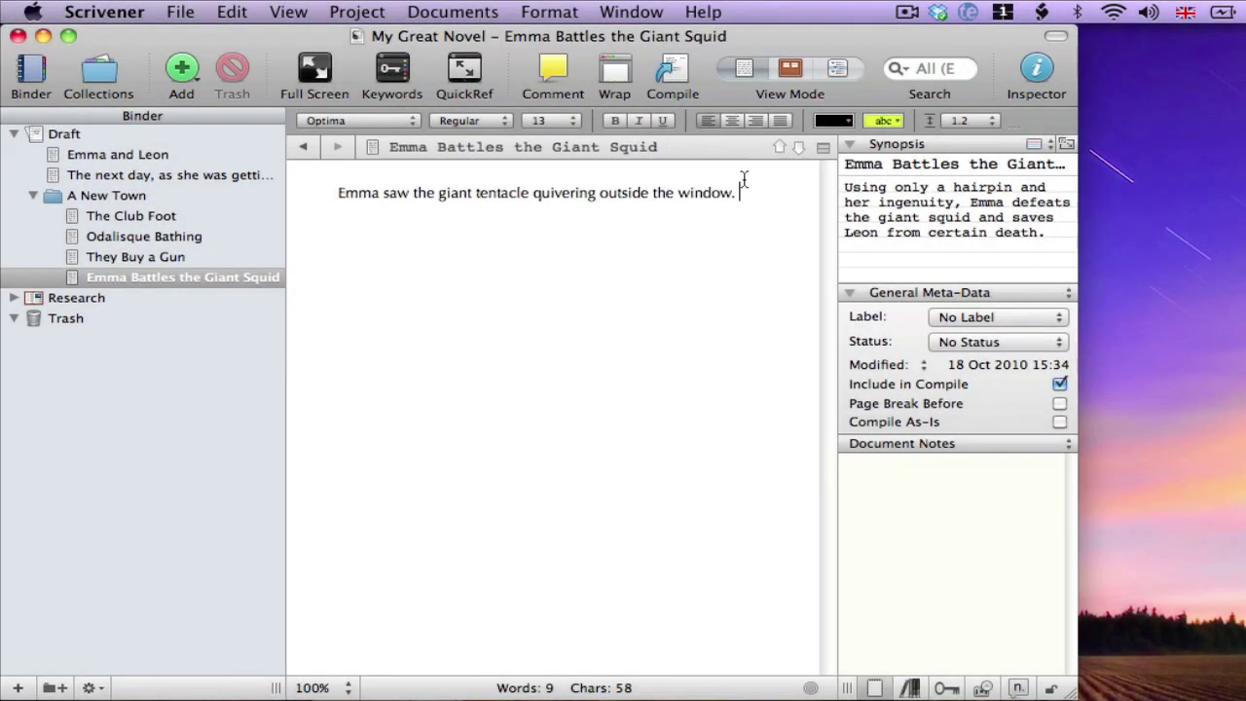
# - Show A New Town as one composite text, briefly viewing Odalisque Bathing on its own
pyautogui.click(134, 195)
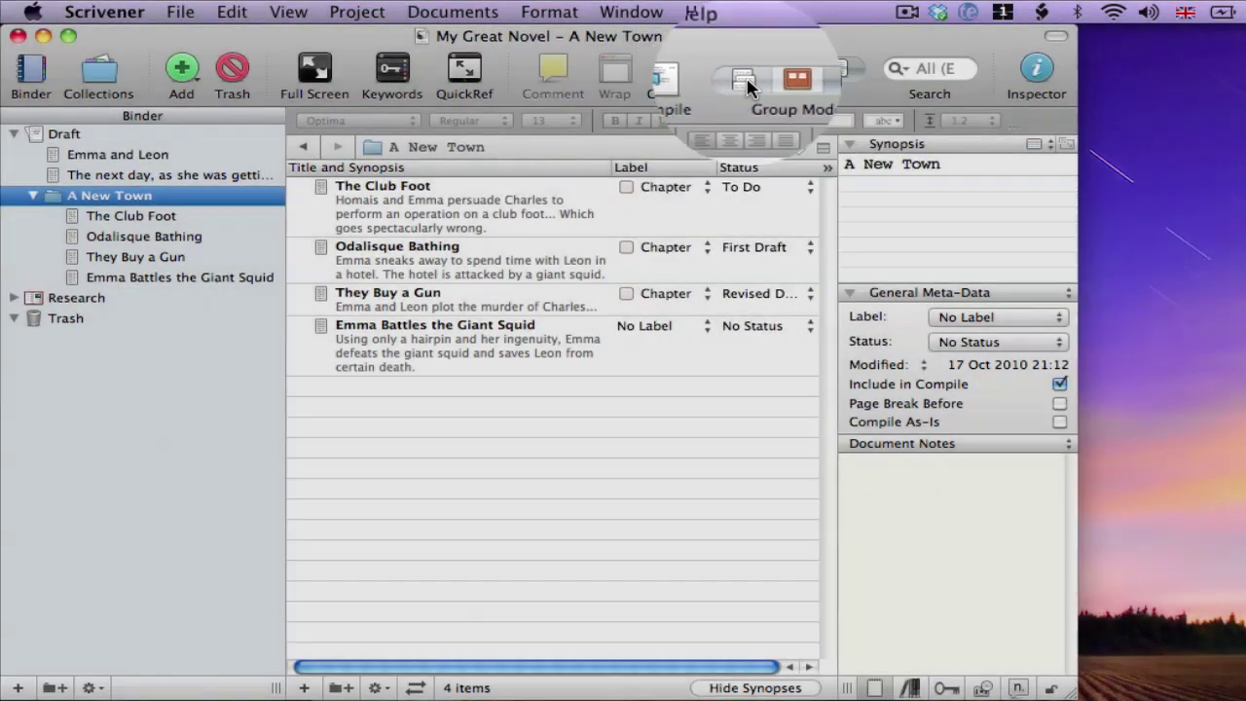
pyautogui.click(746, 70)
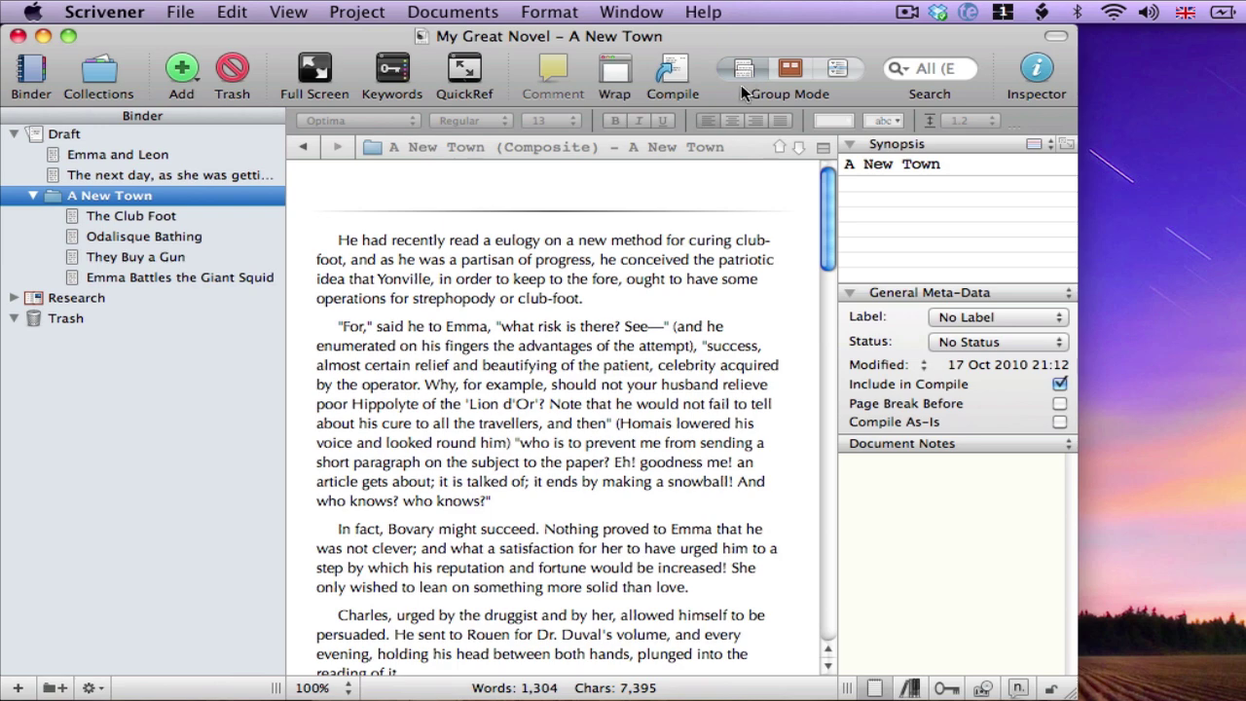
pyautogui.scroll(-15, 718, 231)
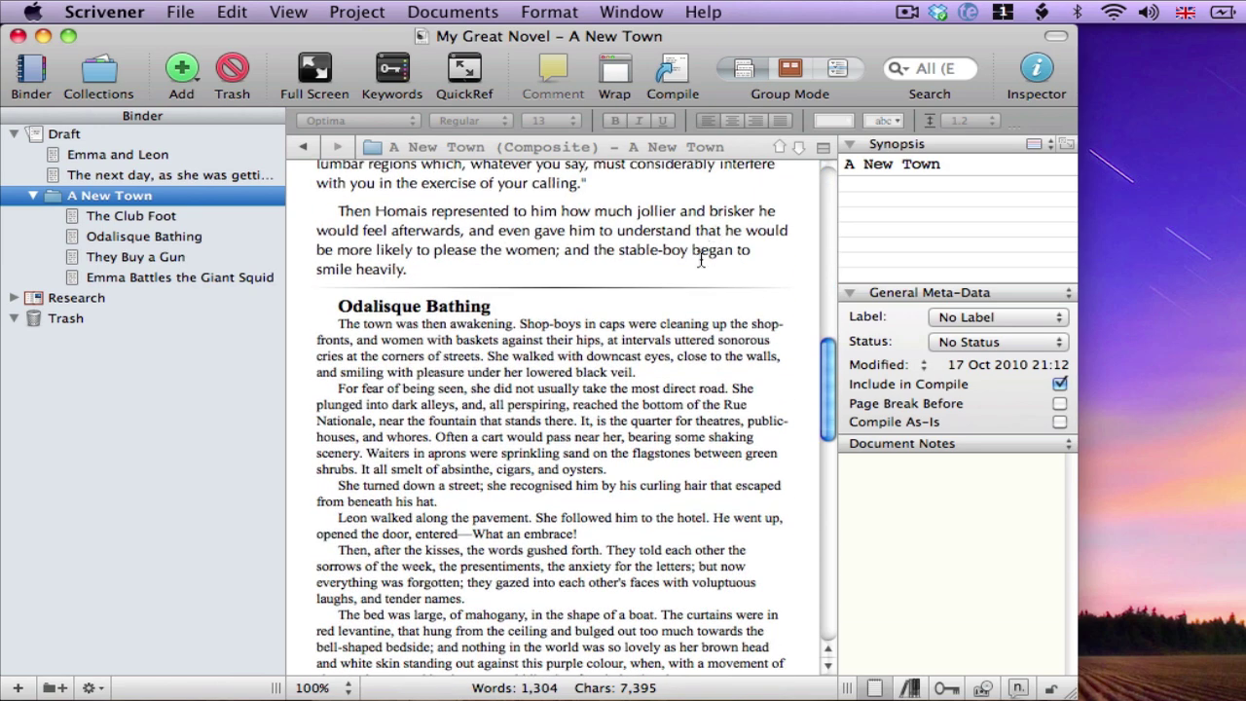
pyautogui.click(542, 304)
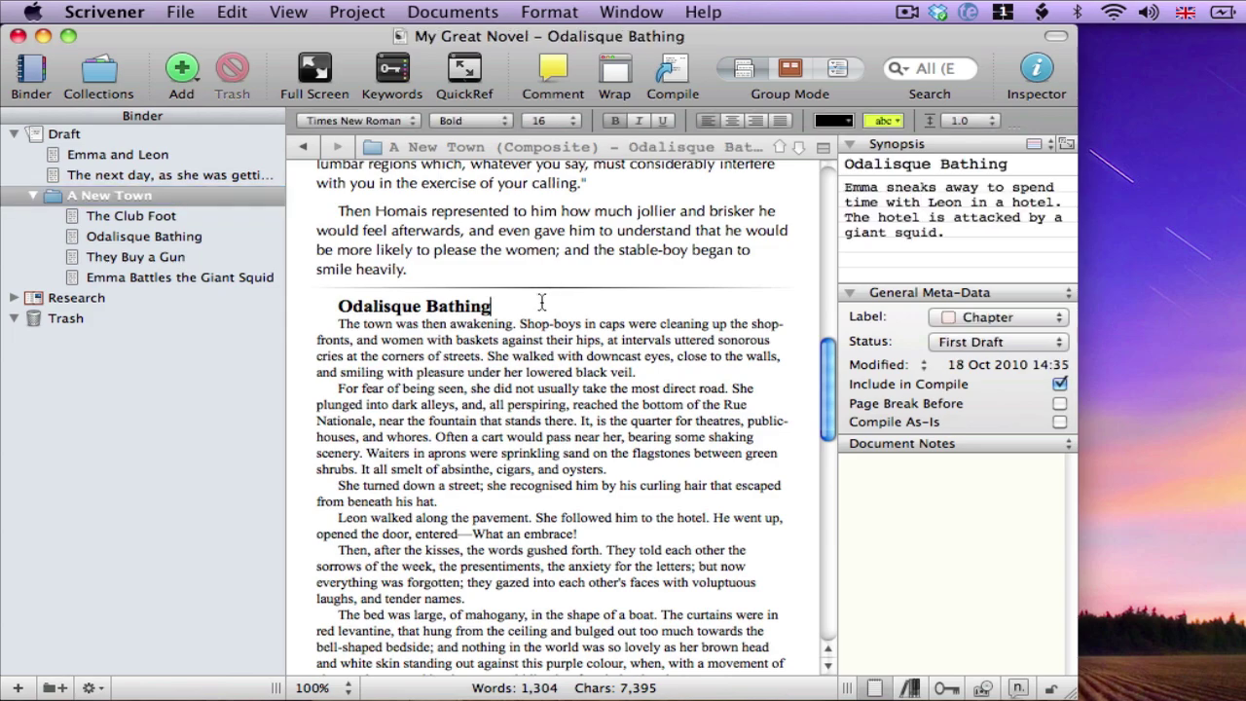
pyautogui.click(194, 239)
pyautogui.scroll(-10, 454, 244)
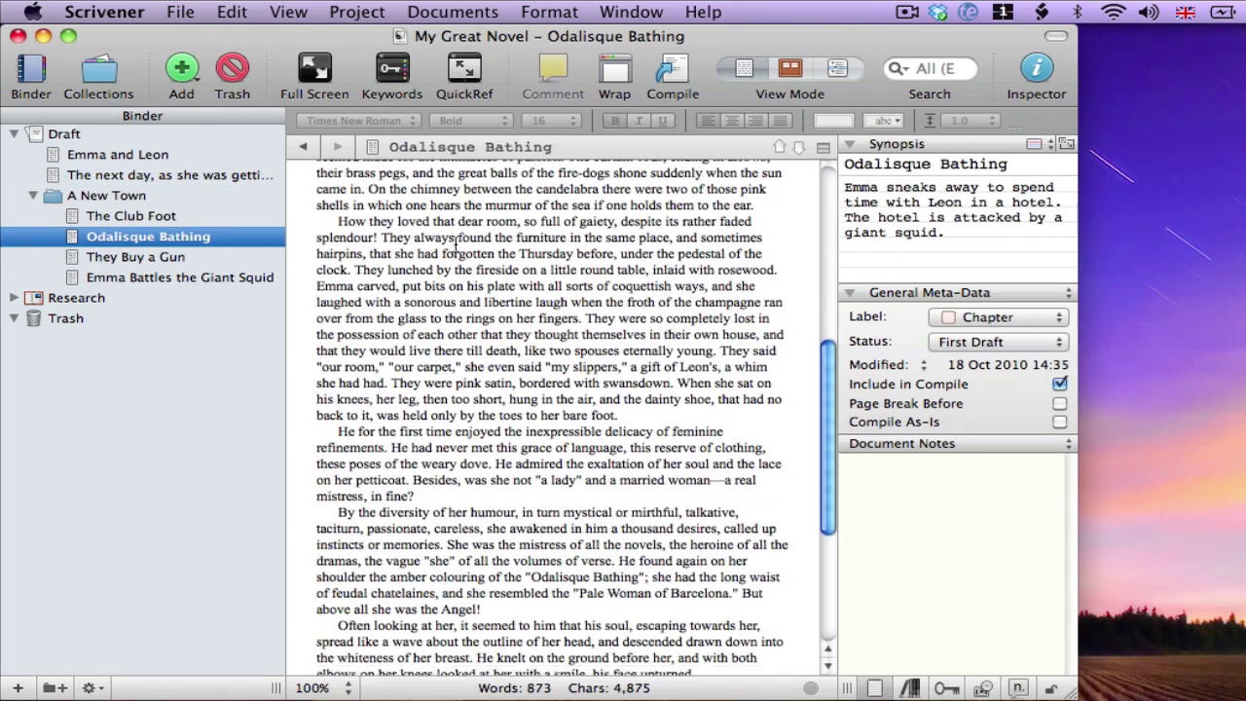
pyautogui.scroll(10, 444, 251)
pyautogui.click(122, 195)
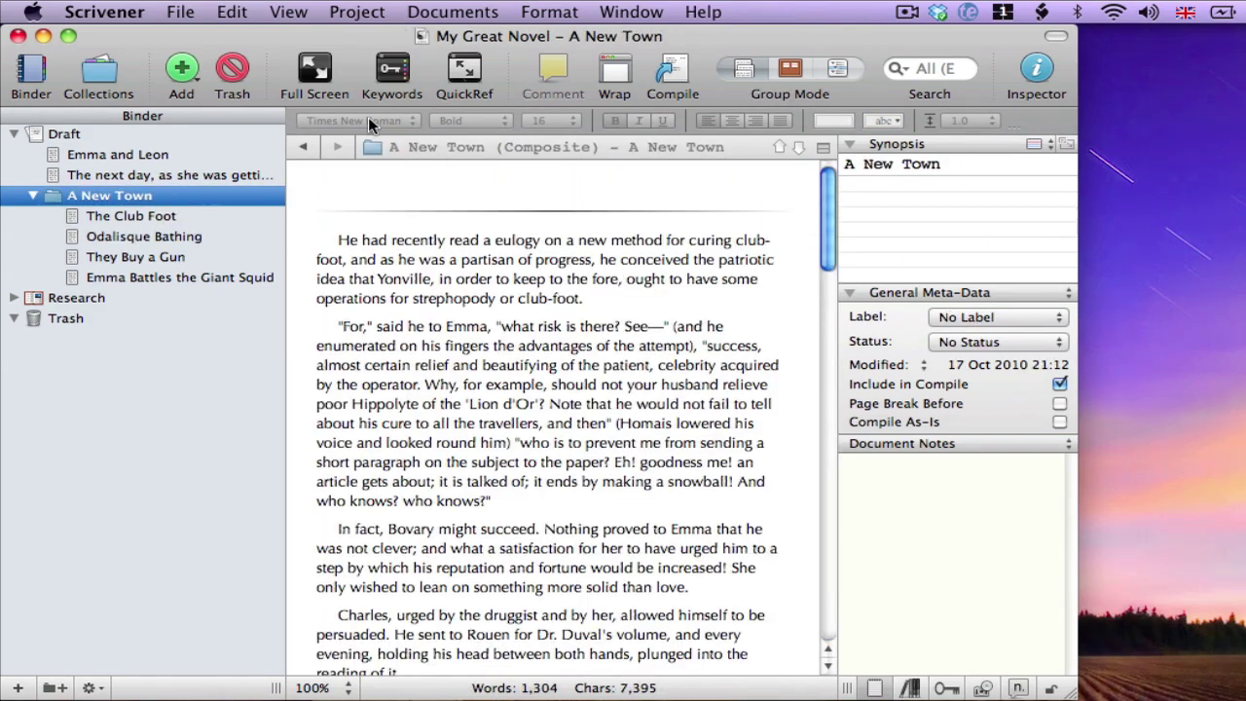
# - Jump to the Odalisque Bathing section in the composite and scroll down to the closing passages
pyautogui.click(372, 149)
pyautogui.moveTo(507, 223)
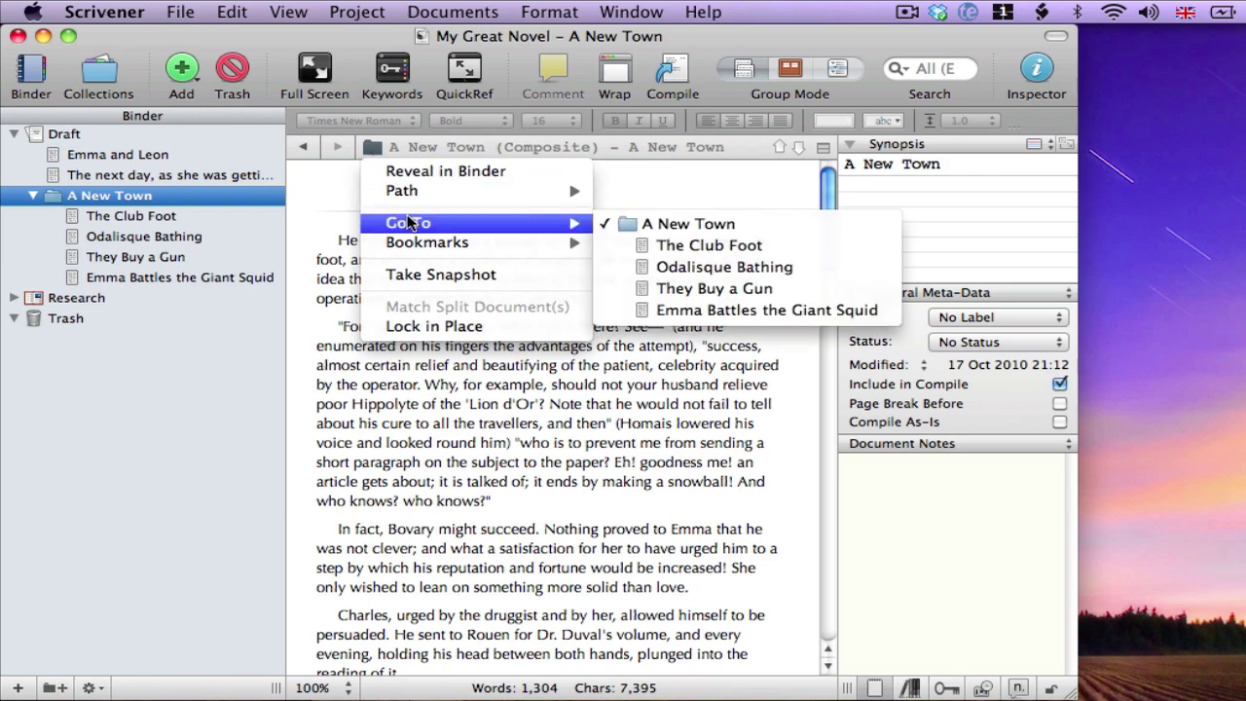
pyautogui.click(658, 266)
pyautogui.scroll(5, 559, 267)
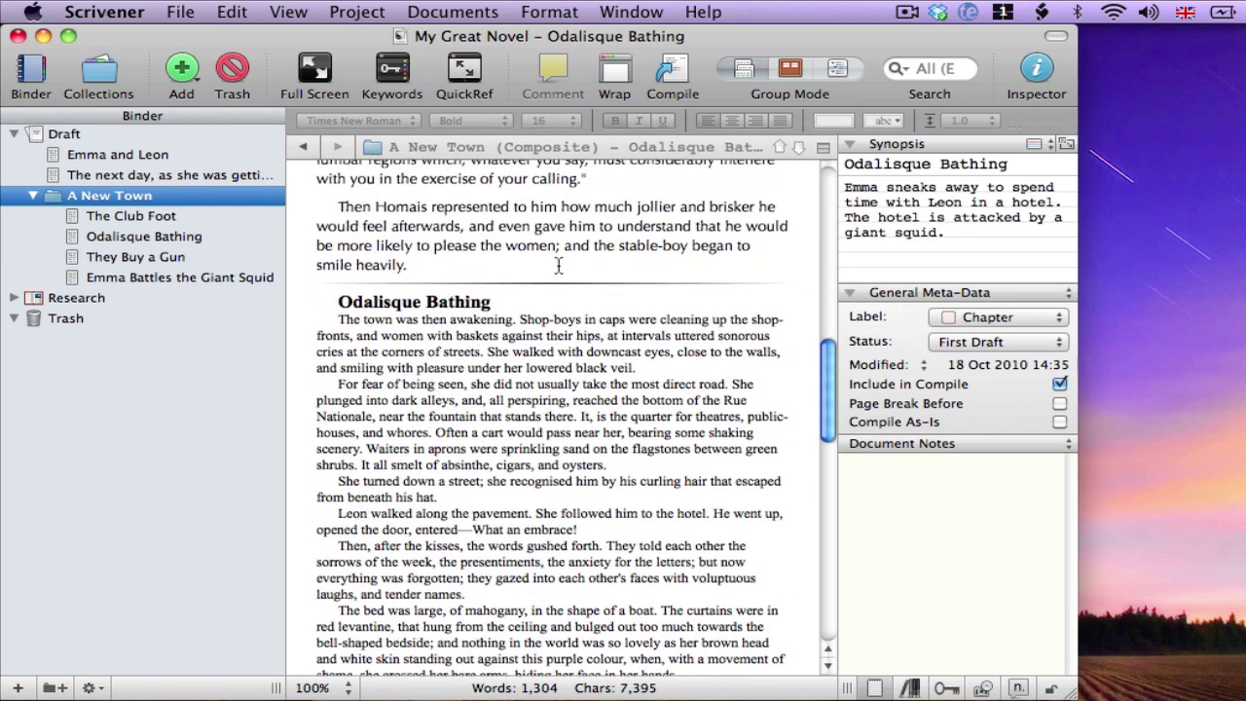
pyautogui.scroll(-5, 560, 266)
pyautogui.scroll(-15, 560, 266)
pyautogui.click(558, 463)
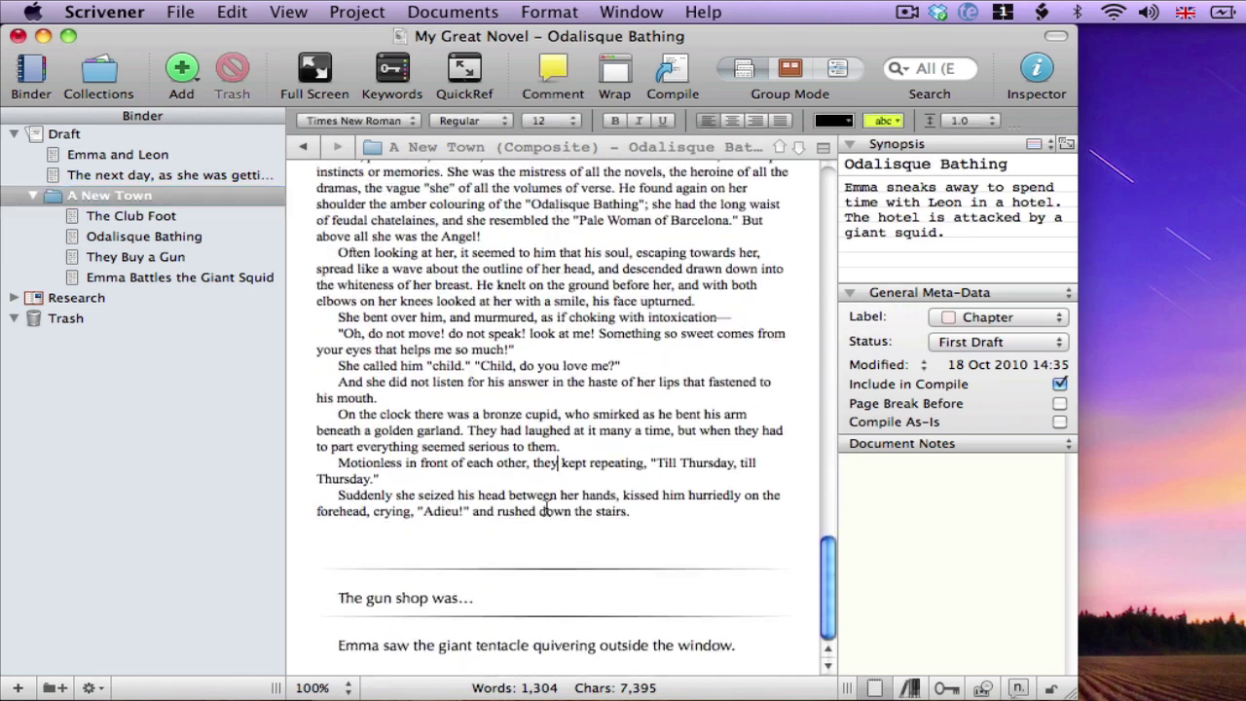
# - Glance at Odalisque Bathing and They Buy a Gun individually, then return to the A New Town composite
pyautogui.click(428, 606)
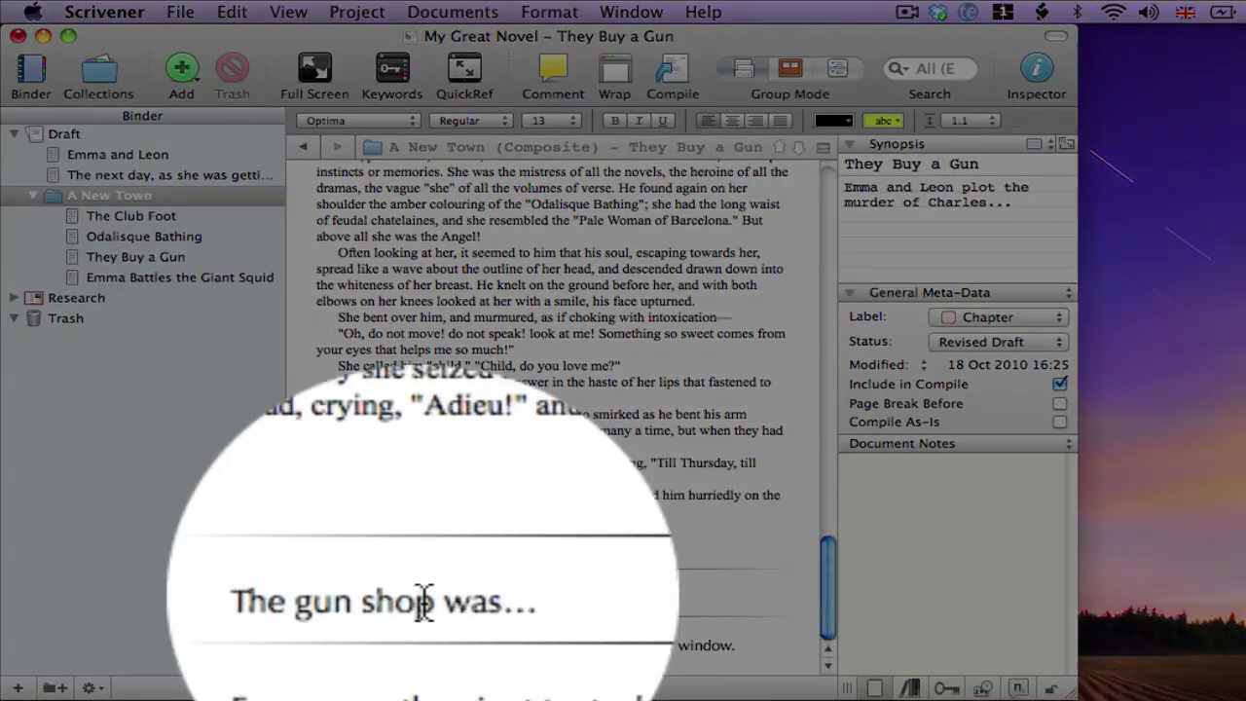
pyautogui.click(361, 453)
pyautogui.click(196, 257)
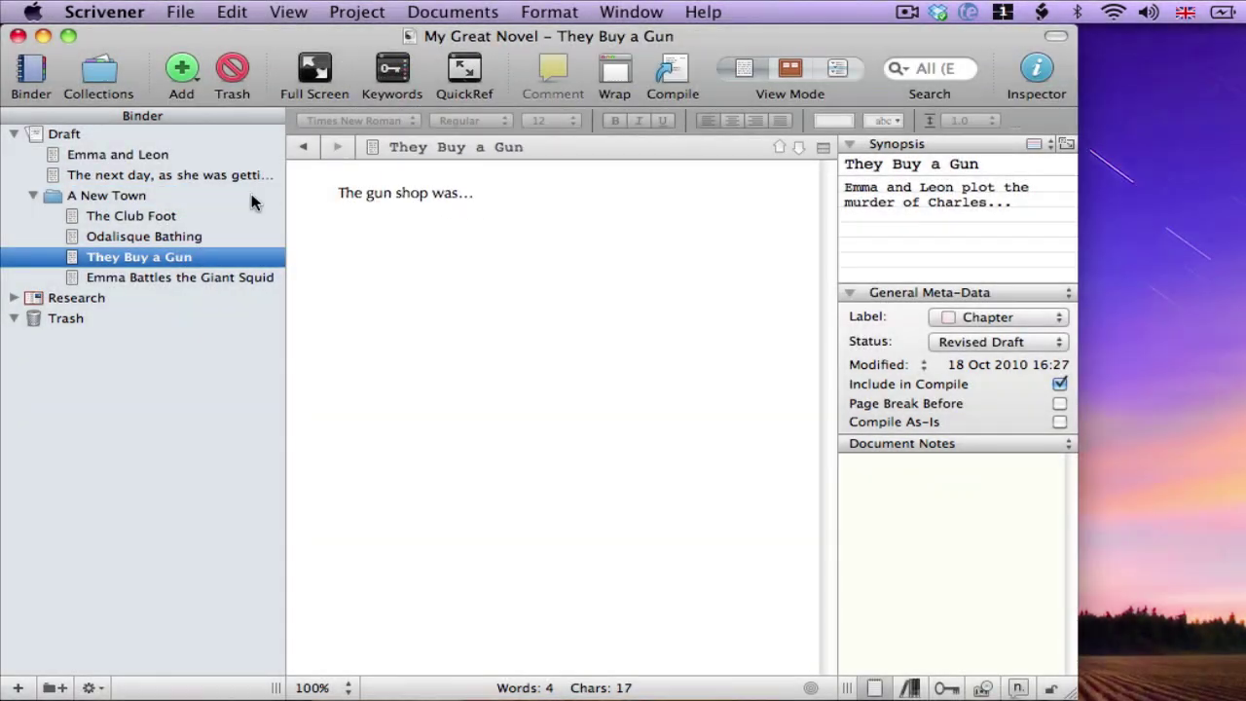
pyautogui.click(253, 196)
# - Complete the line to 'The gun shop was located on the corner of Smith Street and Weston Avenue.'
pyautogui.click(506, 588)
pyautogui.press('BackSpace')
pyautogui.press('BackSpace')
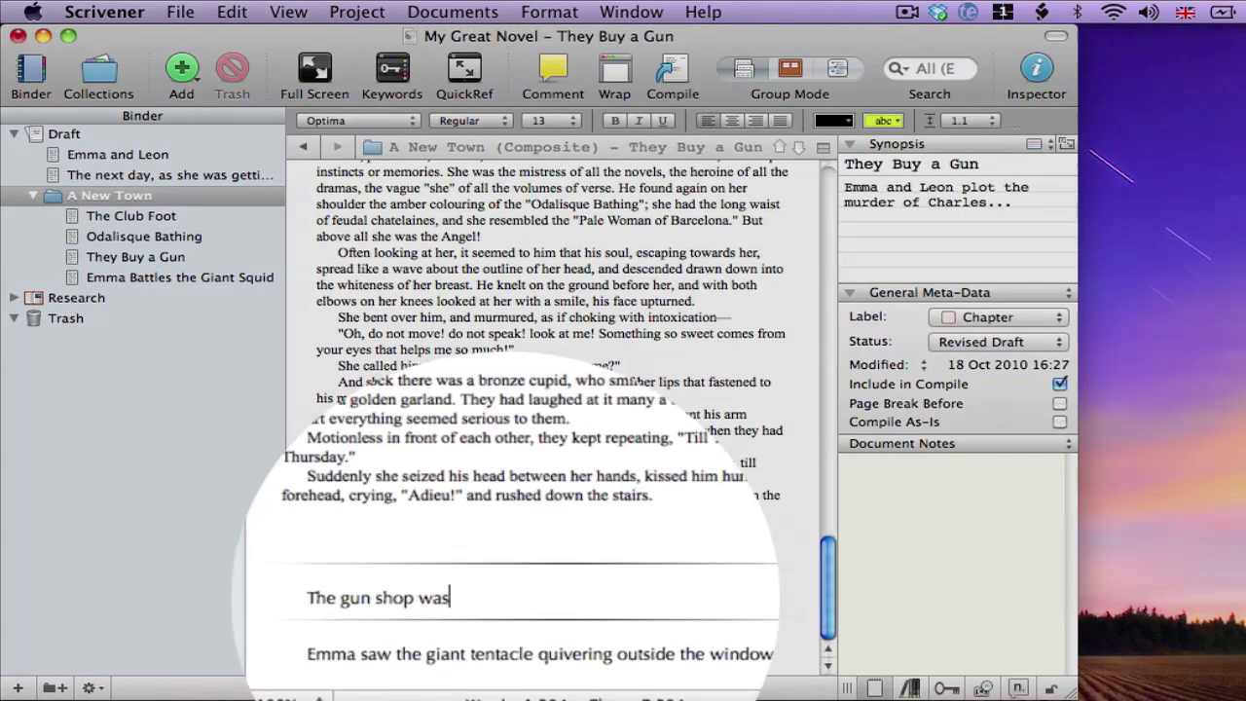
pyautogui.write('s located')
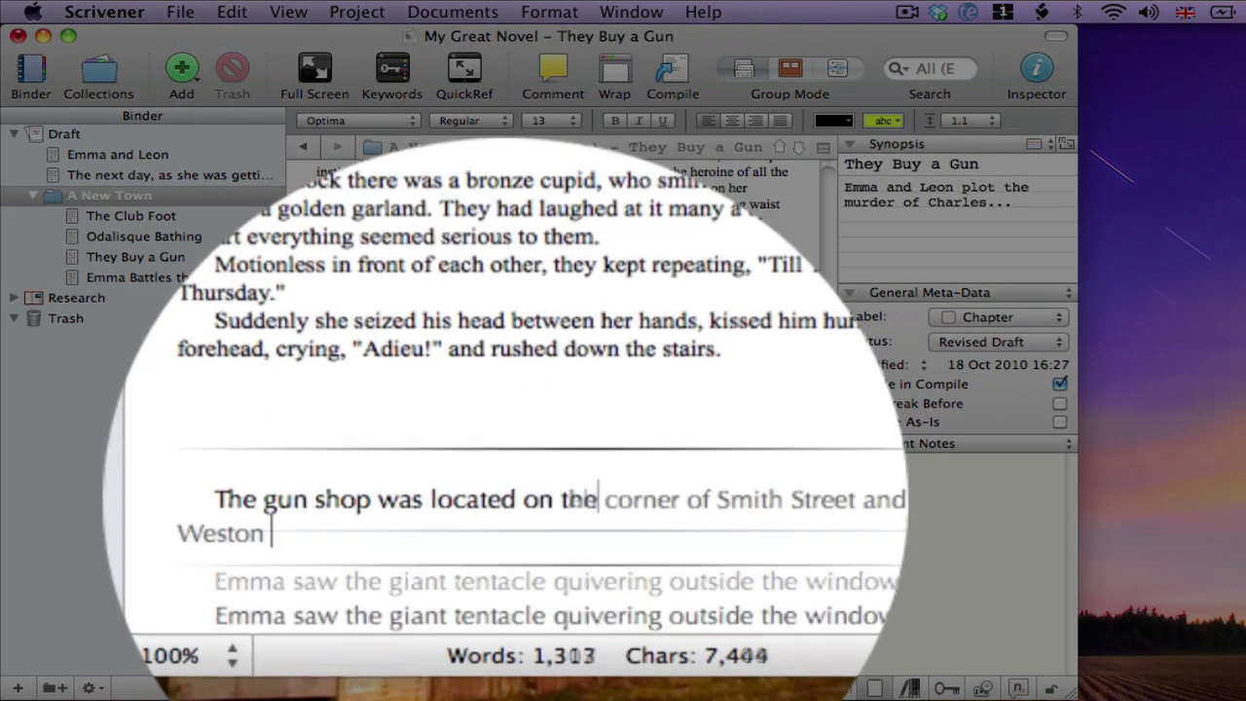
pyautogui.write('Avenue.')
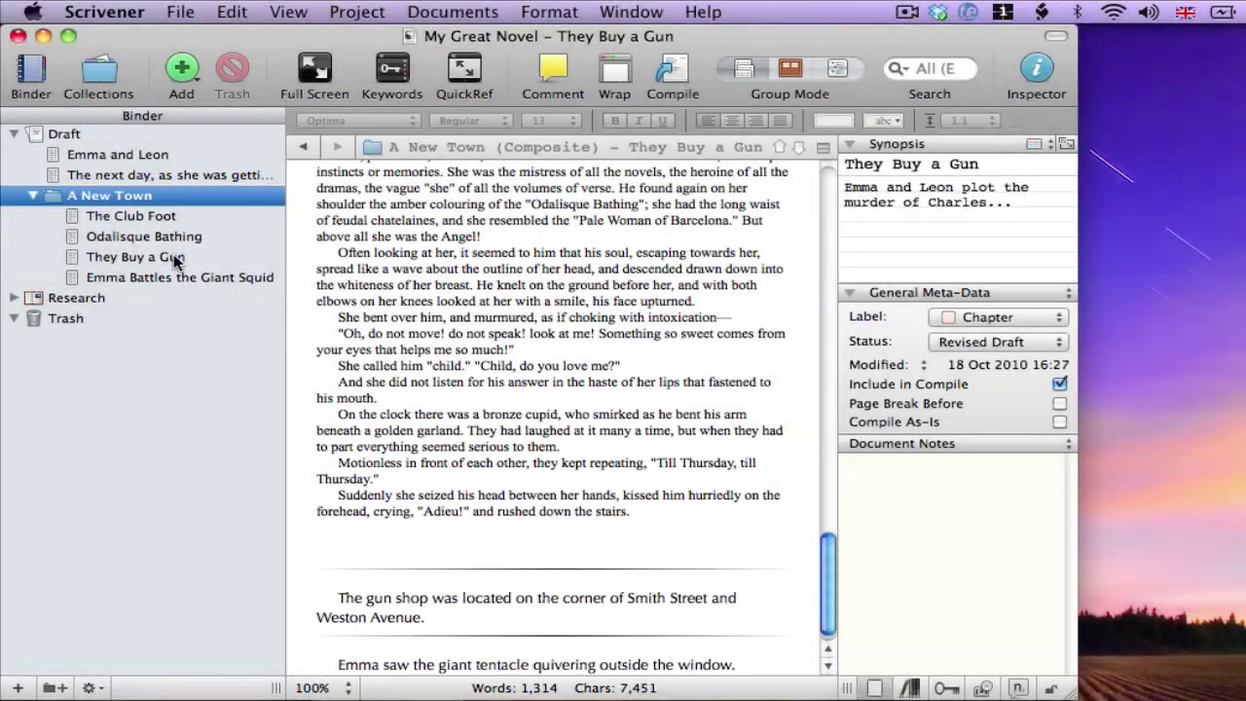
pyautogui.click(174, 255)
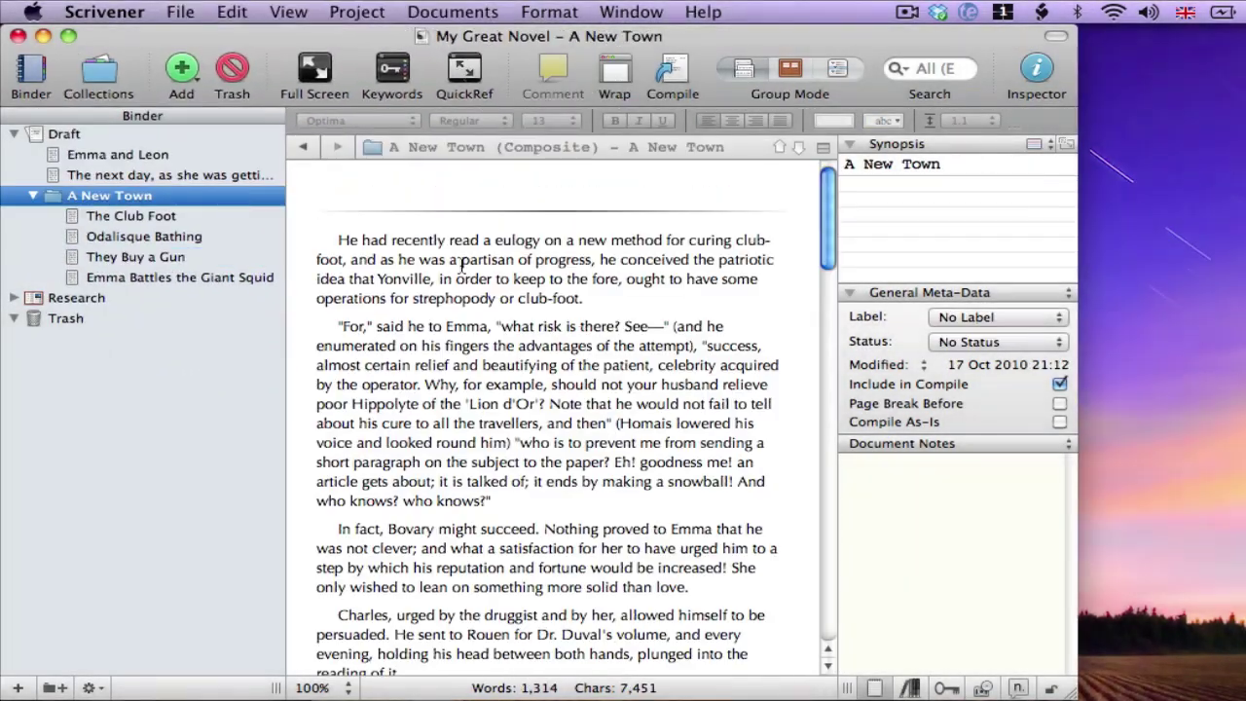
pyautogui.scroll(-20, 462, 265)
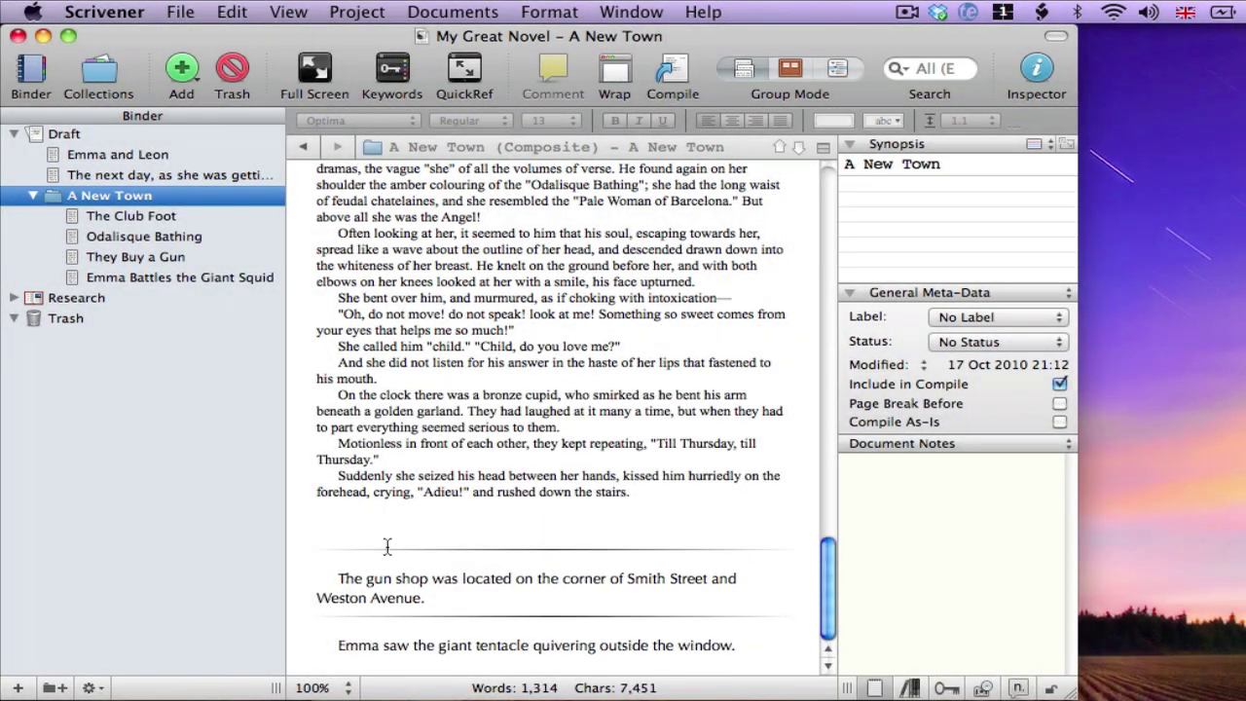
# - Continue the giant squid scene with 'Her knowledge of…' up to Emma pulling the Uzi from her garter
pyautogui.click(249, 277)
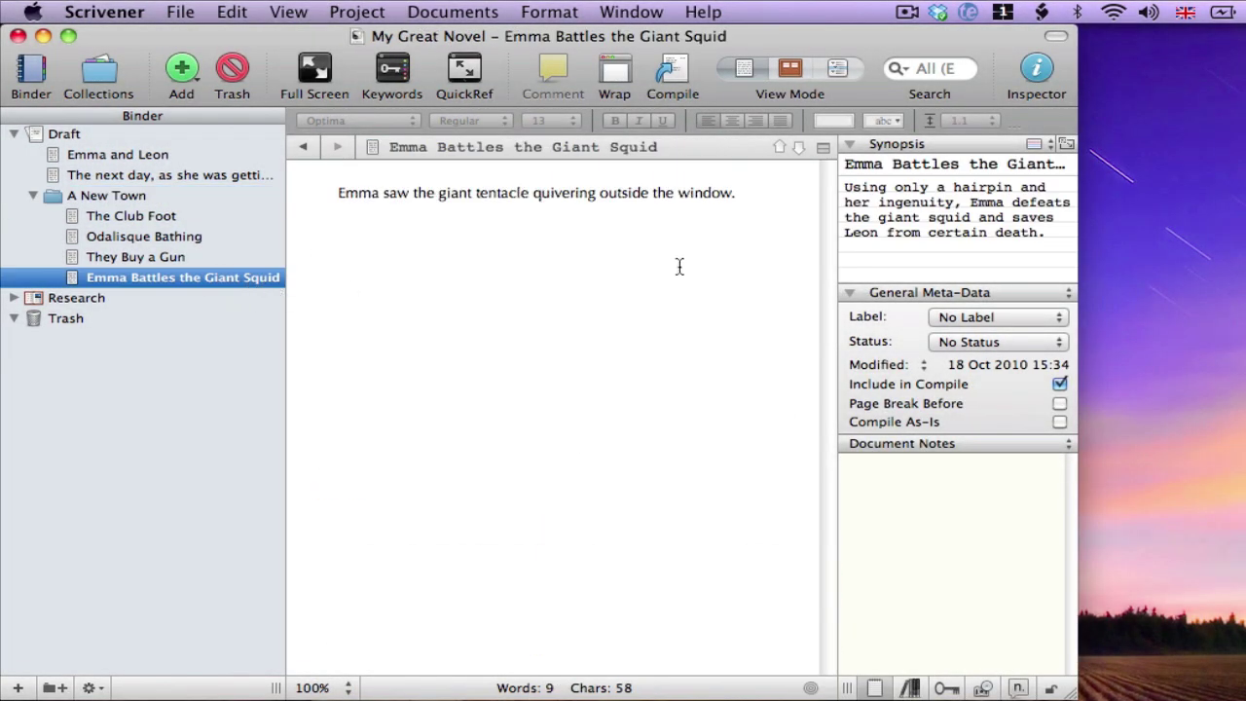
pyautogui.click(738, 261)
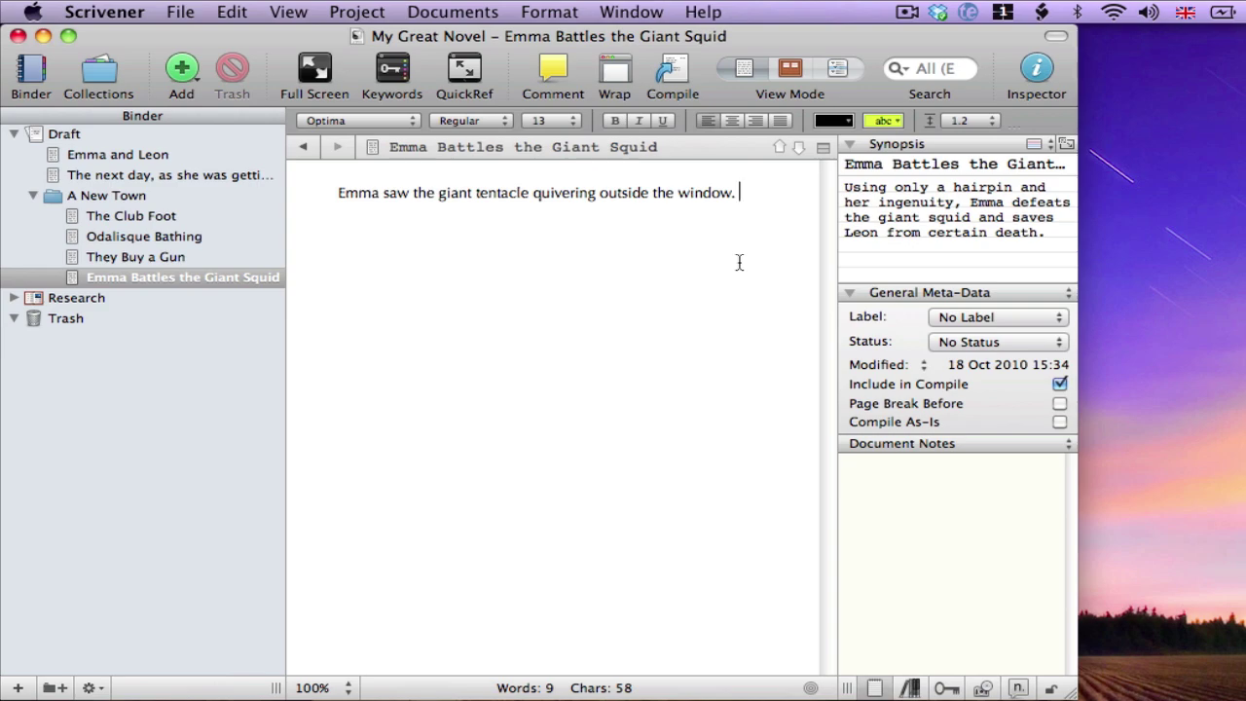
pyautogui.write('Her know')
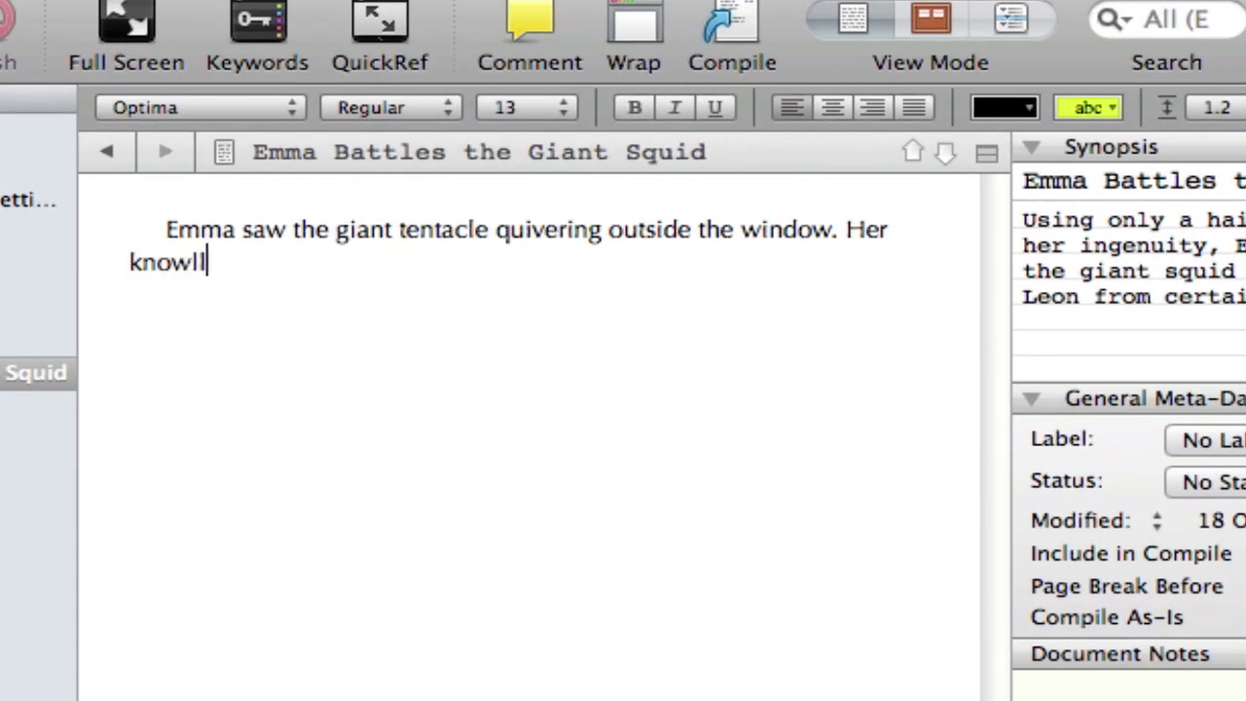
pyautogui.write('led')
pyautogui.write('ge of')
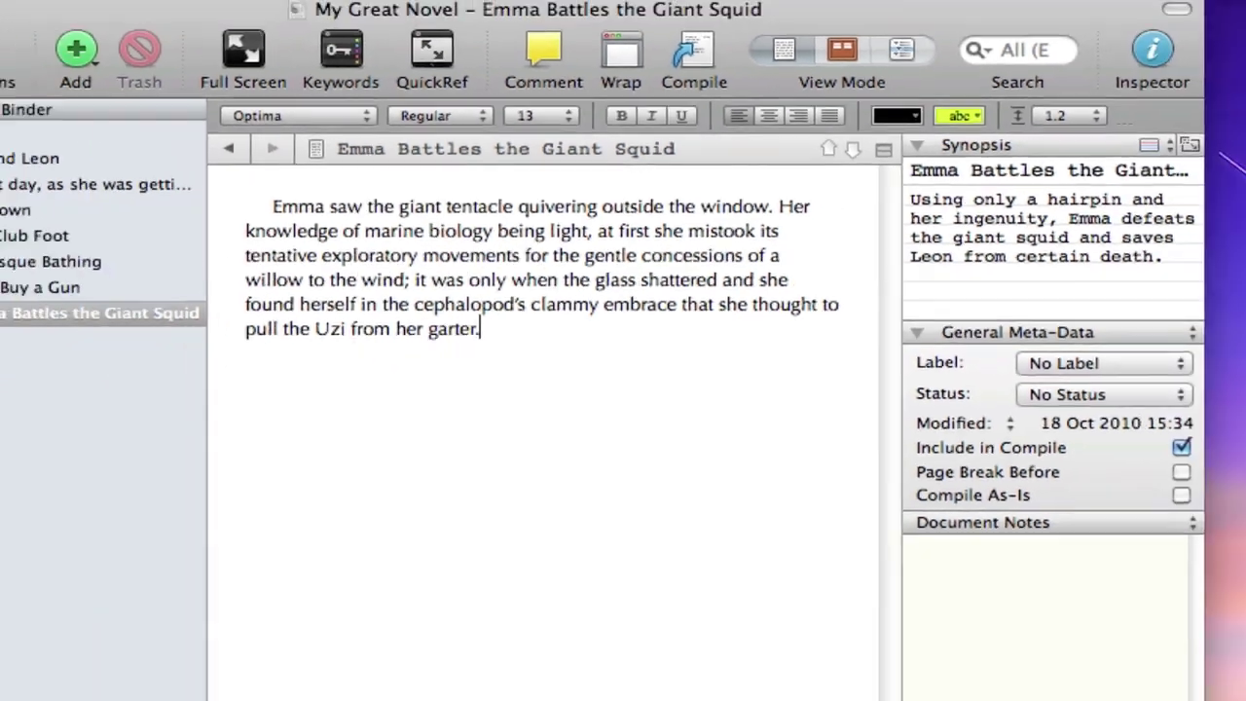
# - Review A New Town, then the selected scenes and the whole Draft as composite text
pyautogui.click(111, 195)
pyautogui.scroll(-10, 584, 409)
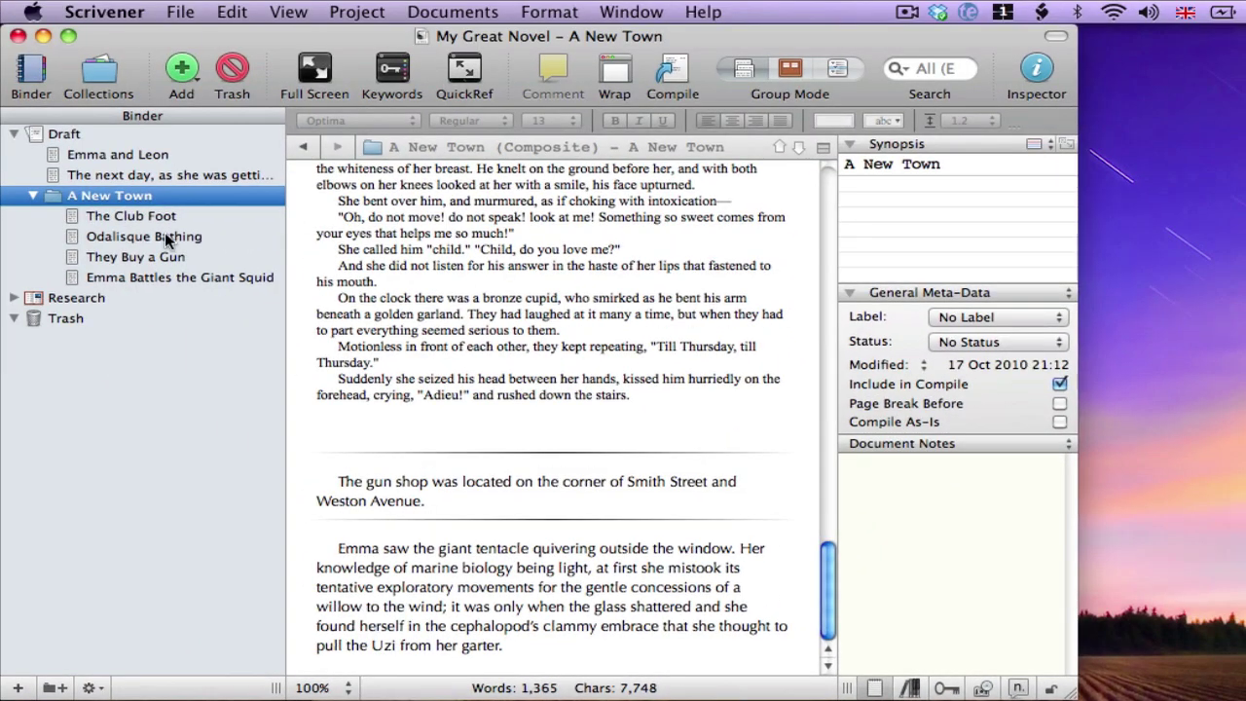
pyautogui.click(156, 257)
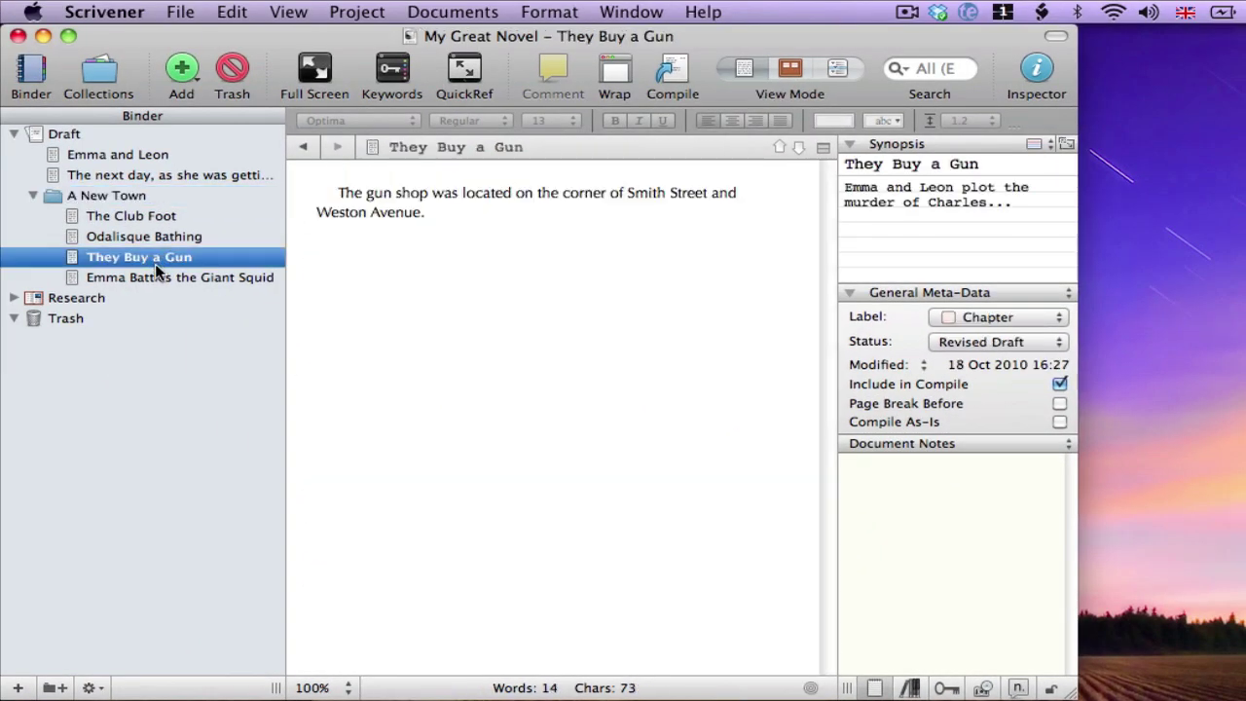
pyautogui.keyDown('shift'); pyautogui.click(185, 278); pyautogui.keyUp('shift')
pyautogui.click(148, 136)
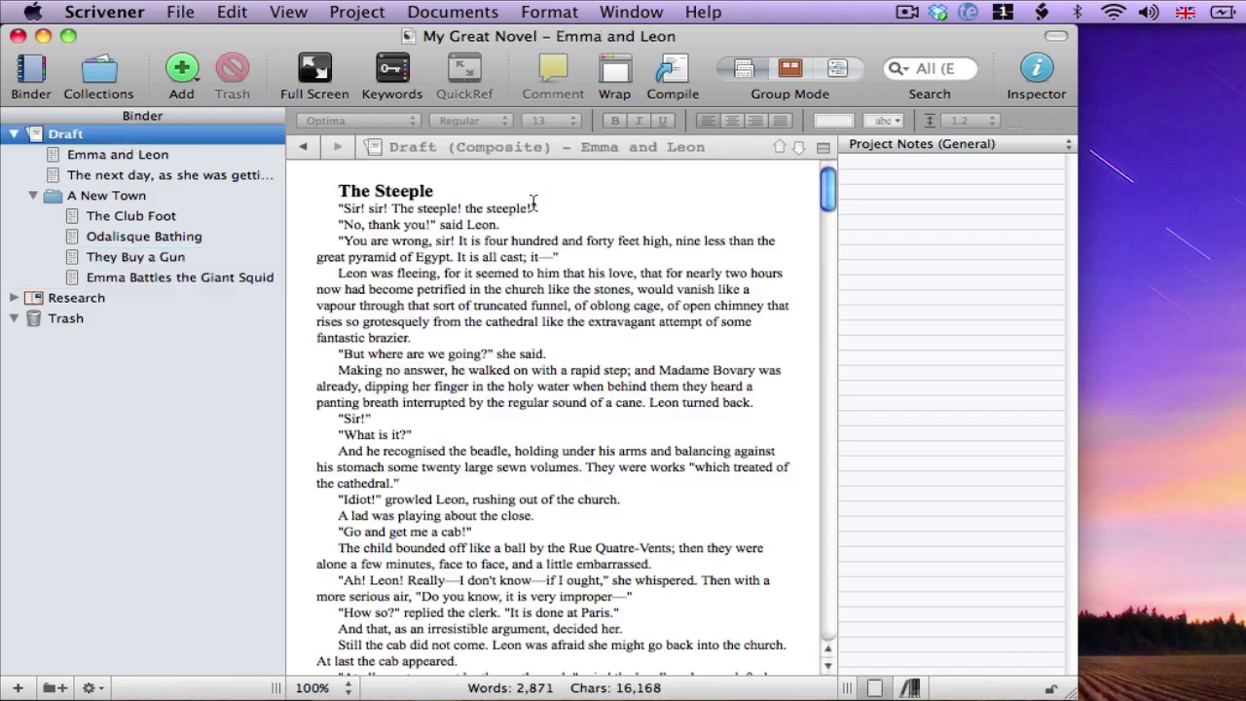
pyautogui.scroll(-20, 534, 203)
pyautogui.scroll(-20, 534, 203)
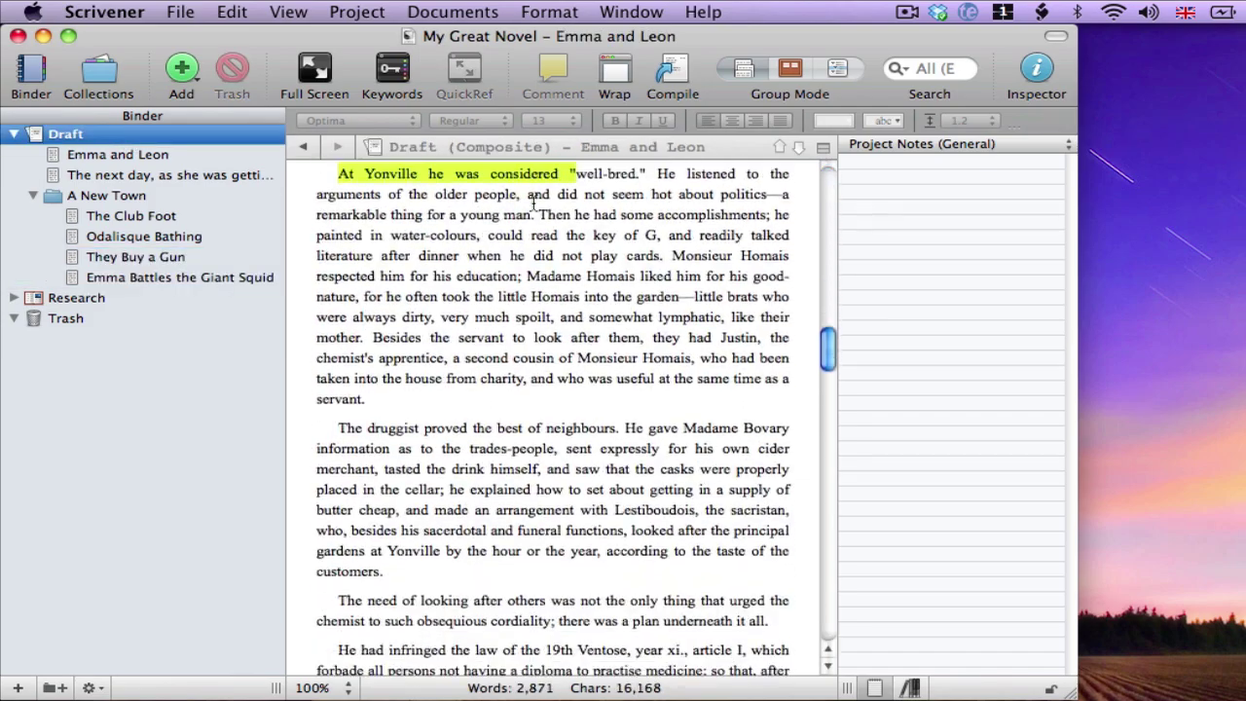
pyautogui.scroll(-20, 539, 199)
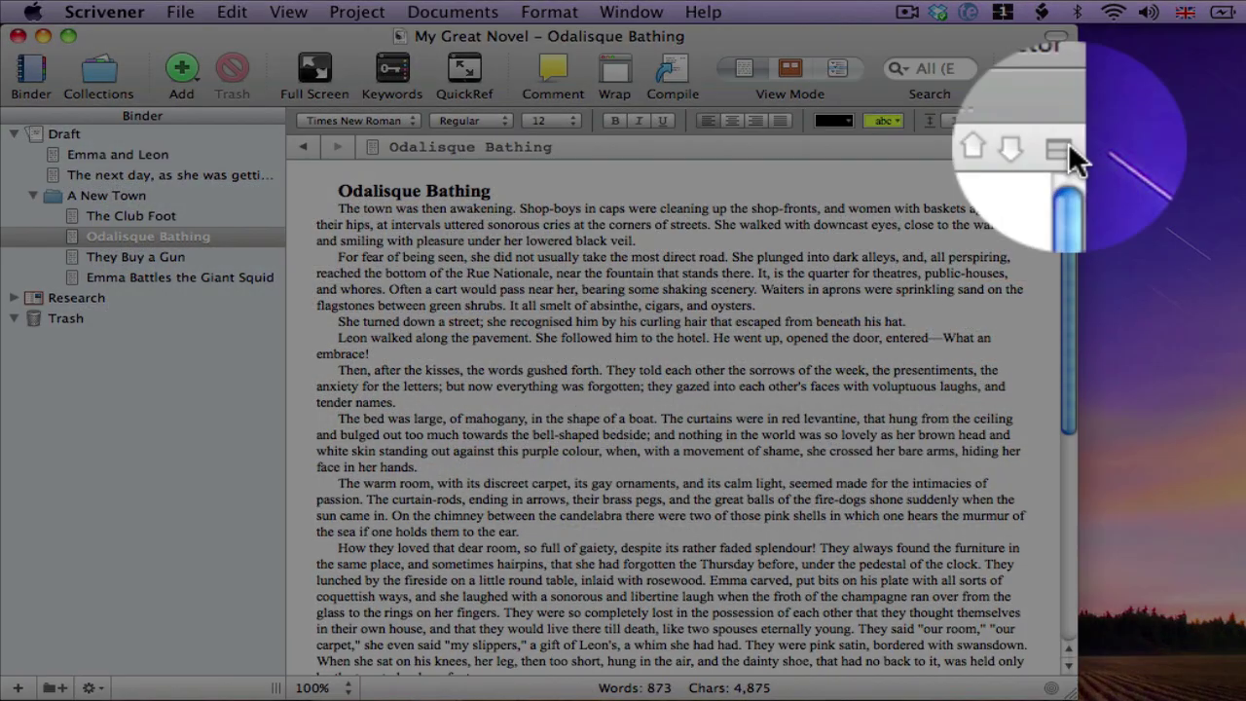
# - Split the editor into two side-by-side panes
pyautogui.click(1063, 147)
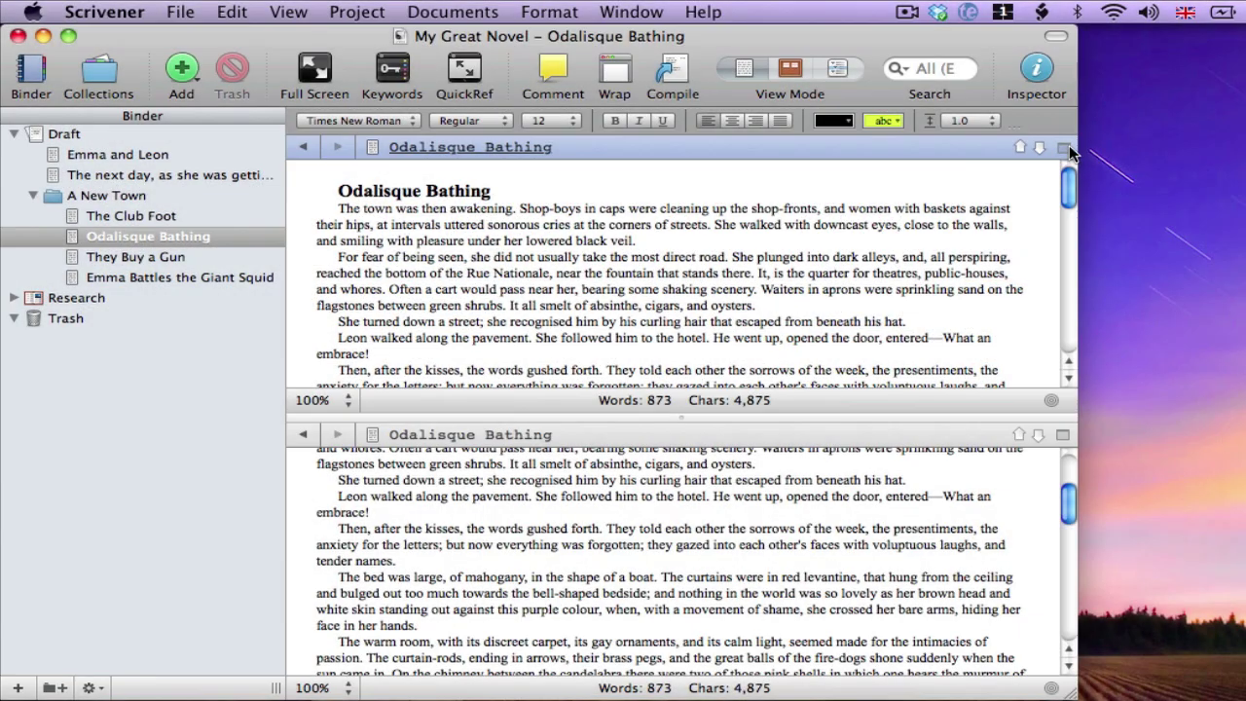
pyautogui.click(289, 12)
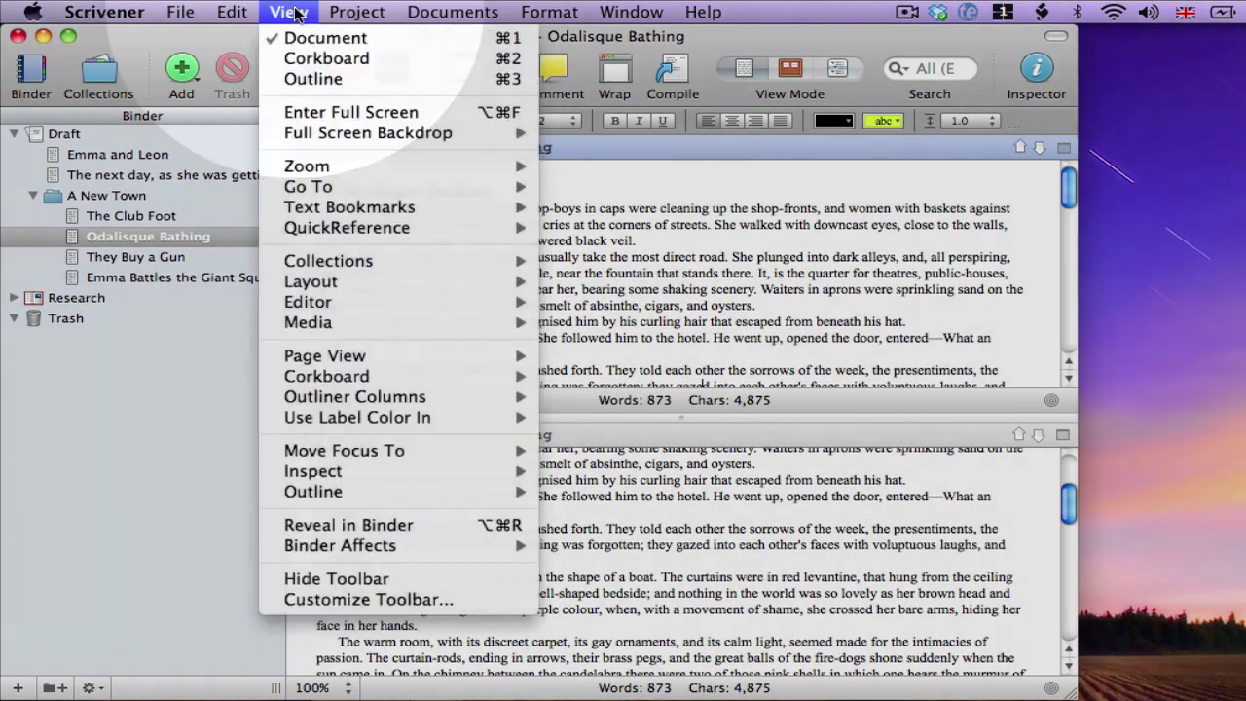
pyautogui.moveTo(334, 281)
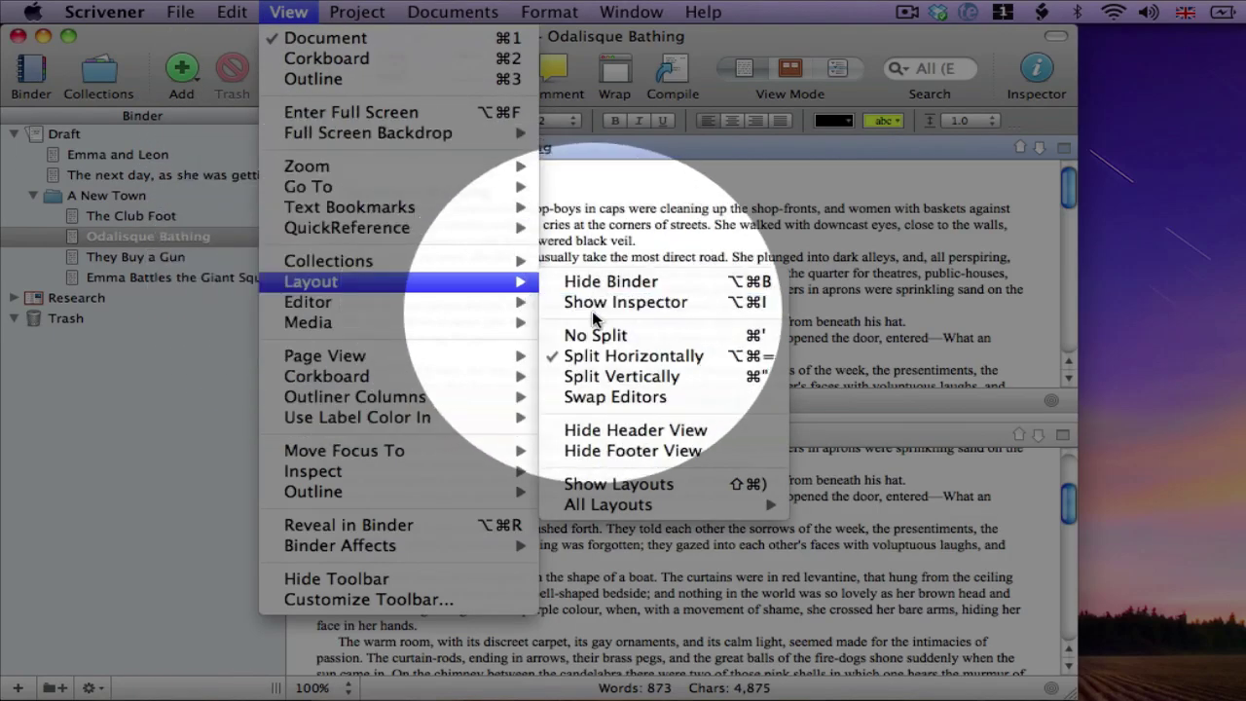
pyautogui.click(621, 376)
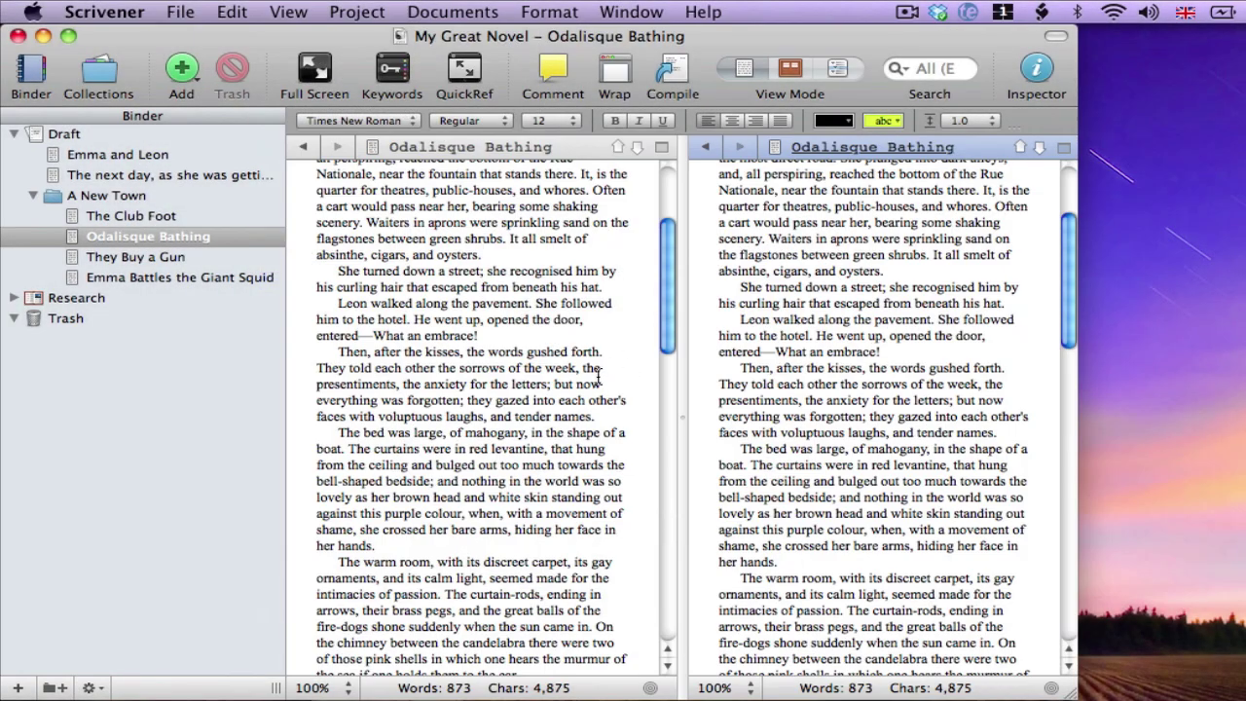
pyautogui.scroll(5, 598, 378)
pyautogui.scroll(3, 874, 406)
pyautogui.scroll(-15, 874, 405)
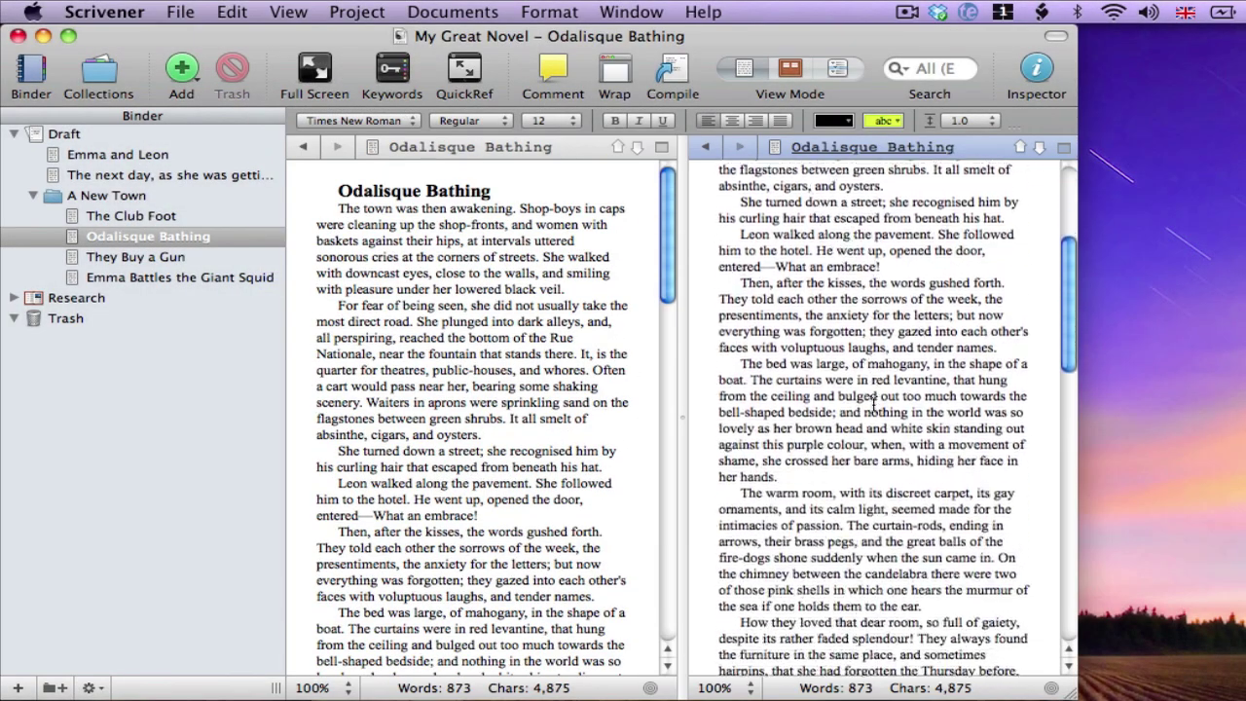
pyautogui.scroll(-2, 874, 405)
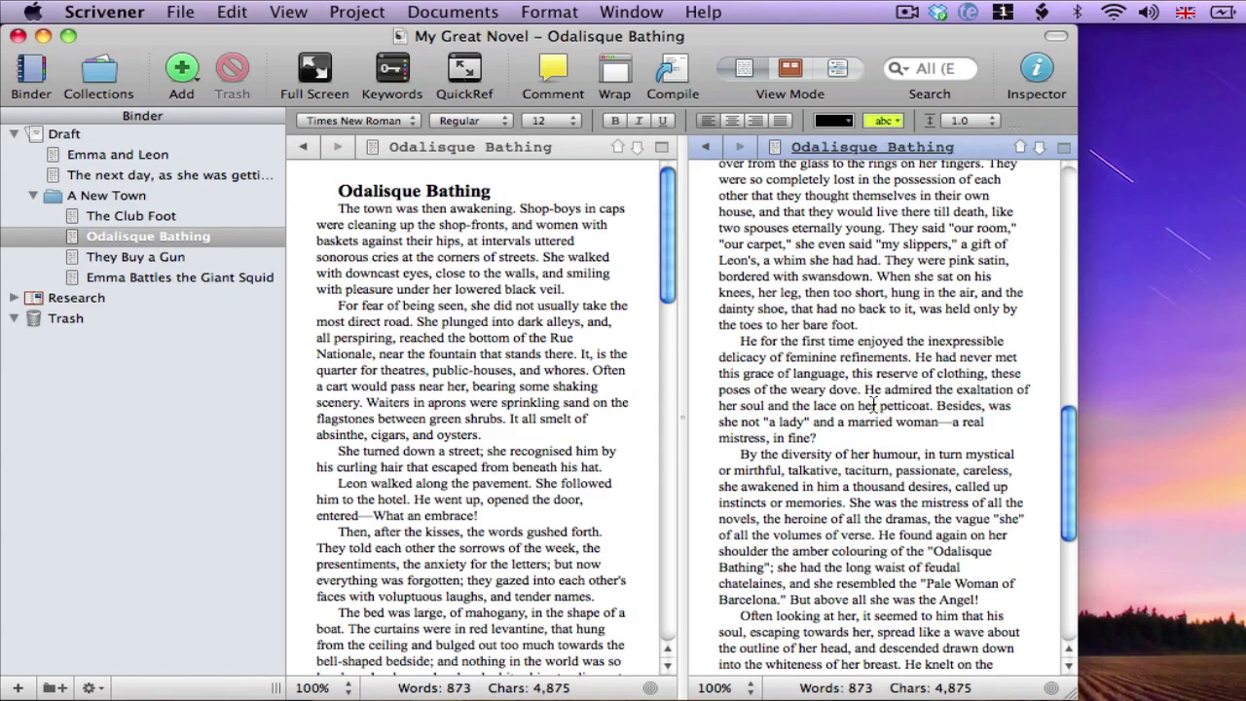
# - Show The Club Foot and the squid scene in the panes, and import Arsenic Poisoning, BlackCab, HauntedHouse, ModernEmma into Research
pyautogui.click(171, 256)
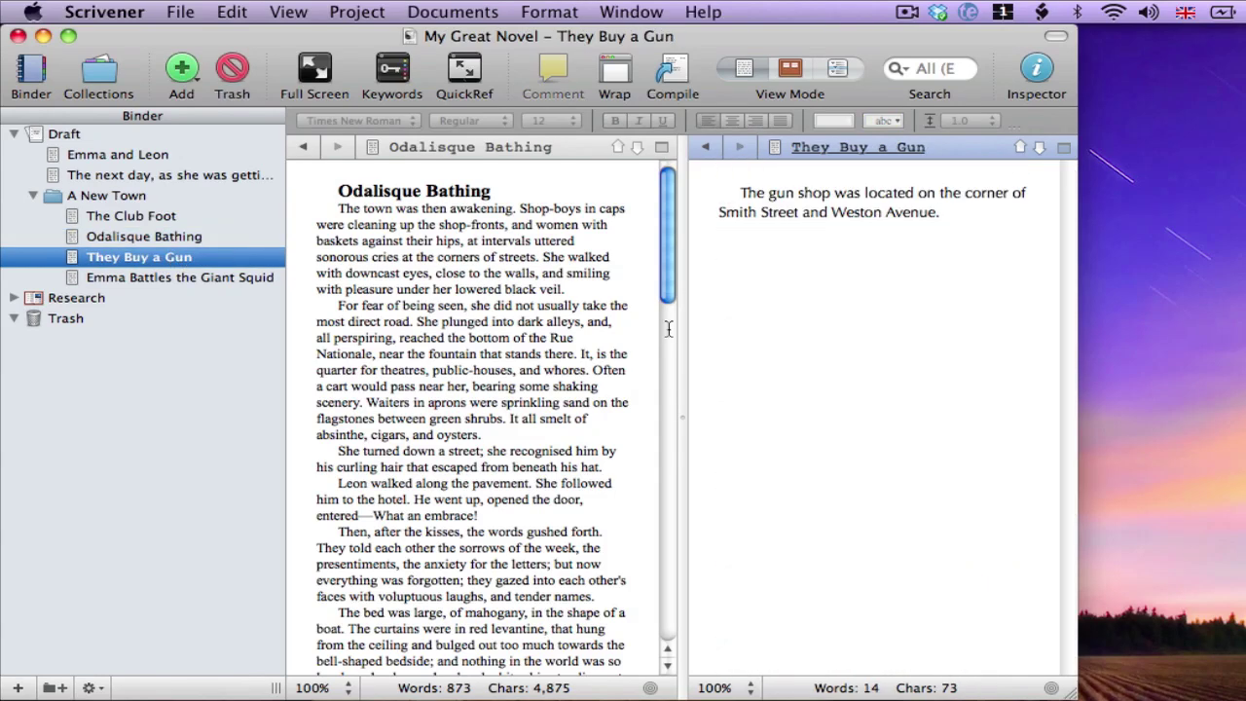
pyautogui.click(514, 353)
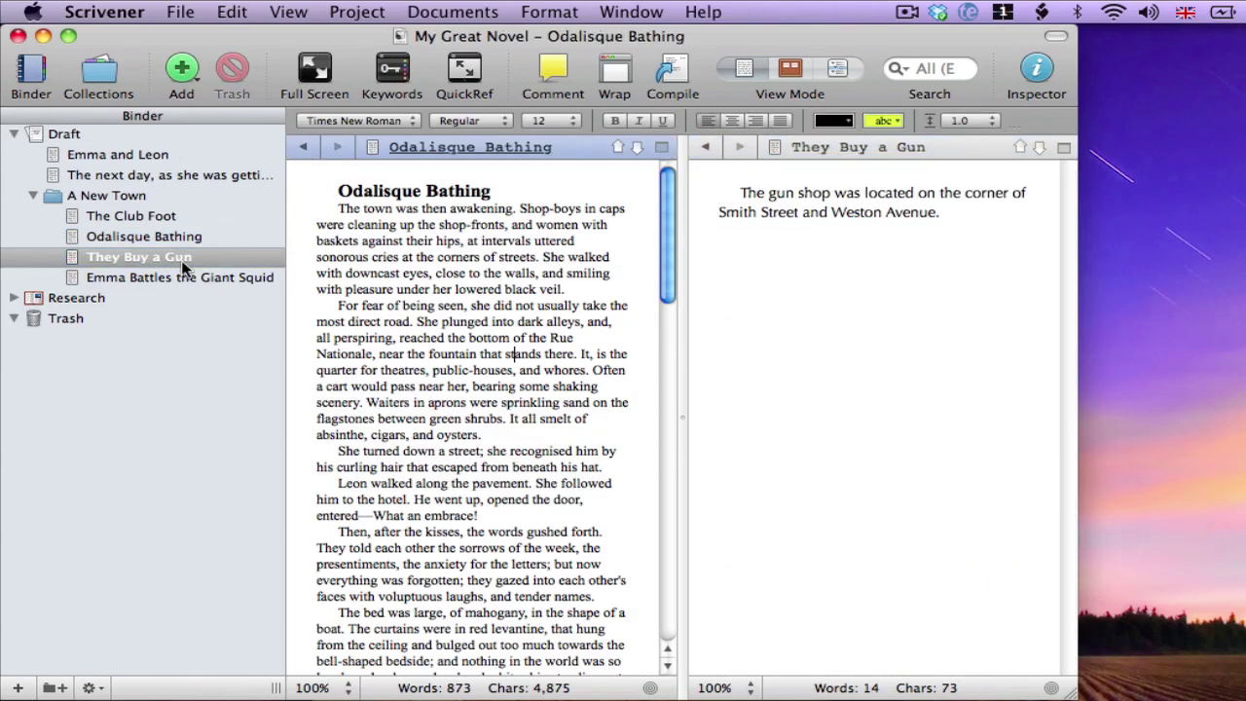
pyautogui.click(134, 218)
pyautogui.click(877, 275)
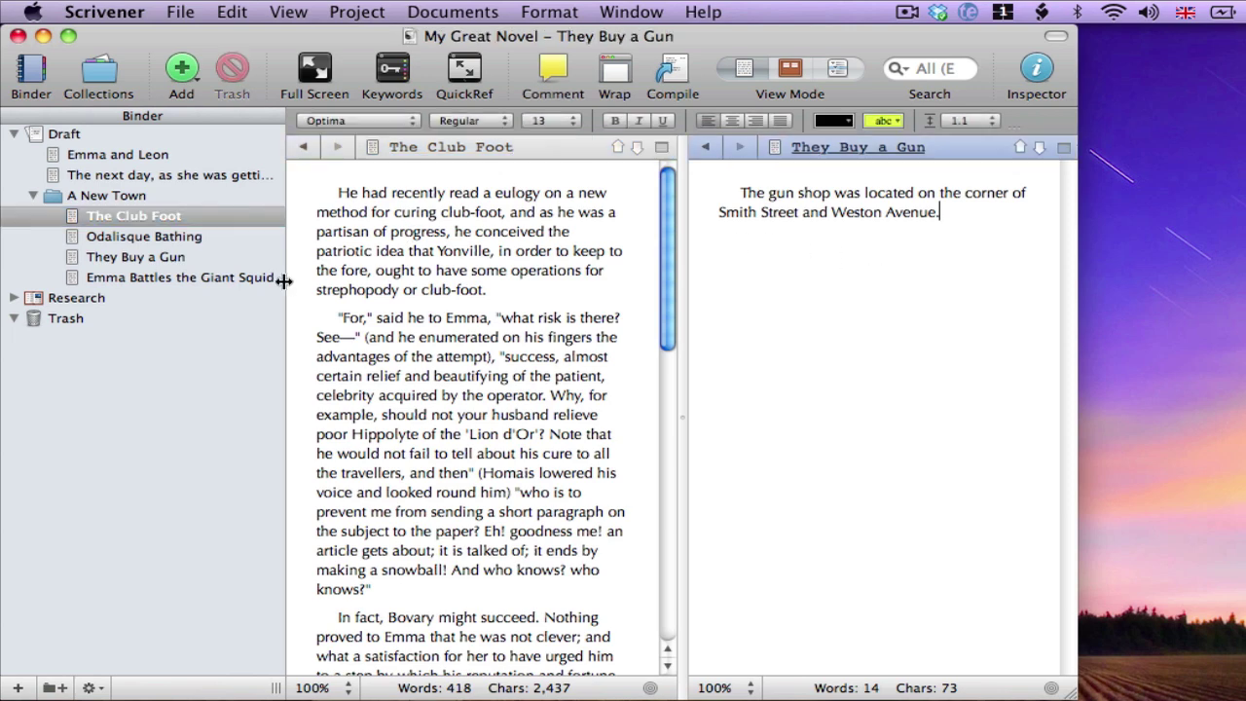
pyautogui.click(239, 280)
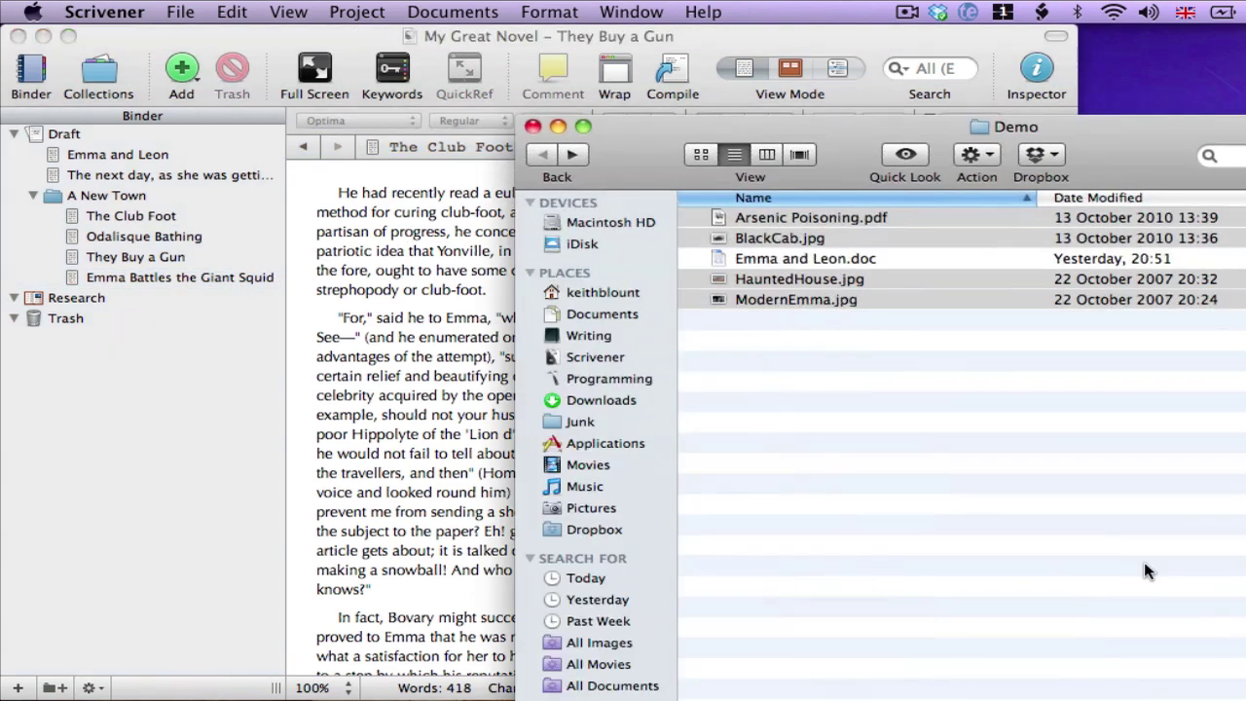
pyautogui.moveTo(722, 300); pyautogui.dragTo(216, 306)
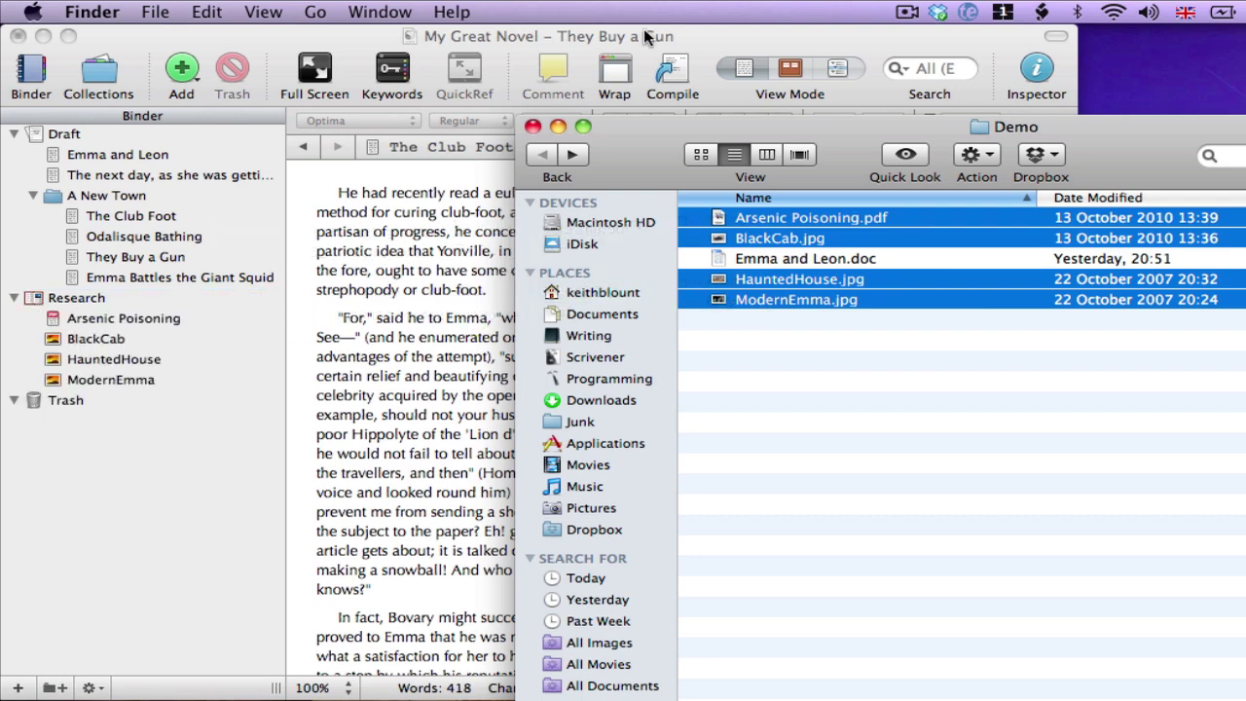
pyautogui.click(712, 35)
# - View the Arsenic Poisoning PDF and ModernEmma image beside the chapter
pyautogui.click(163, 317)
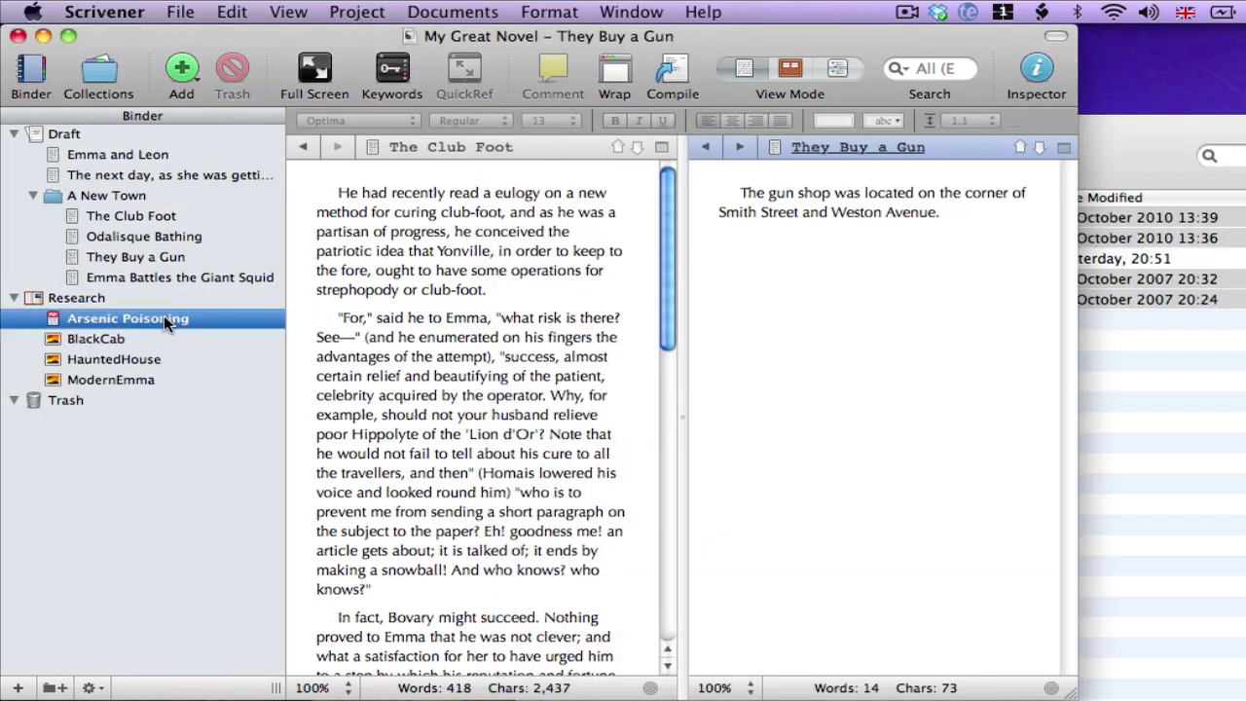
pyautogui.hscroll(5, 877, 421)
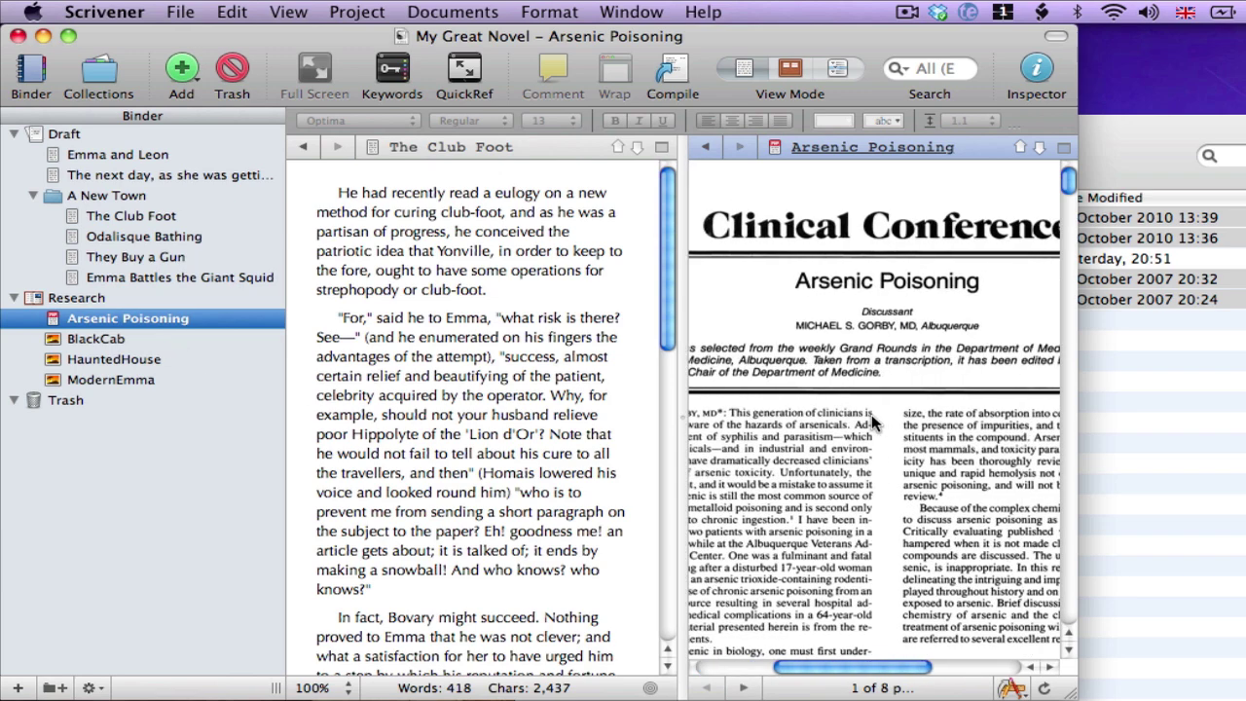
pyautogui.click(136, 380)
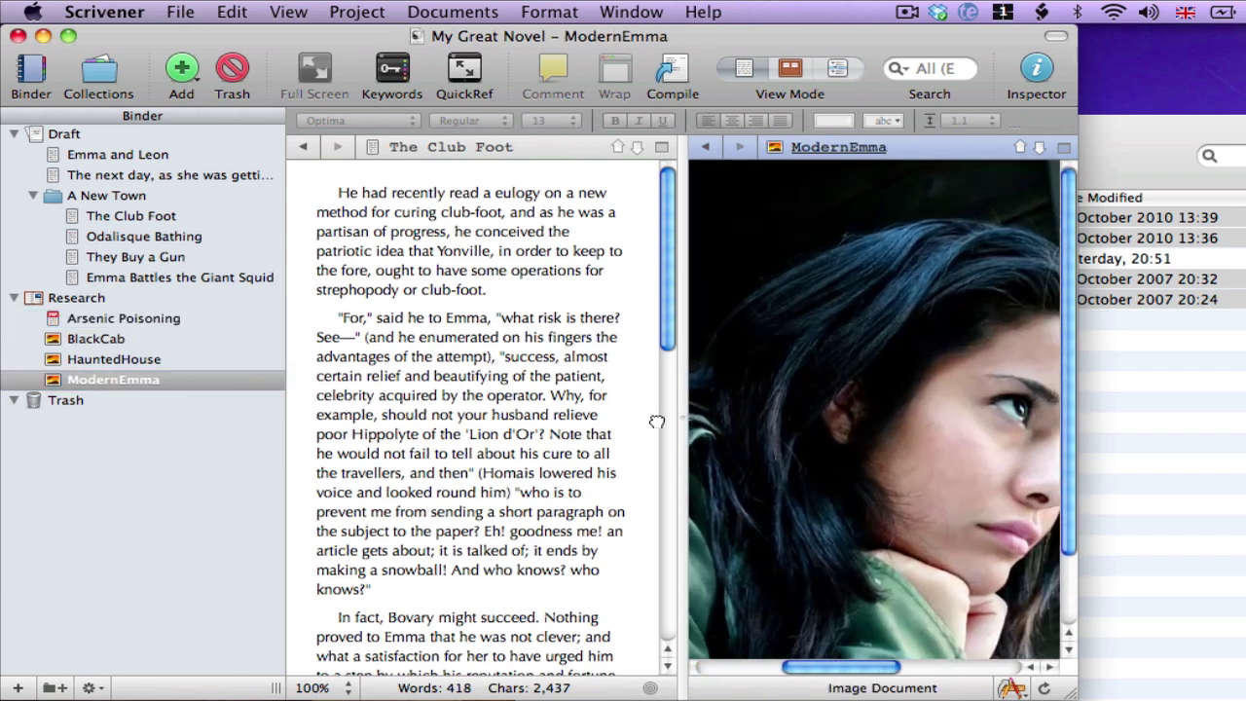
pyautogui.click(568, 440)
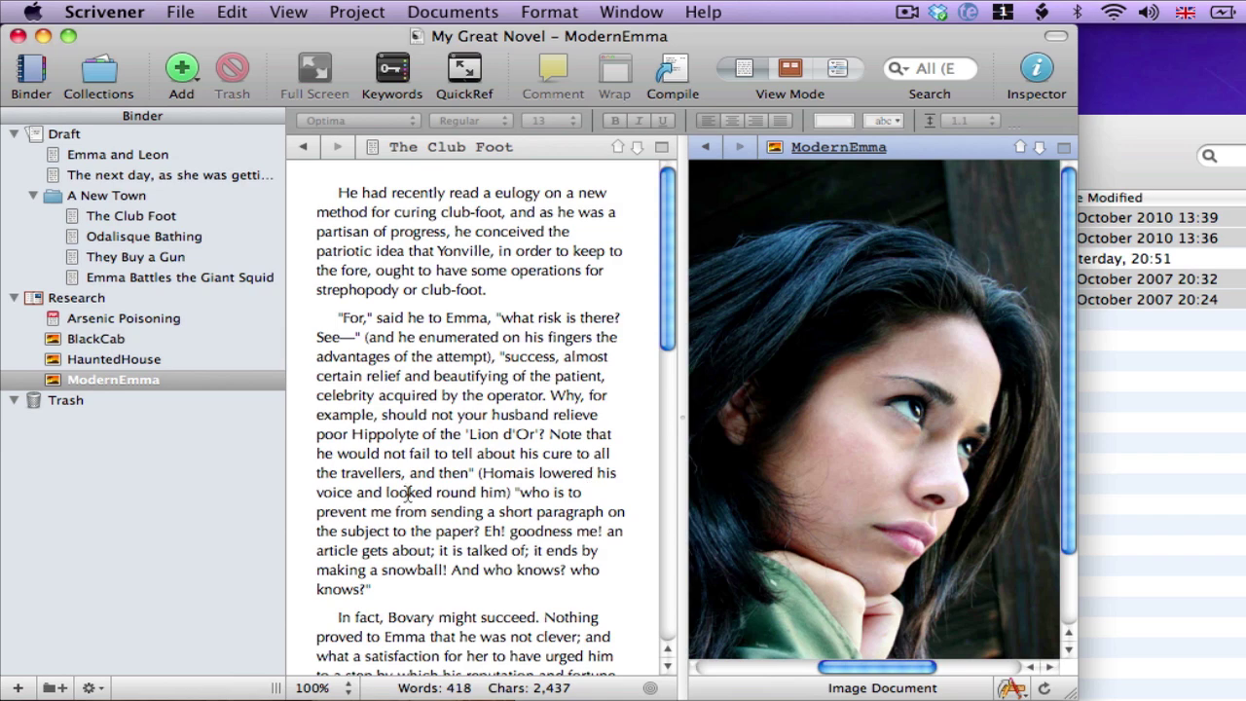
# - Stack the panes horizontally with the PDF on top, then remove the split leaving The Club Foot
pyautogui.click(1065, 148)
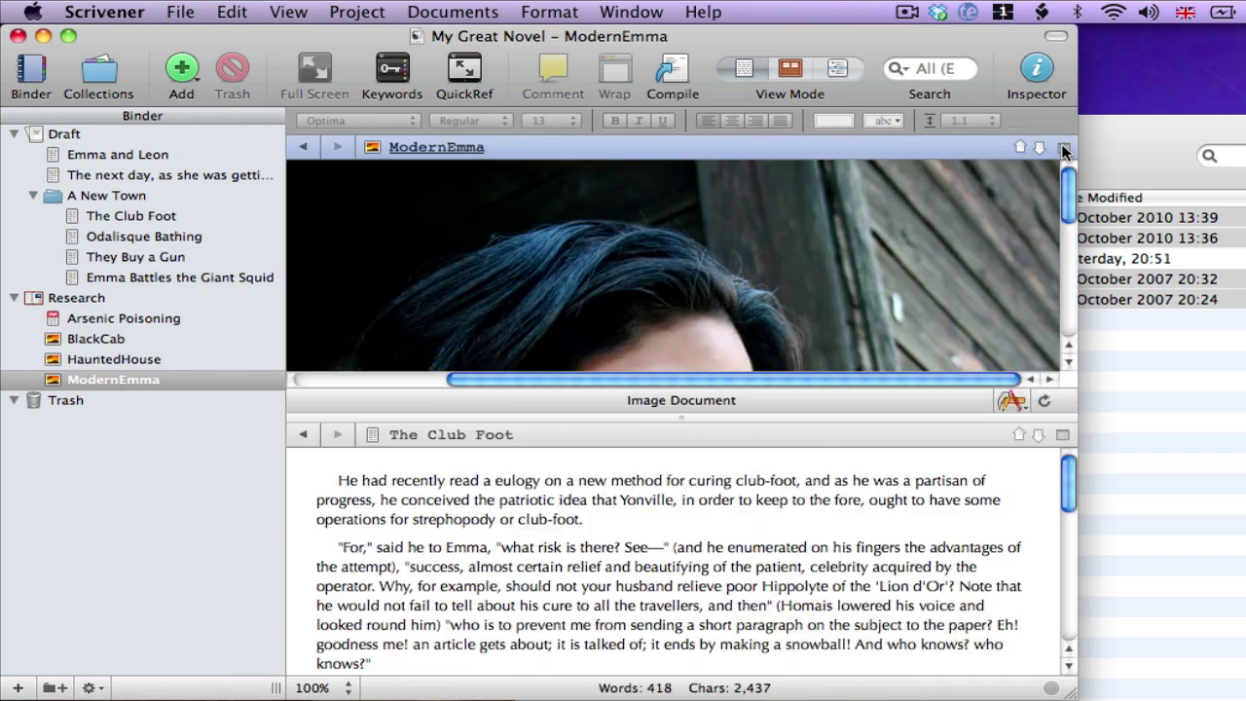
pyautogui.press('super+bracketleft')
pyautogui.scroll(-4, 706, 256)
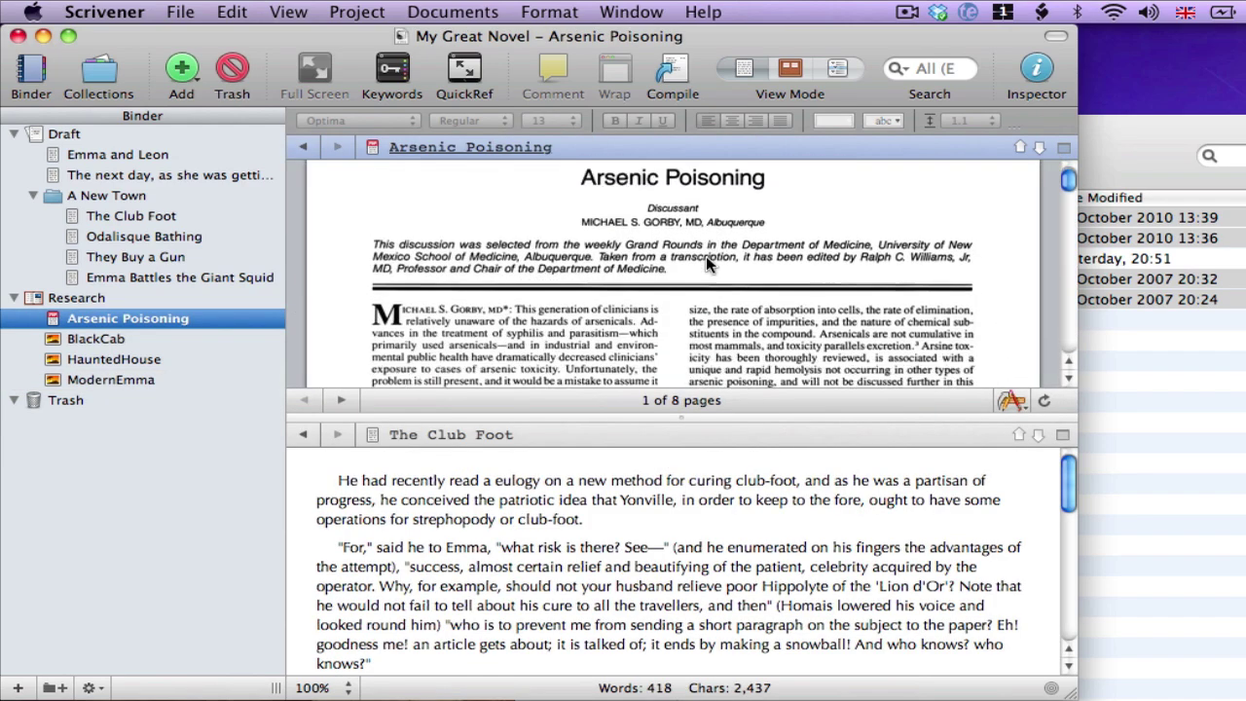
pyautogui.click(590, 471)
pyautogui.scroll(-3, 590, 471)
pyautogui.press('super+apostrophe')
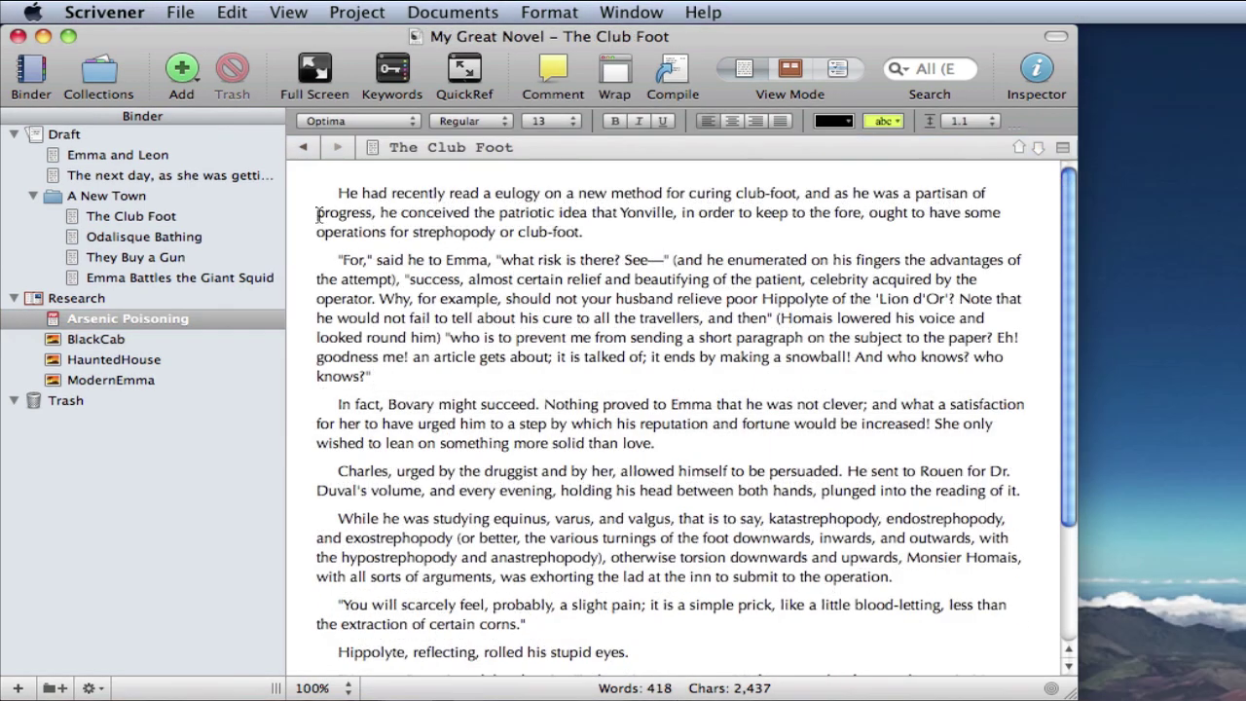
# - Open File > Compile and set the output format to Printing / PDF
pyautogui.click(172, 13)
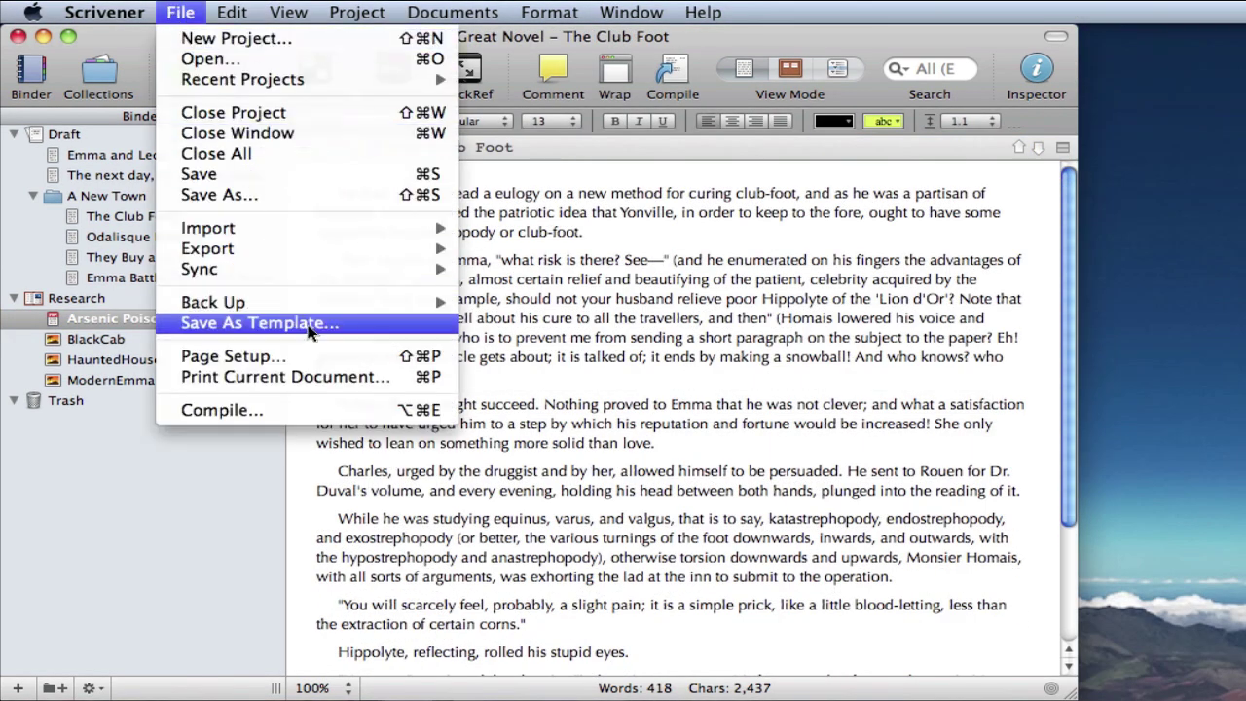
pyautogui.click(311, 411)
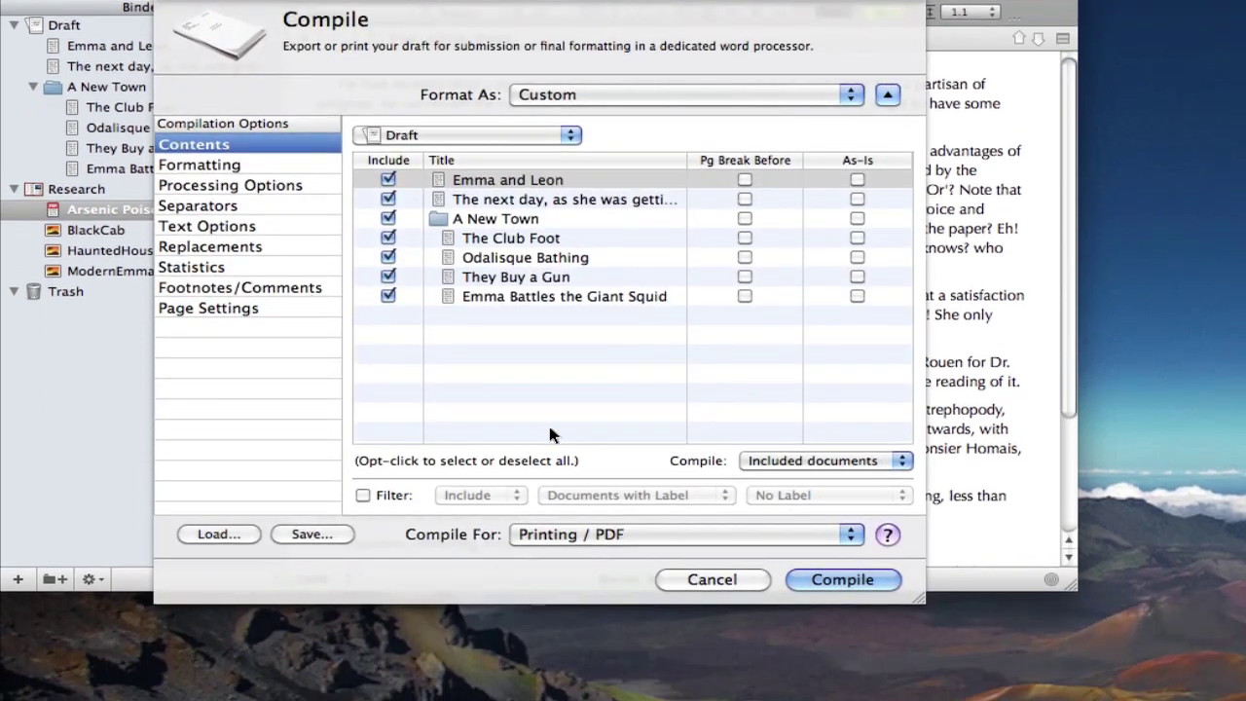
pyautogui.click(659, 542)
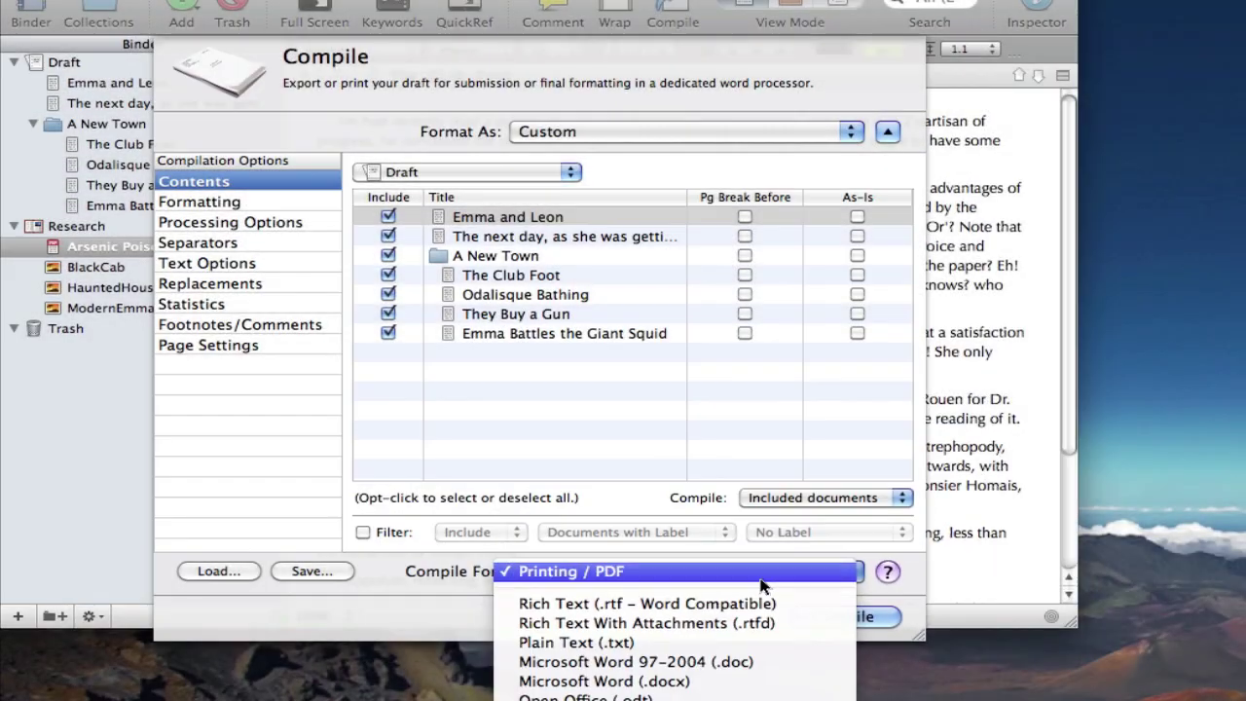
pyautogui.click(762, 581)
# - Compile the full draft and open the resulting PDF in Preview
pyautogui.click(843, 618)
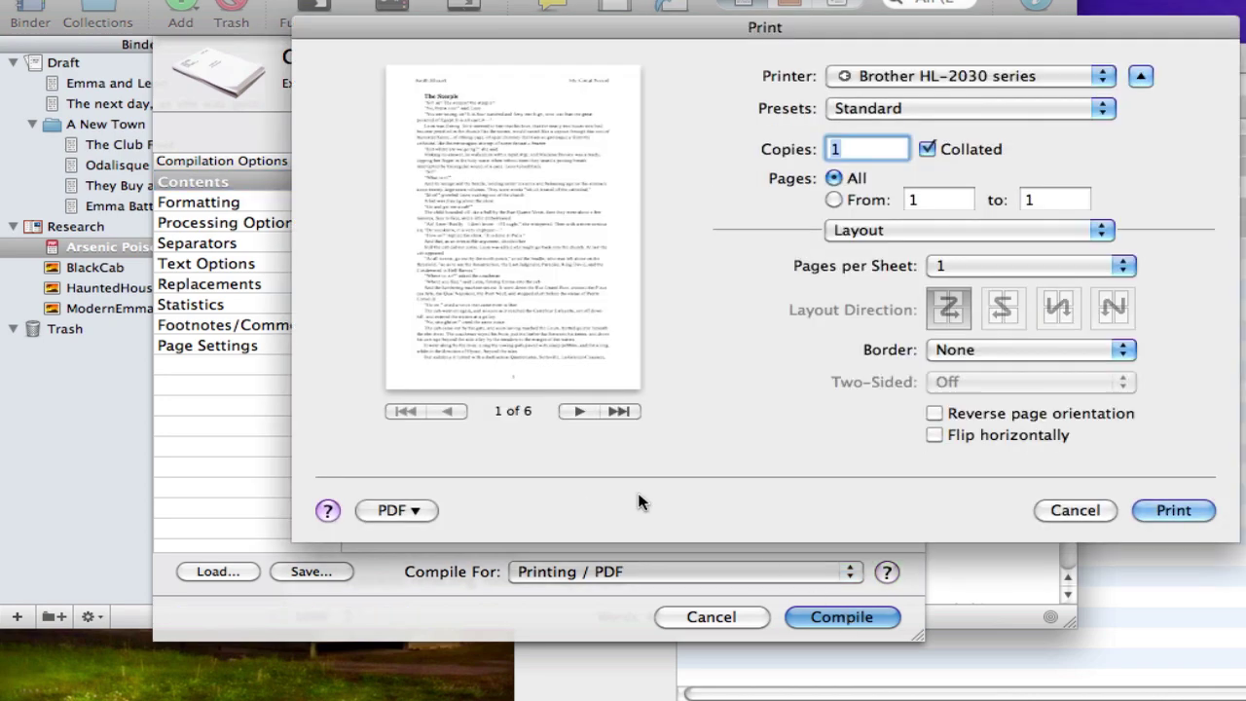
pyautogui.click(431, 510)
pyautogui.click(423, 537)
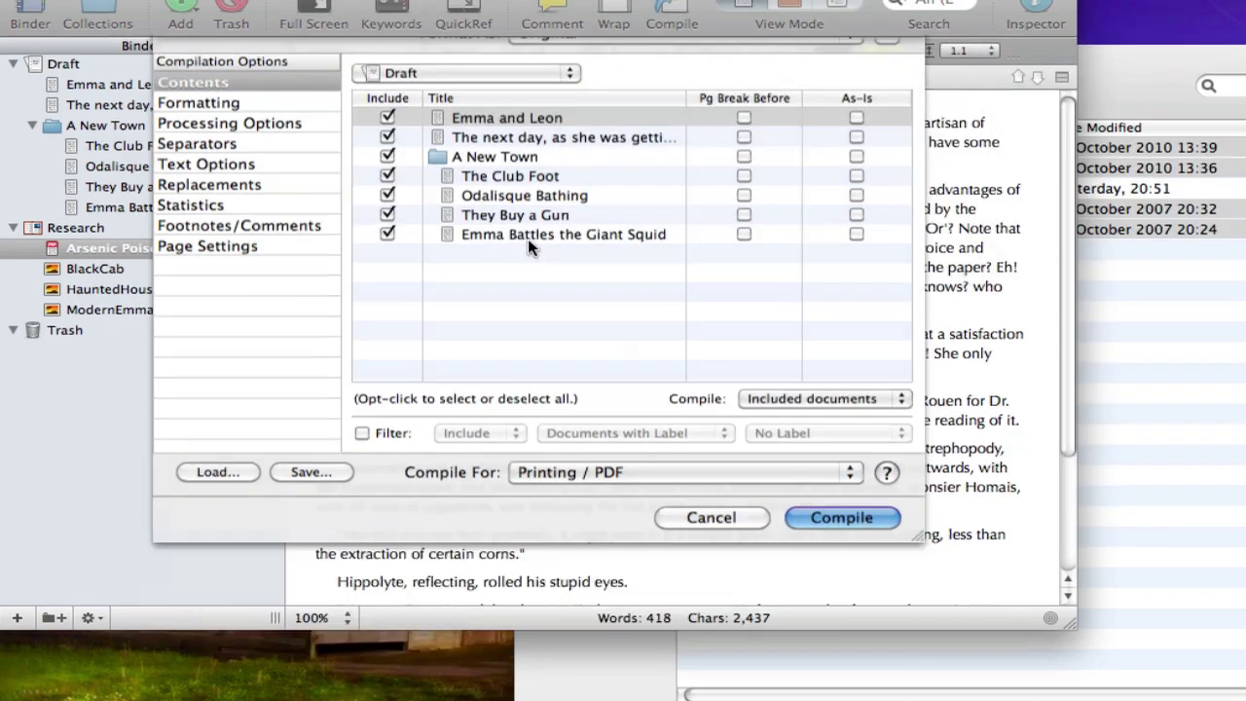
# - Scroll through the compiled My Great Novel PDF from page 1 to page 6
pyautogui.scroll(-15, 653, 347)
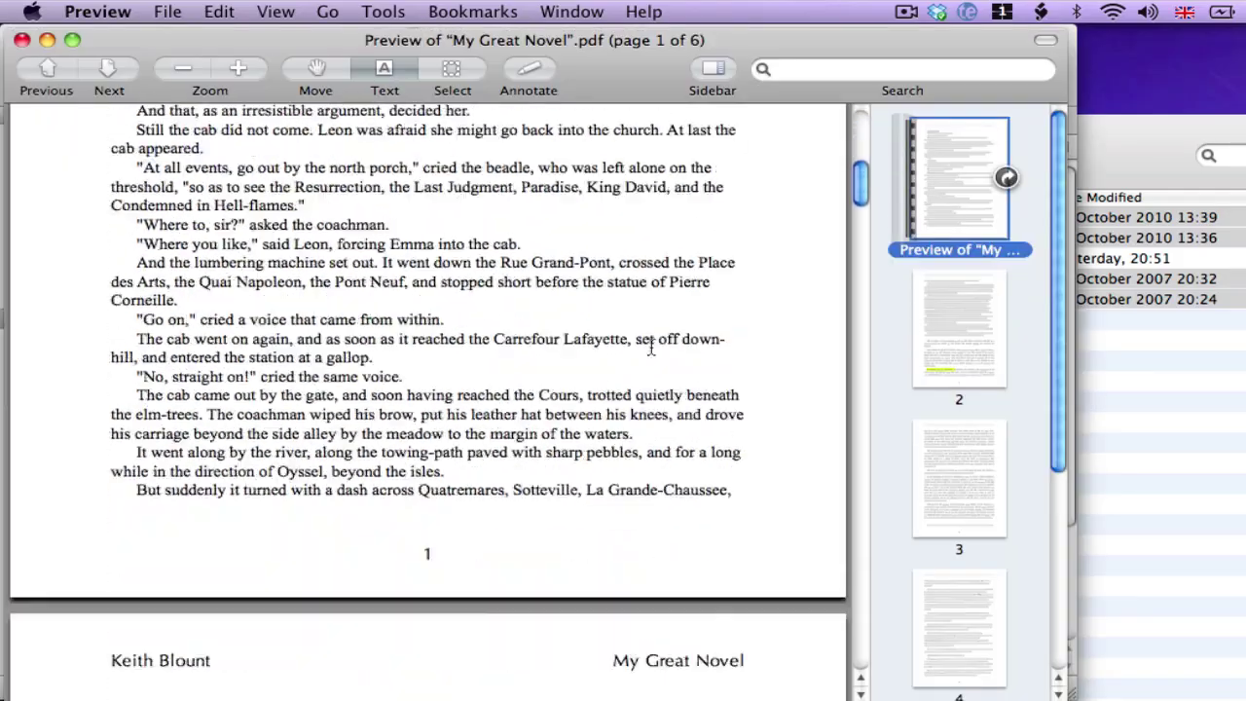
pyautogui.scroll(-15, 653, 348)
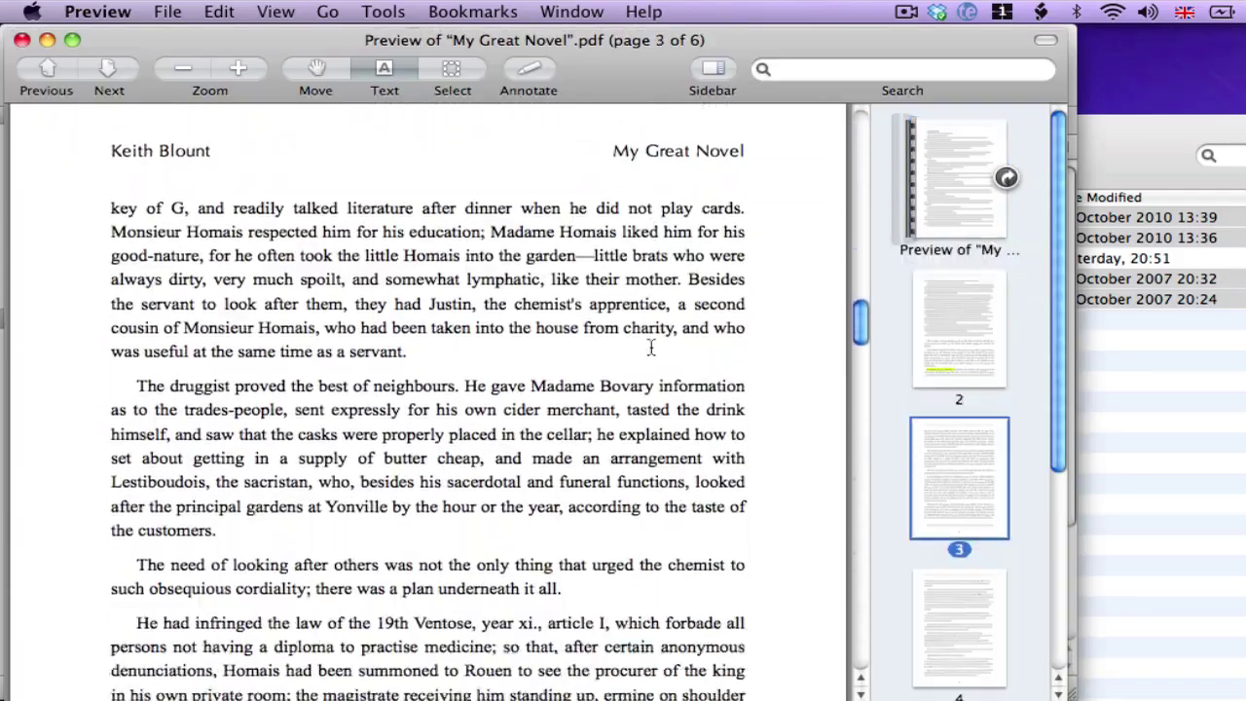
pyautogui.scroll(-15, 653, 347)
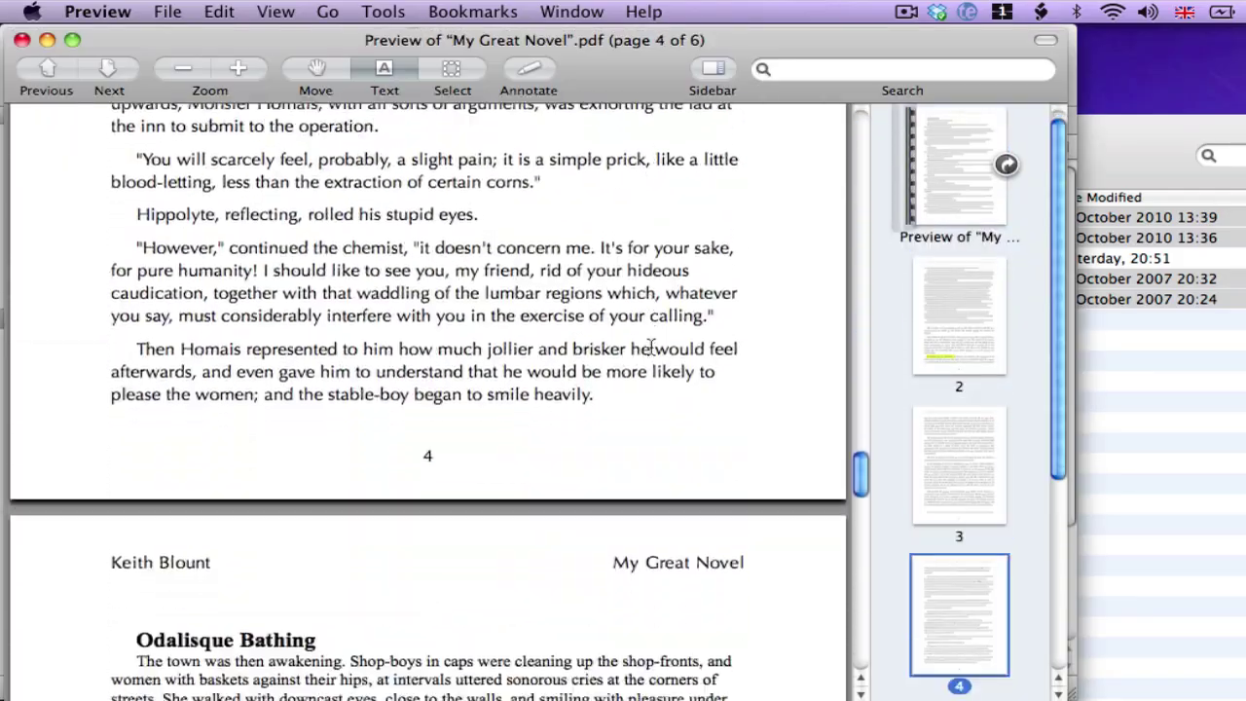
pyautogui.scroll(-10, 650, 347)
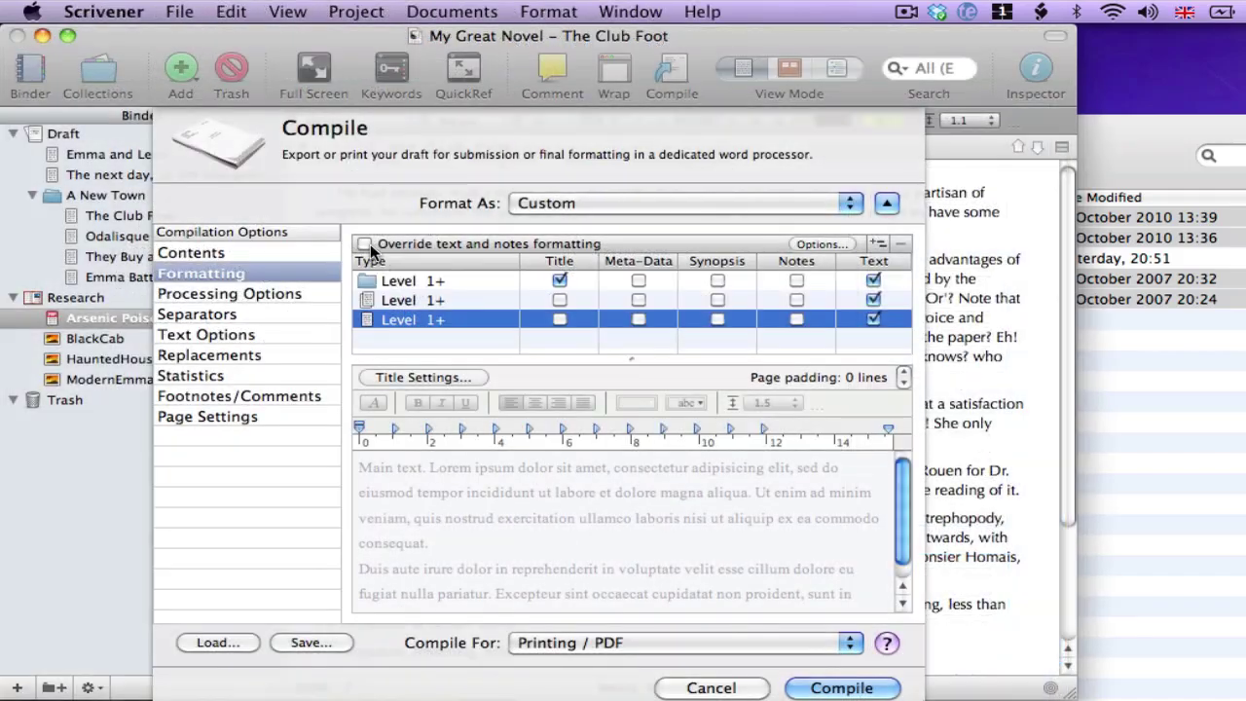
# - Override the compile formatting and include titles for third-level documents
pyautogui.click(366, 245)
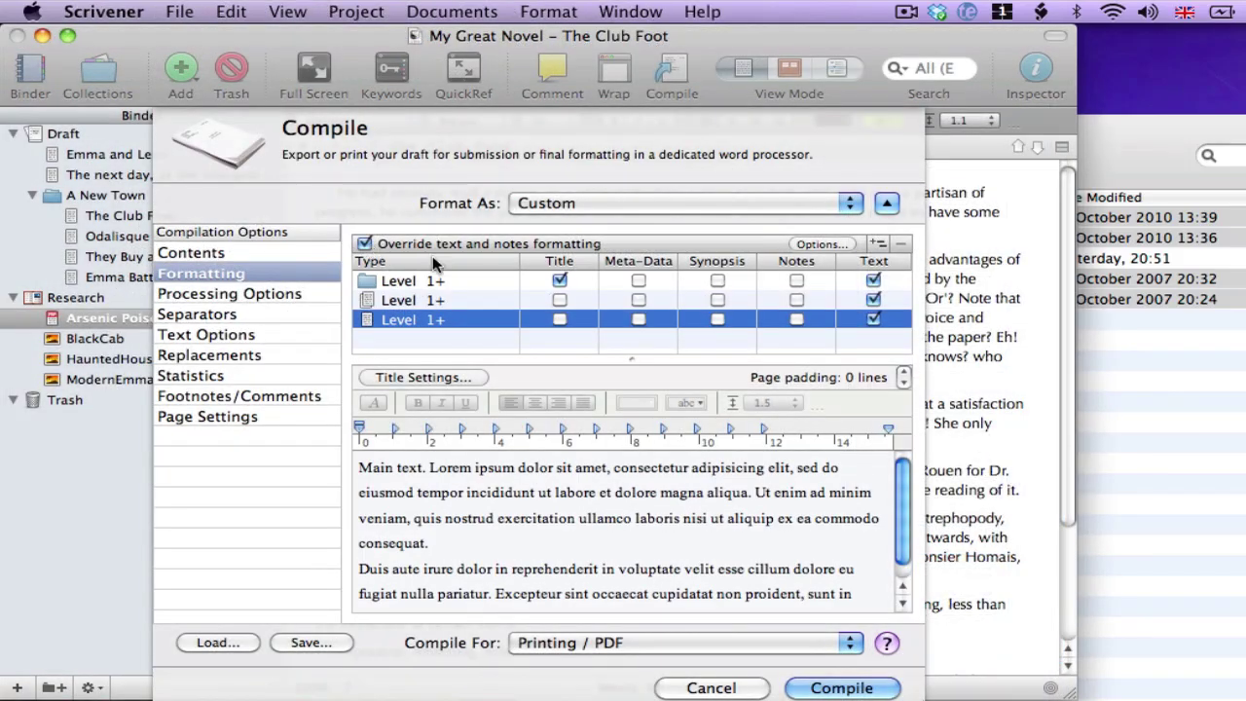
pyautogui.click(559, 319)
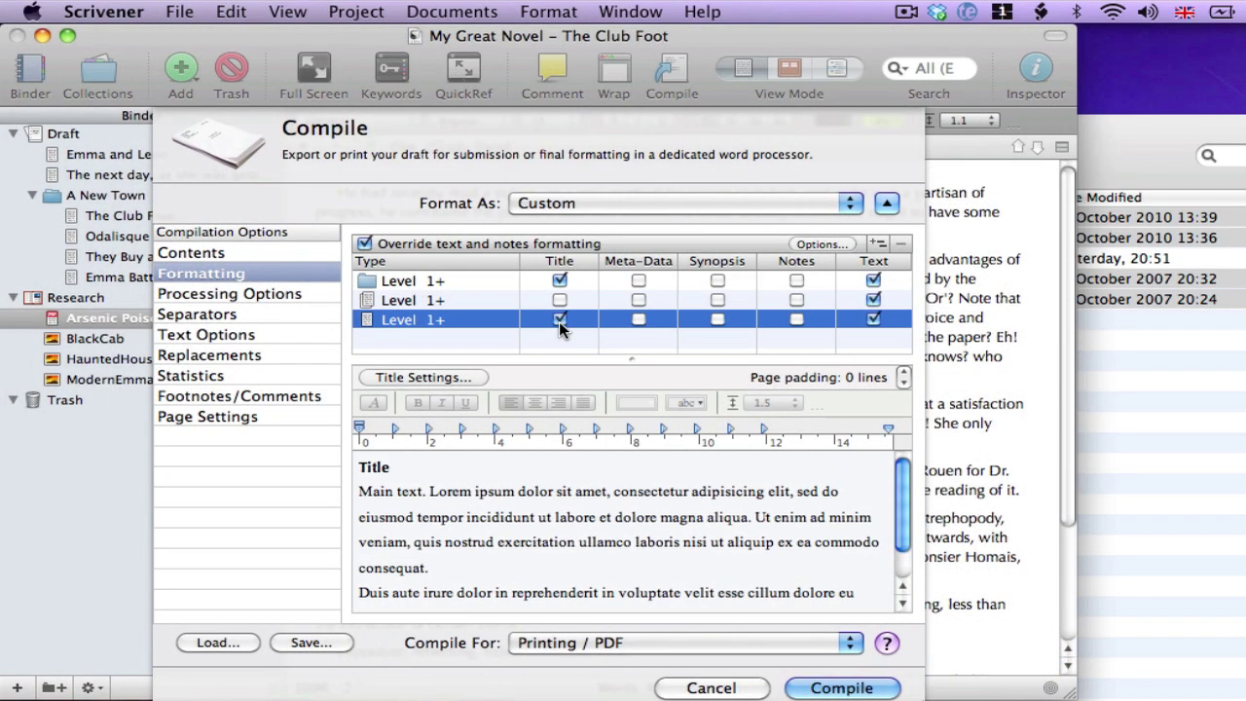
pyautogui.click(378, 466)
# - Make the titles 24-point and centred, then open the recompiled PDF in Preview
pyautogui.click(374, 402)
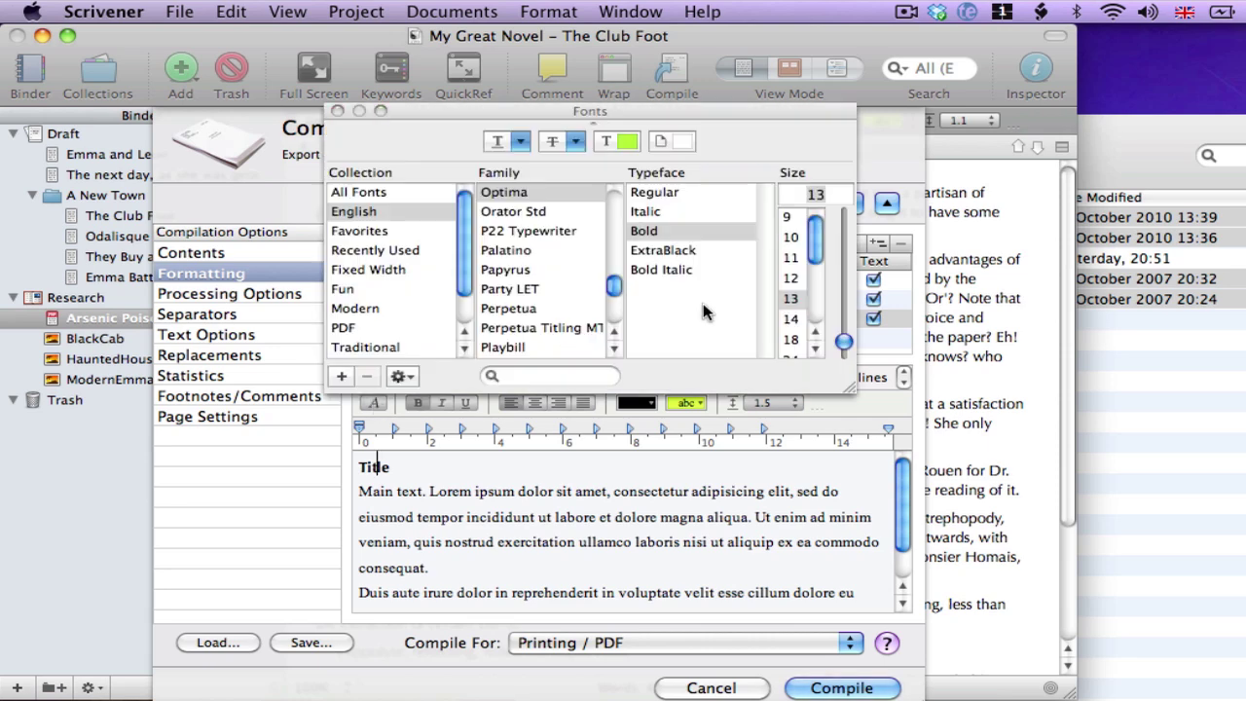
pyautogui.scroll(-1, 807, 327)
pyautogui.click(804, 323)
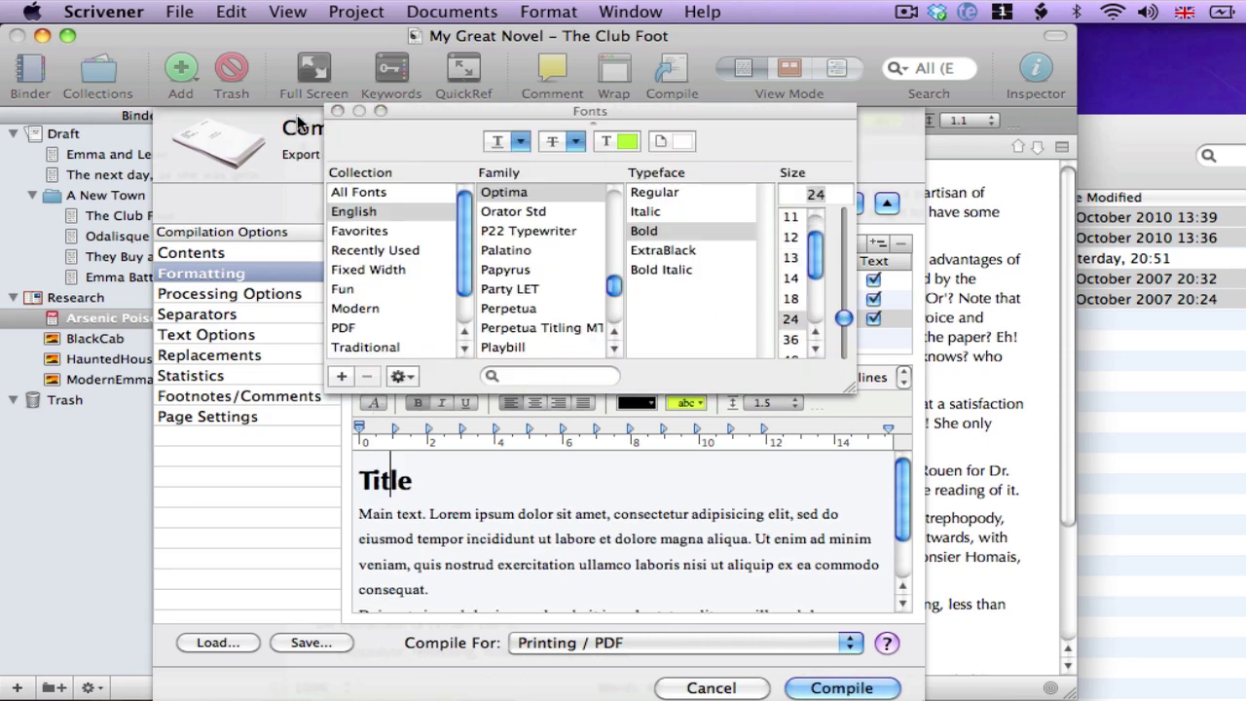
pyautogui.click(338, 111)
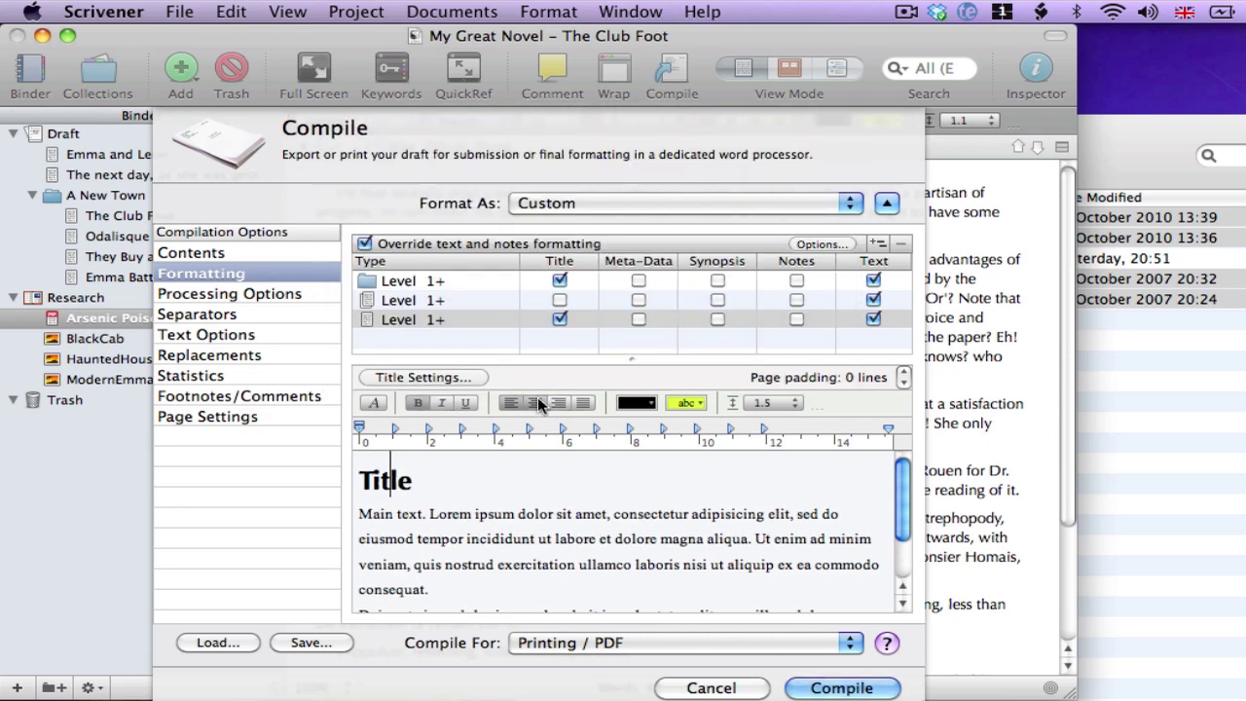
pyautogui.click(535, 402)
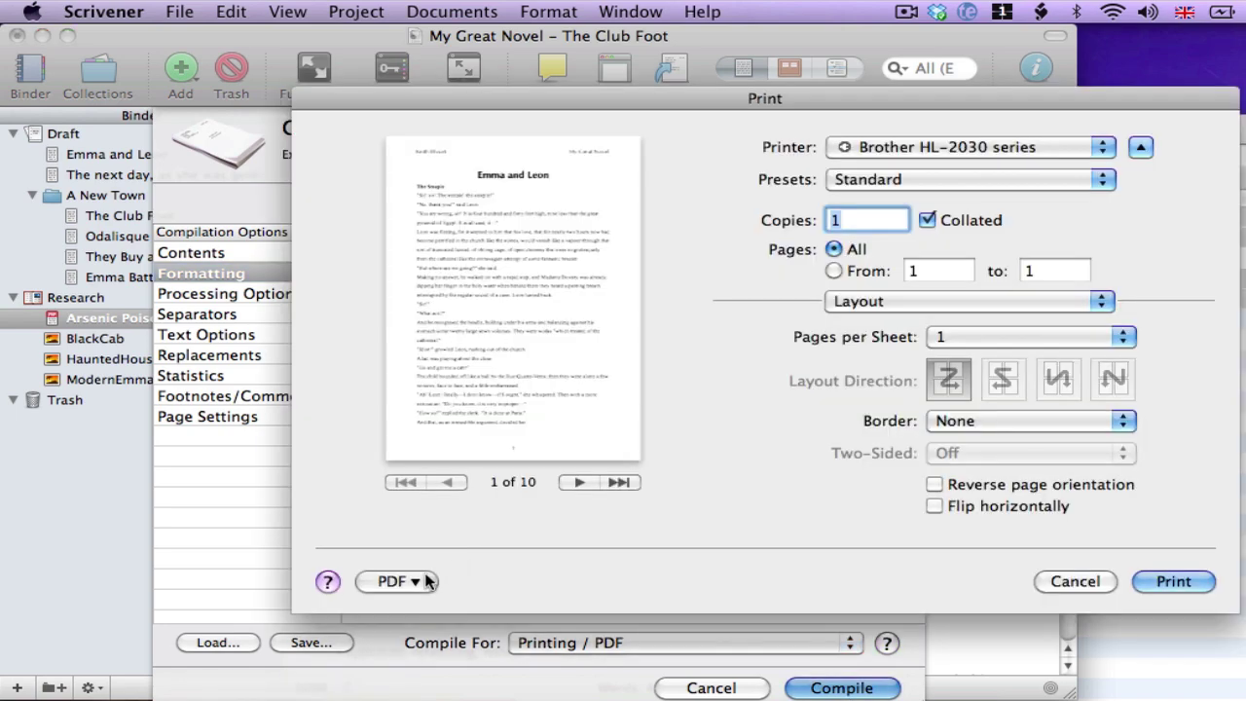
pyautogui.click(429, 582)
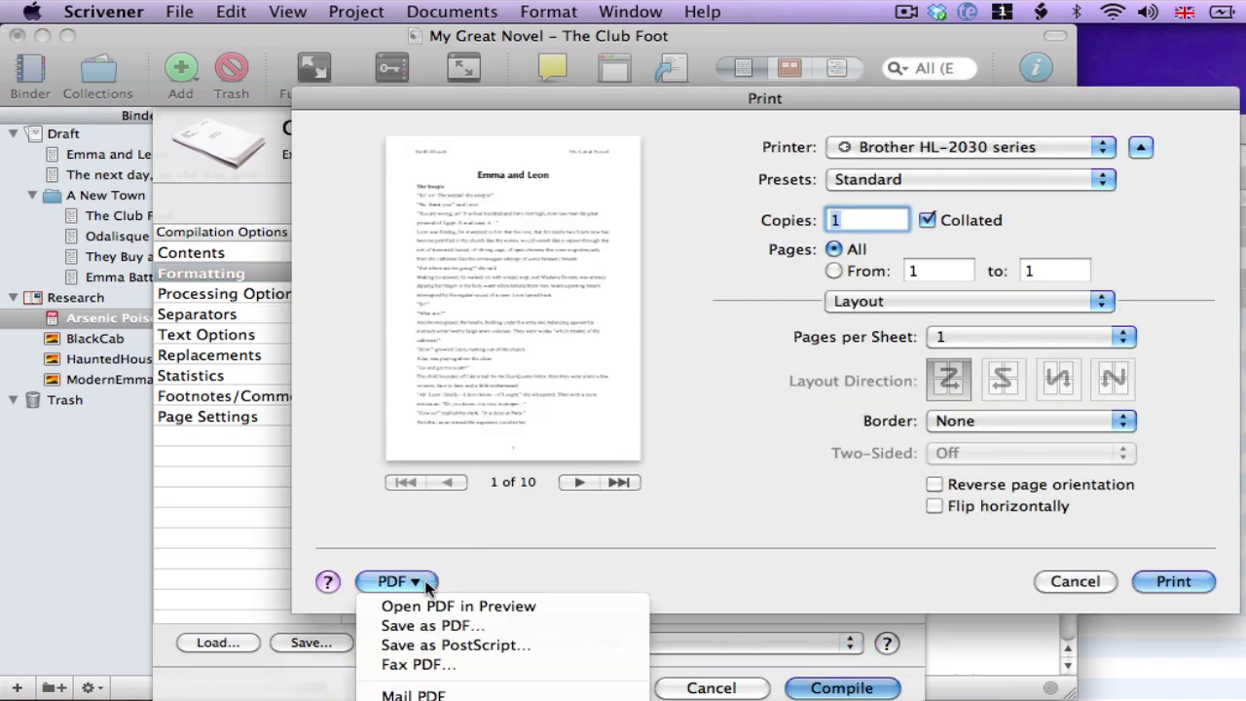
pyautogui.click(433, 600)
# - Scroll through the ten-page titled PDF from page 1 into page 4
pyautogui.scroll(-15, 579, 337)
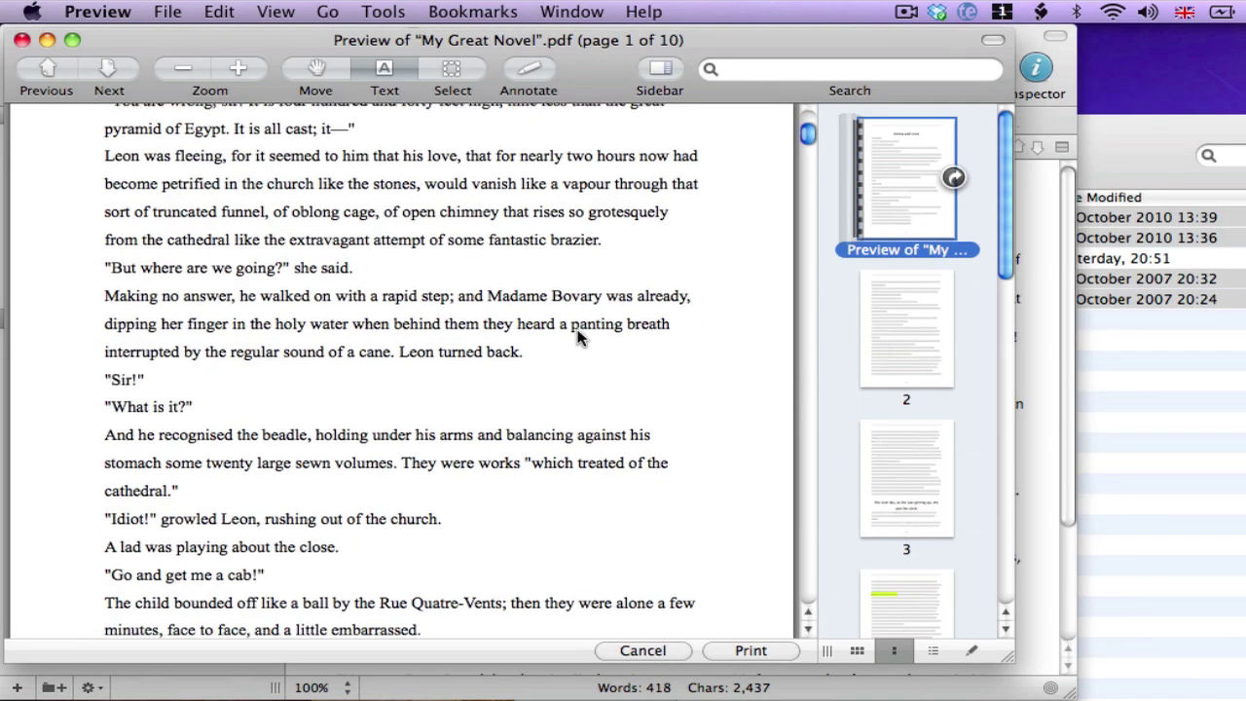
pyautogui.scroll(-20, 579, 337)
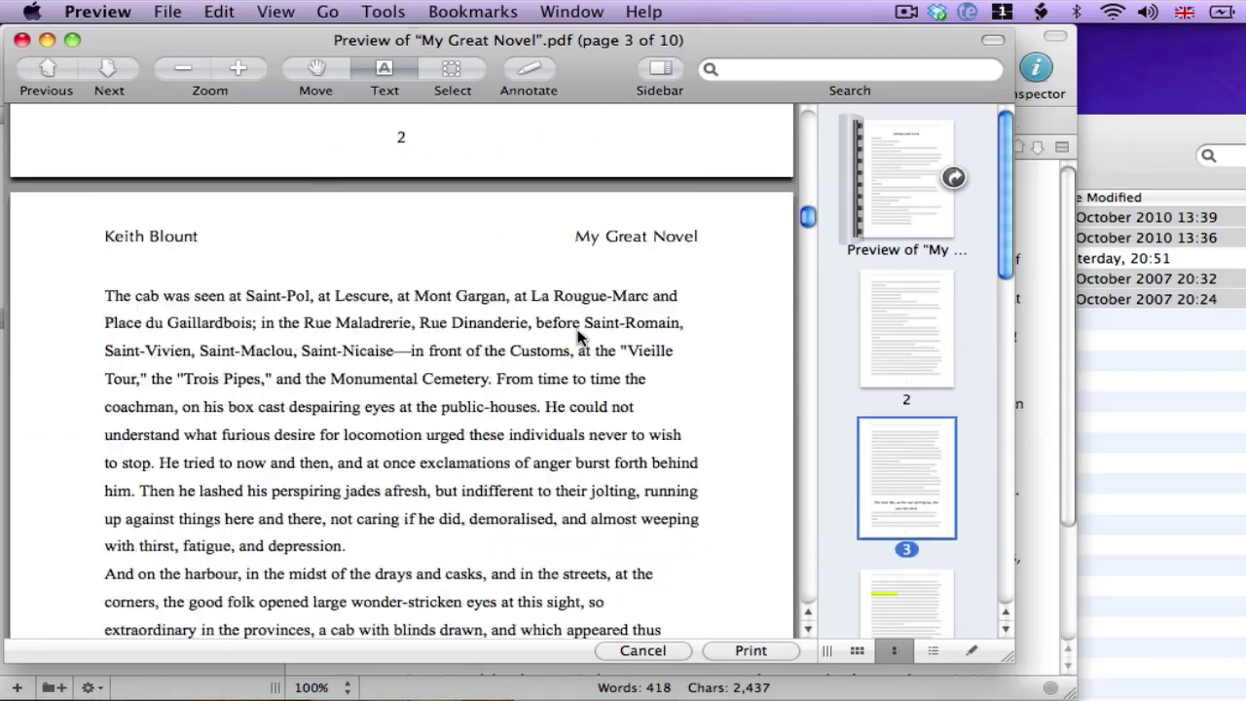
pyautogui.scroll(-20, 577, 337)
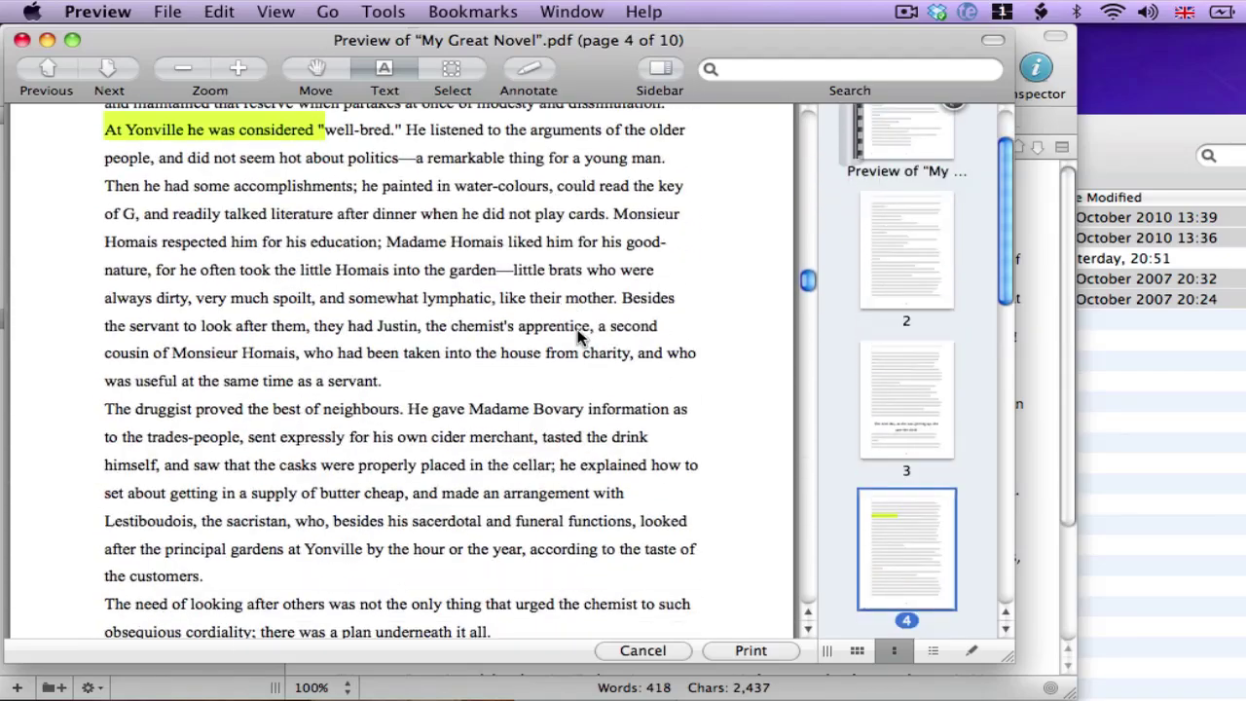